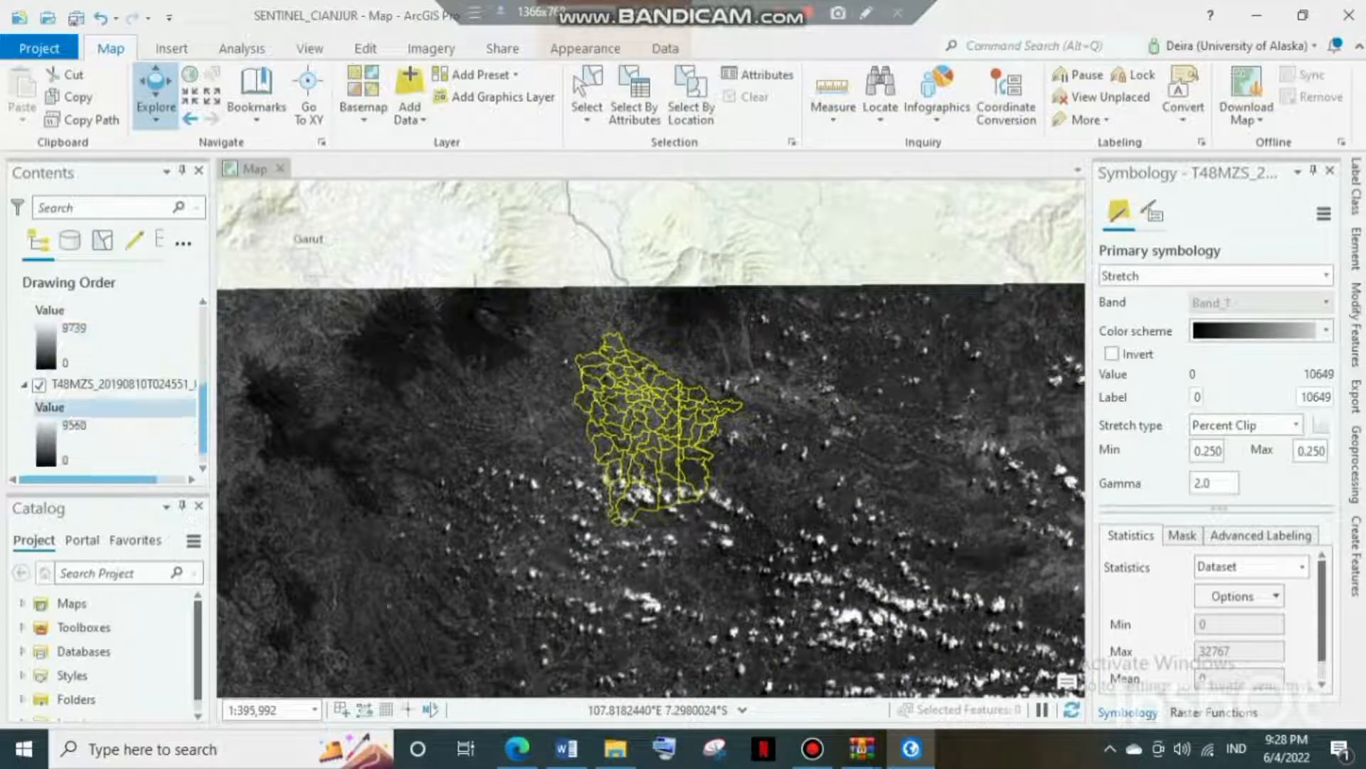
{"action": "left_click", "coordinate": [39, 334]}
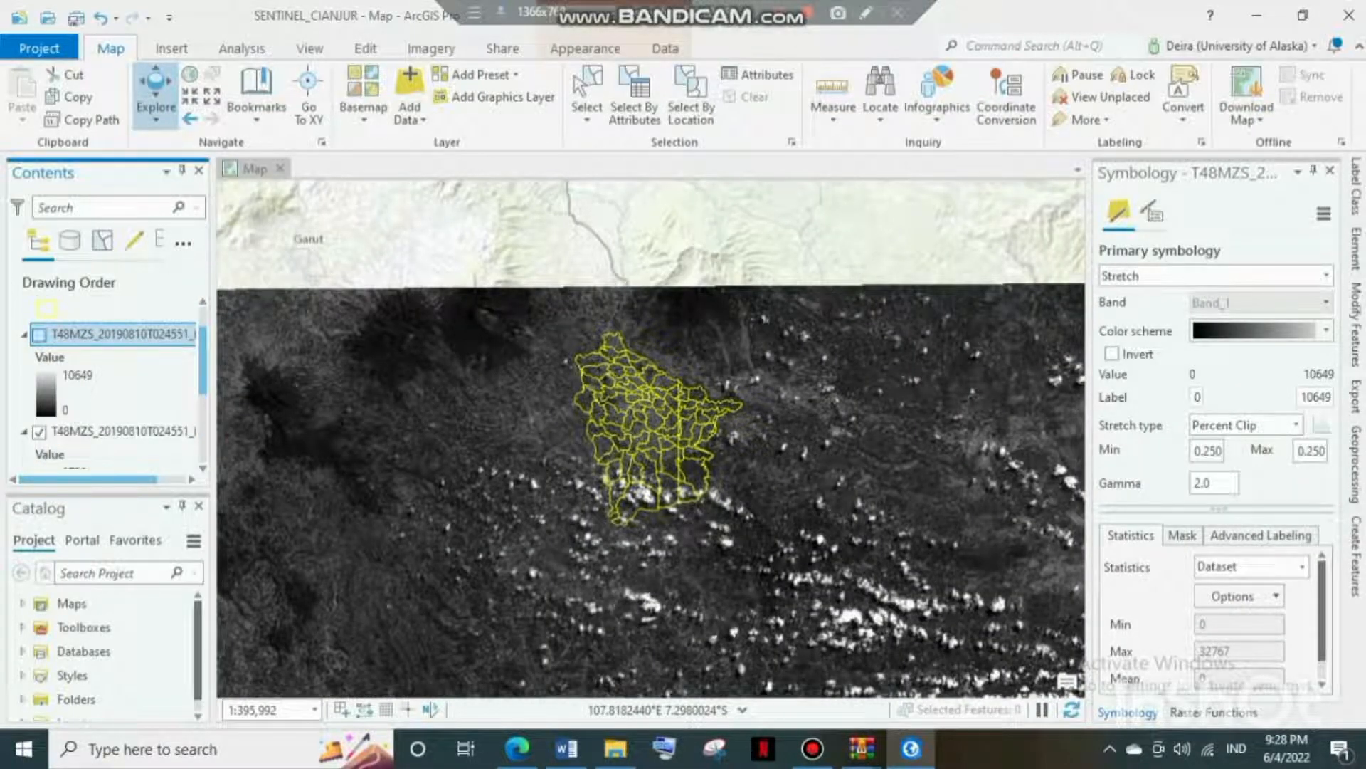
{"action": "left_click", "coordinate": [40, 334]}
Search the raster functions for COMPOSITE and open the Composite Bands function
{"action": "left_click", "coordinate": [431, 48]}
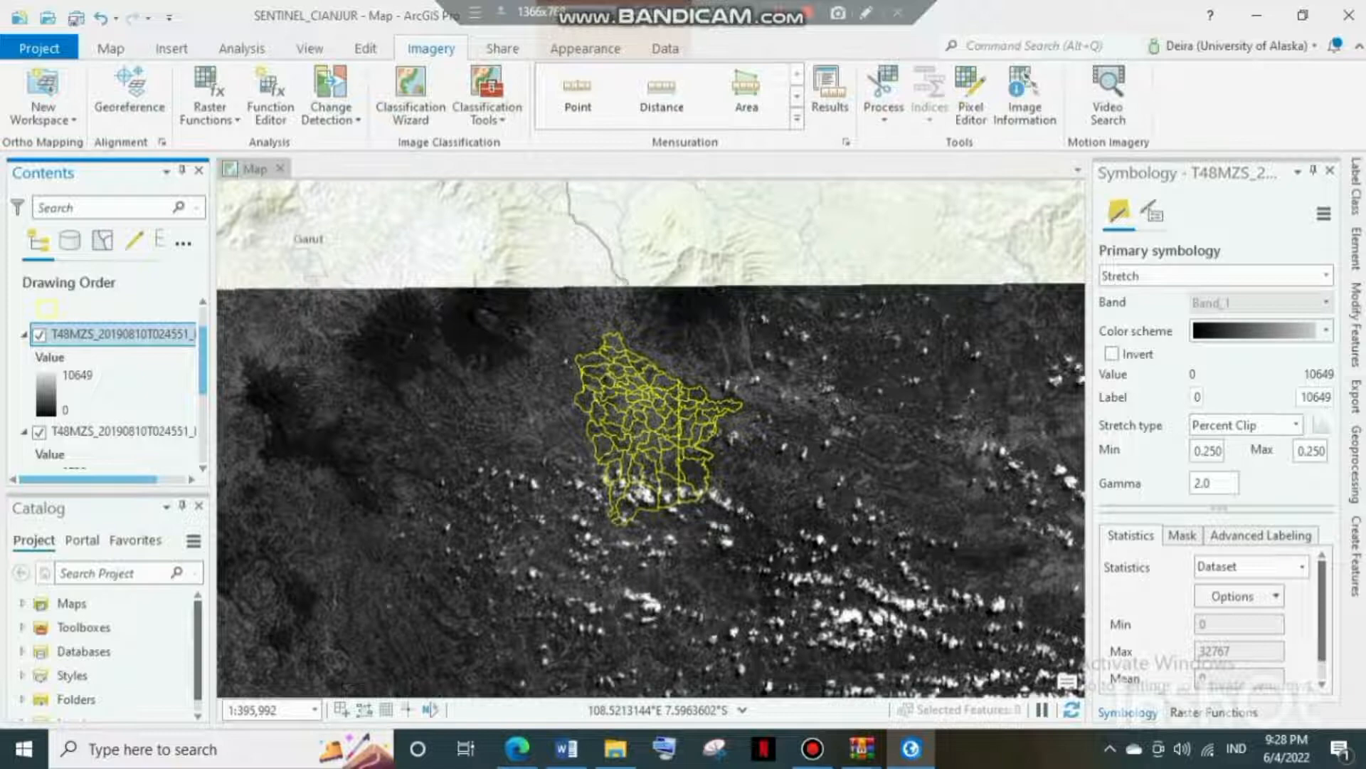
{"action": "left_click", "coordinate": [1313, 171]}
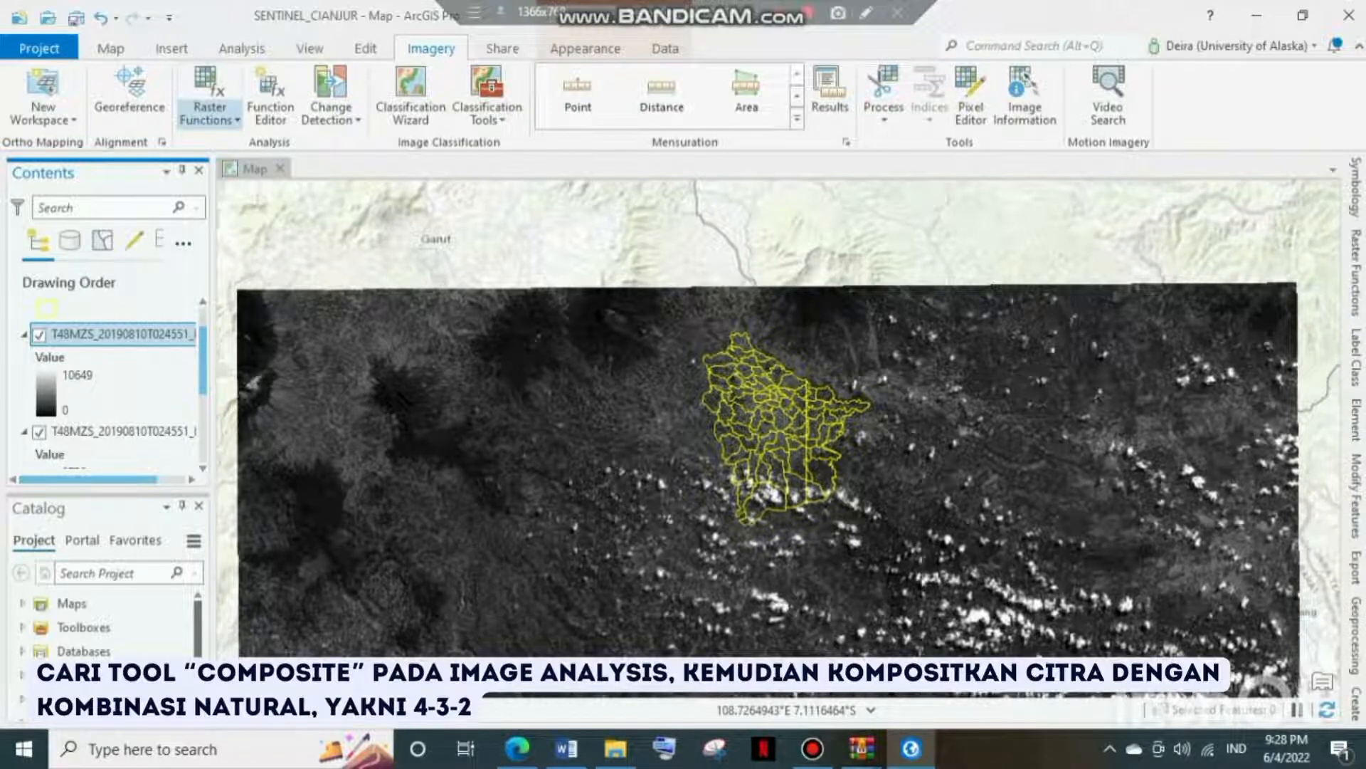
{"action": "left_click", "coordinate": [210, 112]}
{"action": "left_click", "coordinate": [274, 161]}
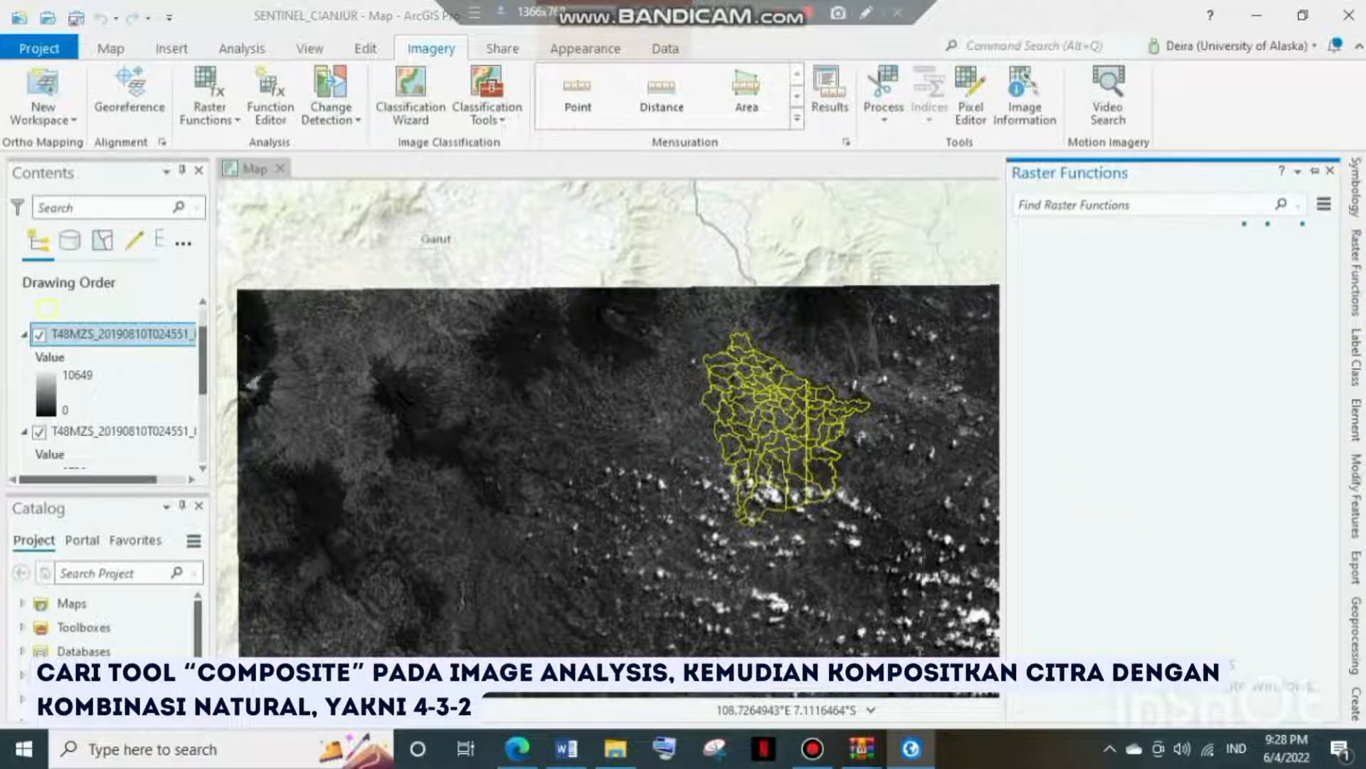
{"action": "type", "text": "COMM"}
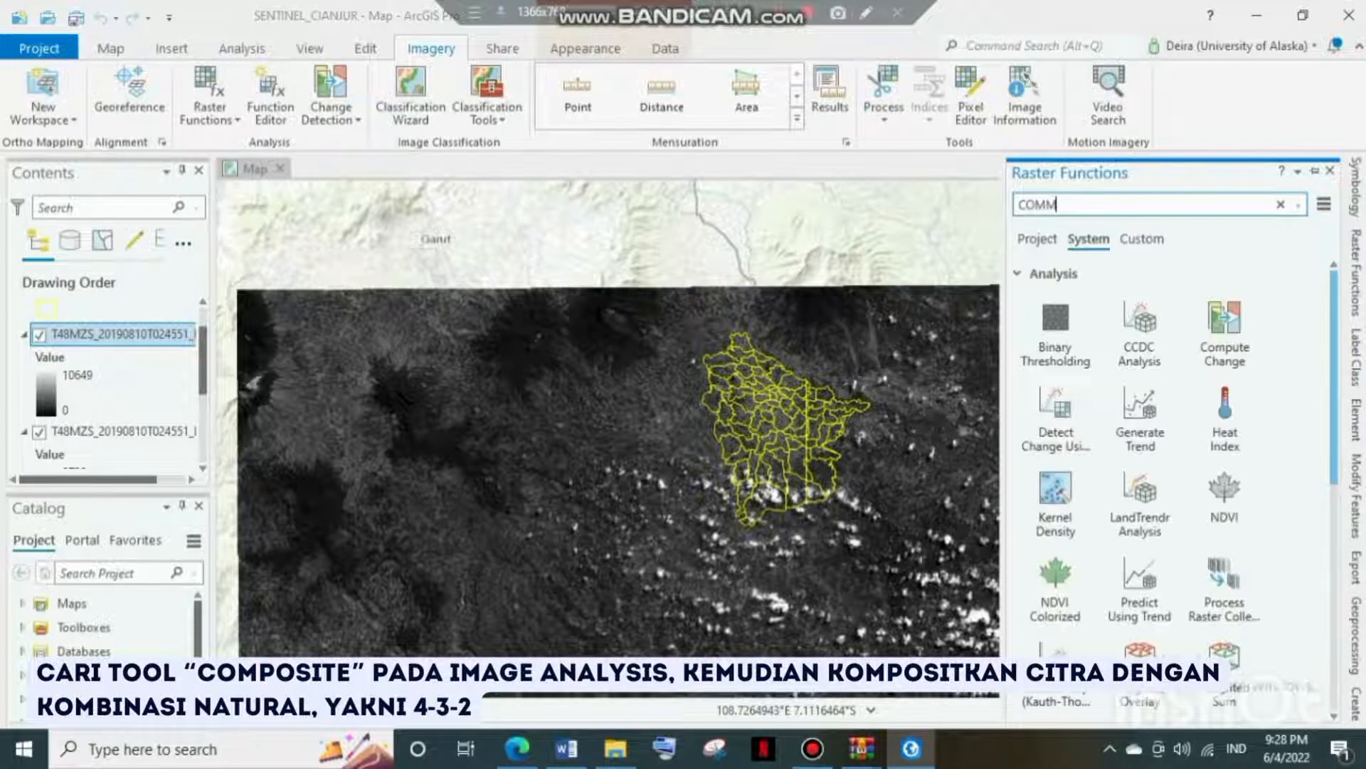
{"action": "key", "text": "BackSpace"}
{"action": "type", "text": "POSITE"}
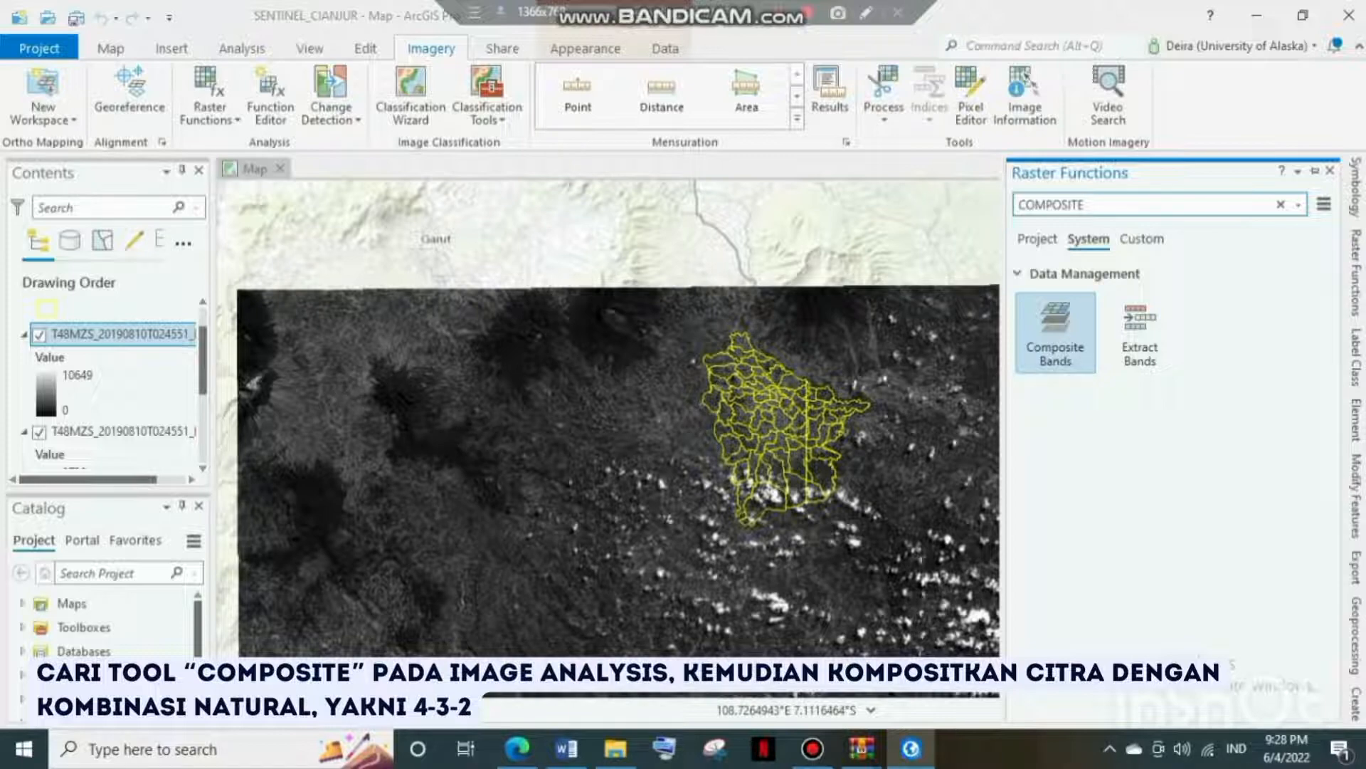
{"action": "left_click", "coordinate": [1055, 332]}
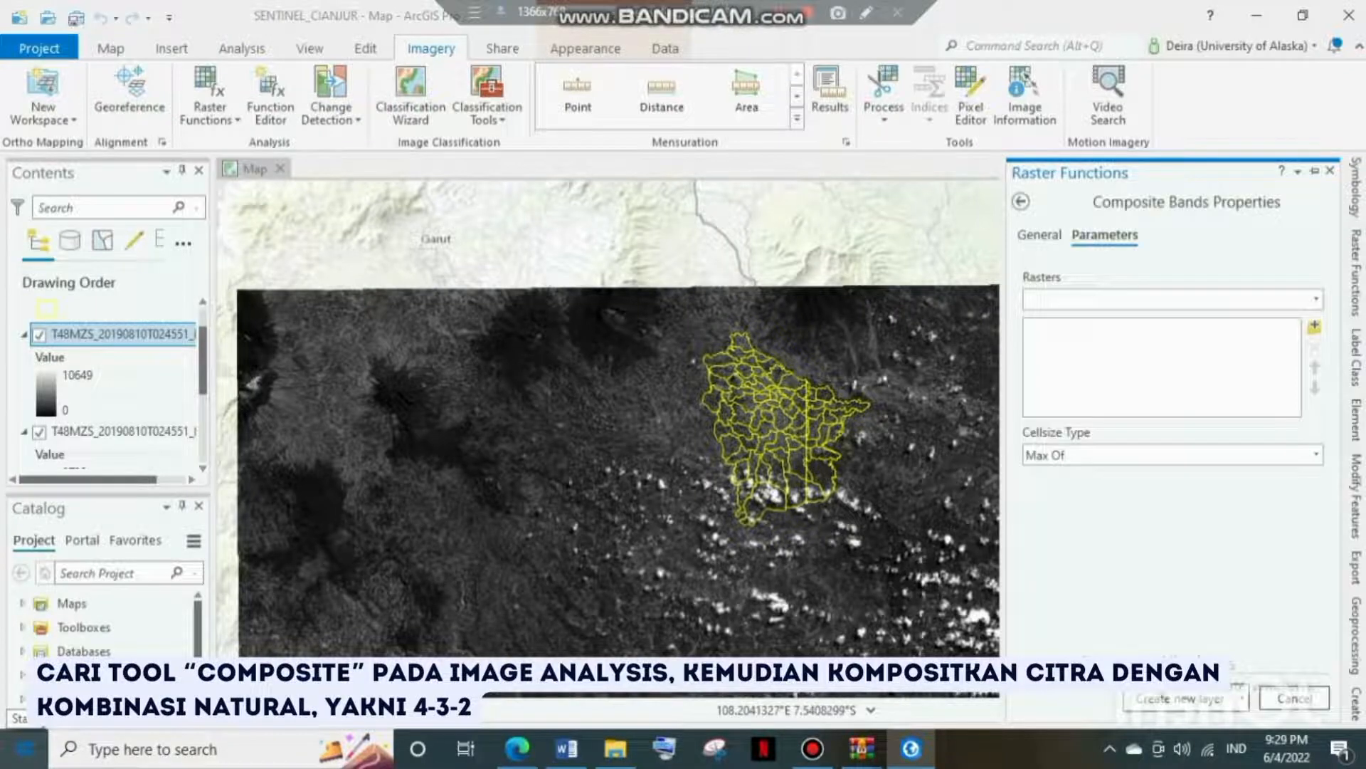
Create a Composite Bands layer from the T48MZS_20190810T024551 rasters in the order B04, B03, B02
{"action": "left_click", "coordinate": [1316, 299]}
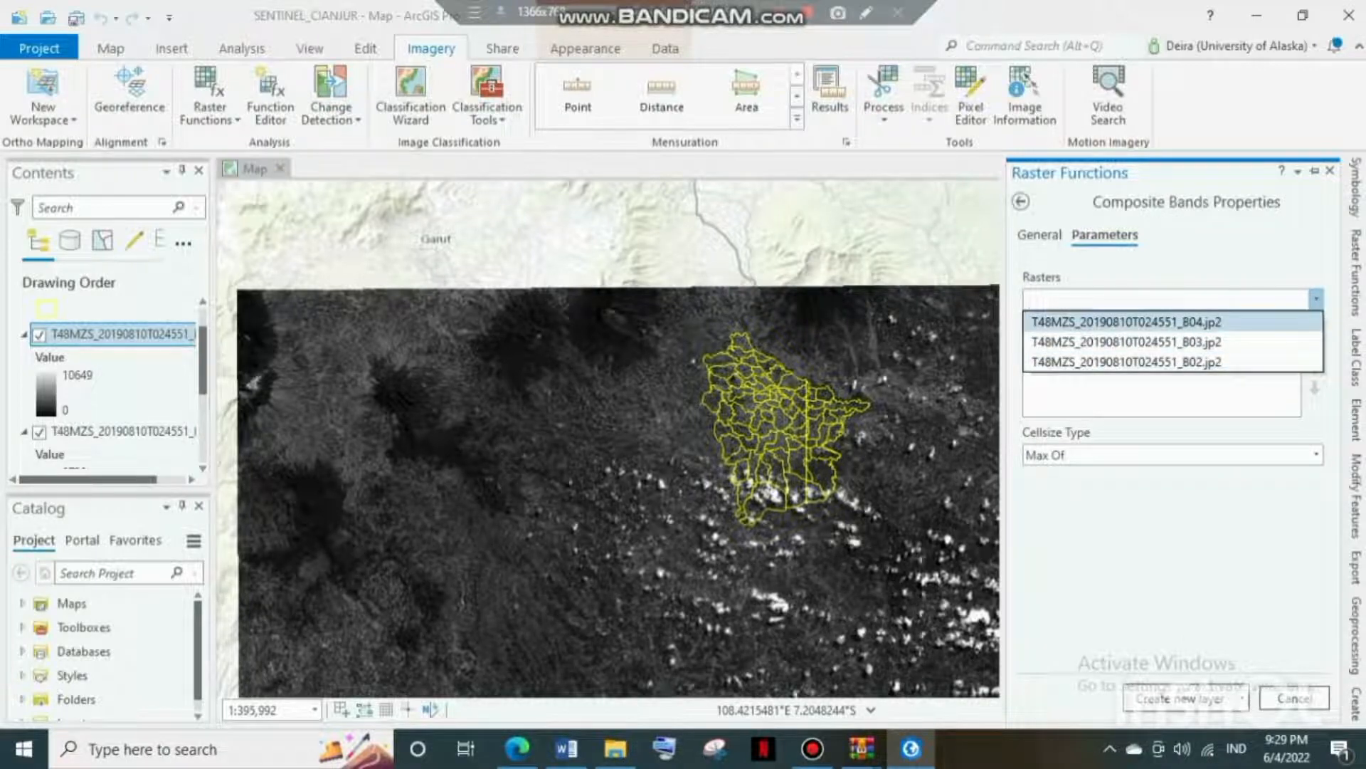
{"action": "key", "text": "Return"}
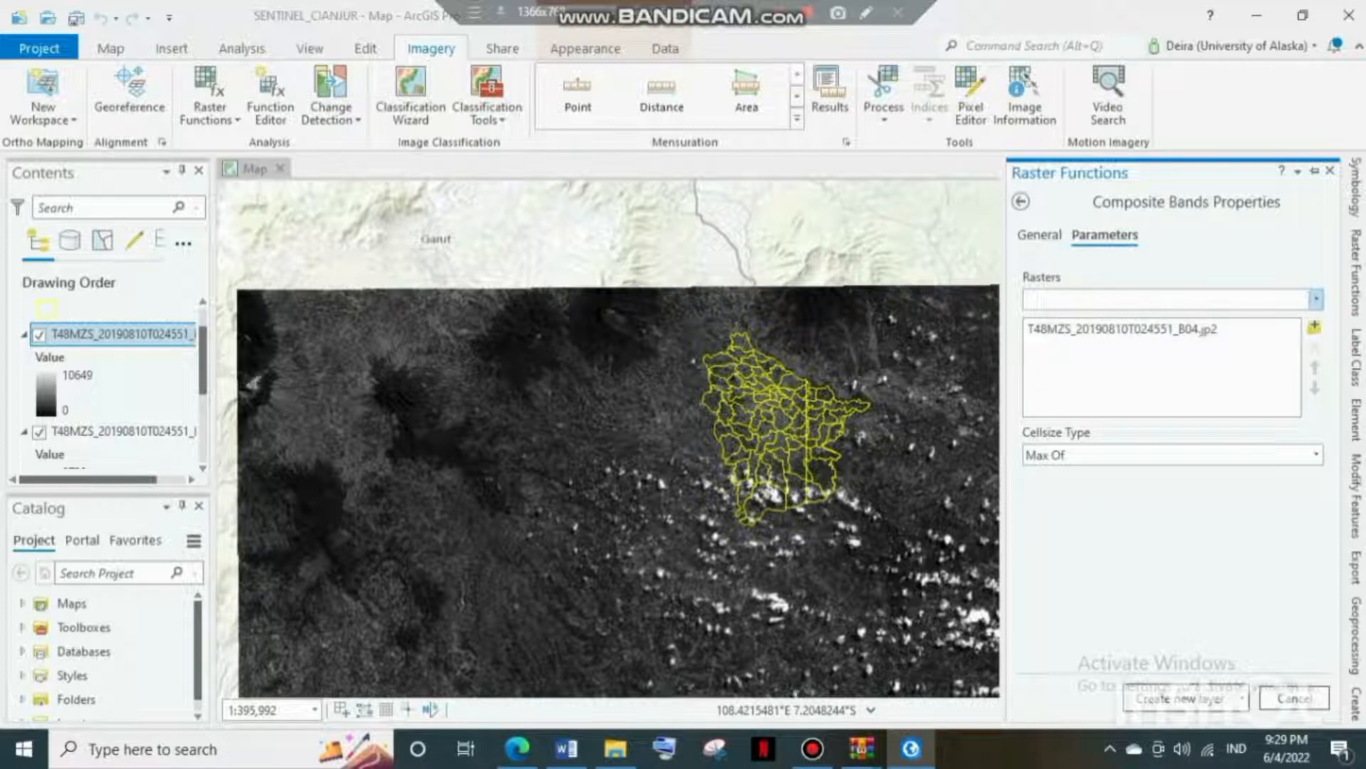
{"action": "key", "text": "Down"}
{"action": "key", "text": "Return"}
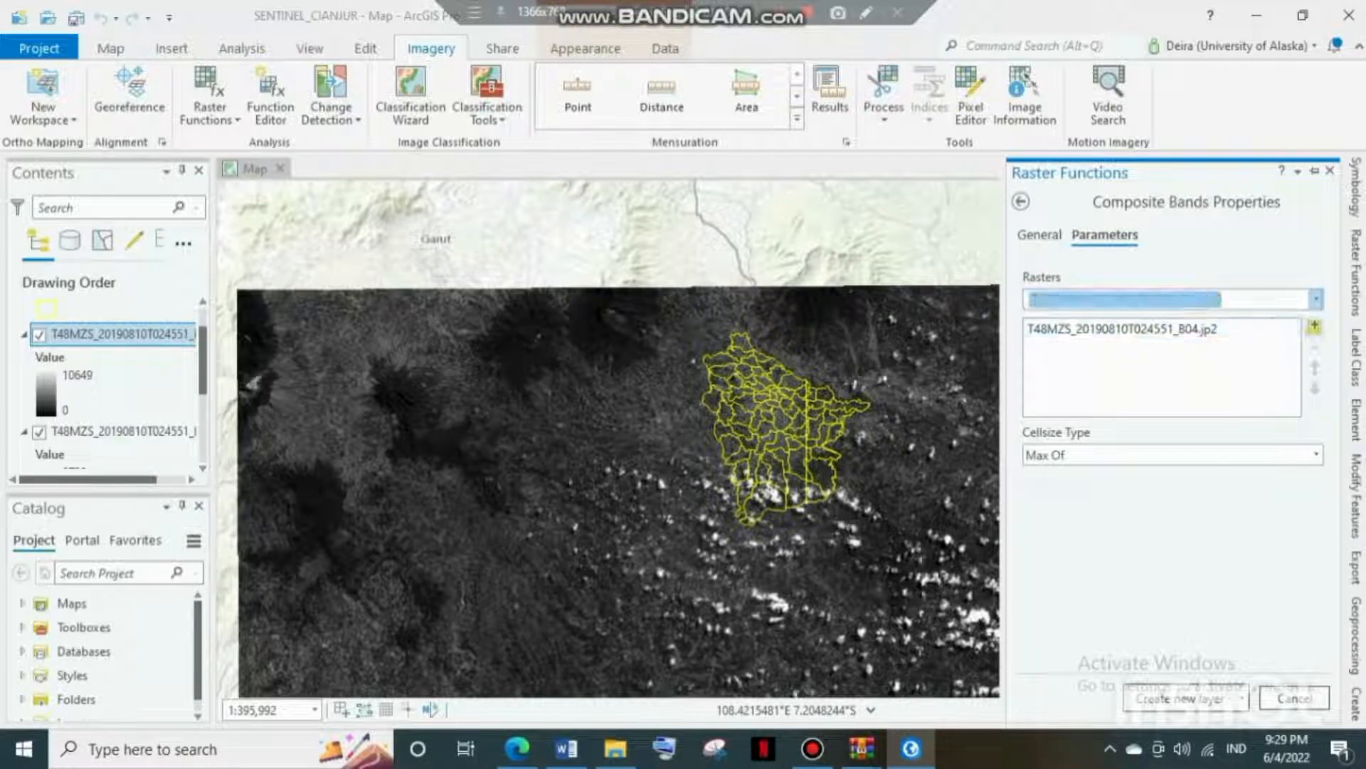
{"action": "key", "text": "Down"}
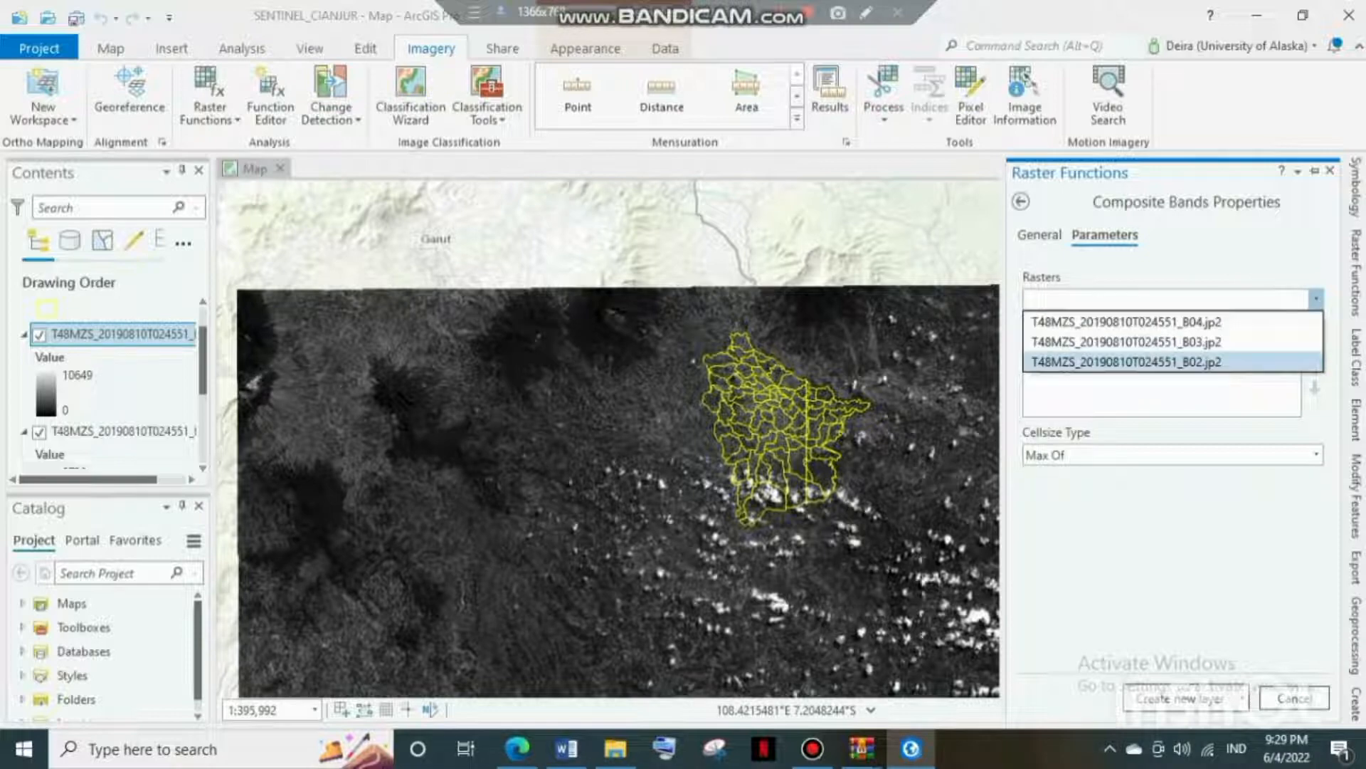
{"action": "key", "text": "Return"}
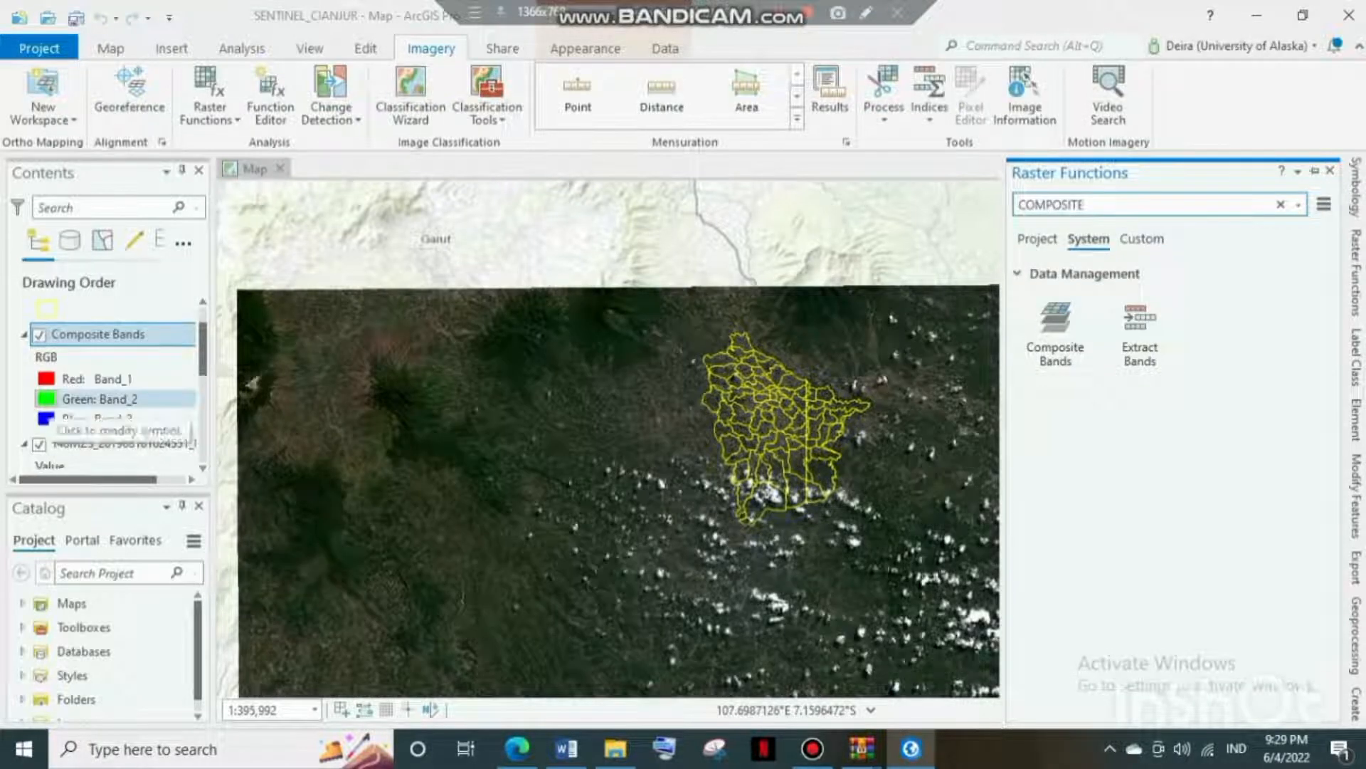
Remove the single-band T48MZS_20190810T024551 layers from the map, keeping the Composite Bands layer
{"action": "scroll", "coordinate": [106, 399], "scroll_direction": "down", "scroll_amount": 5}
{"action": "left_click", "coordinate": [107, 305], "text": "ctrl"}
{"action": "right_click", "coordinate": [107, 305]}
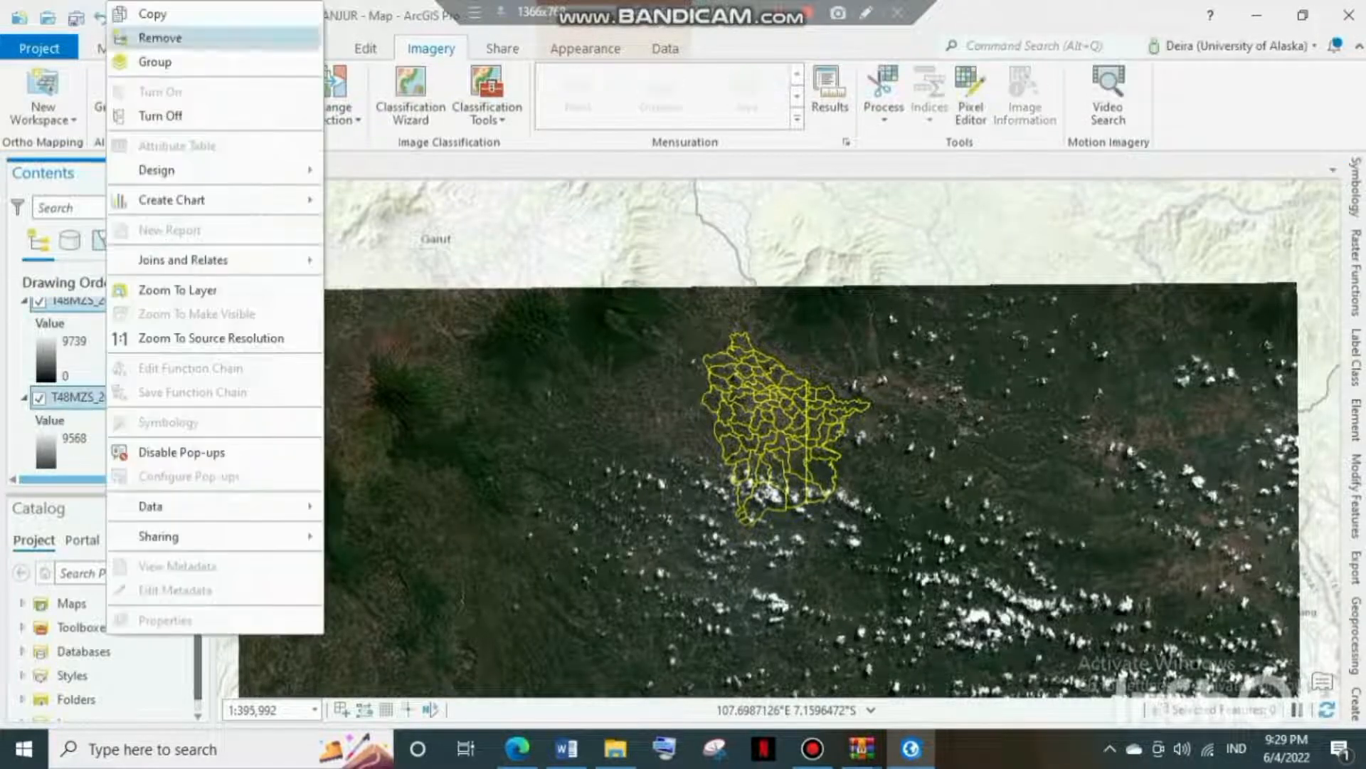
{"action": "left_click", "coordinate": [139, 34]}
Search the geoprocessing tools for EXTRACT BY and open the Extract by Mask tool
{"action": "scroll", "coordinate": [829, 426], "scroll_direction": "up", "scroll_amount": 4}
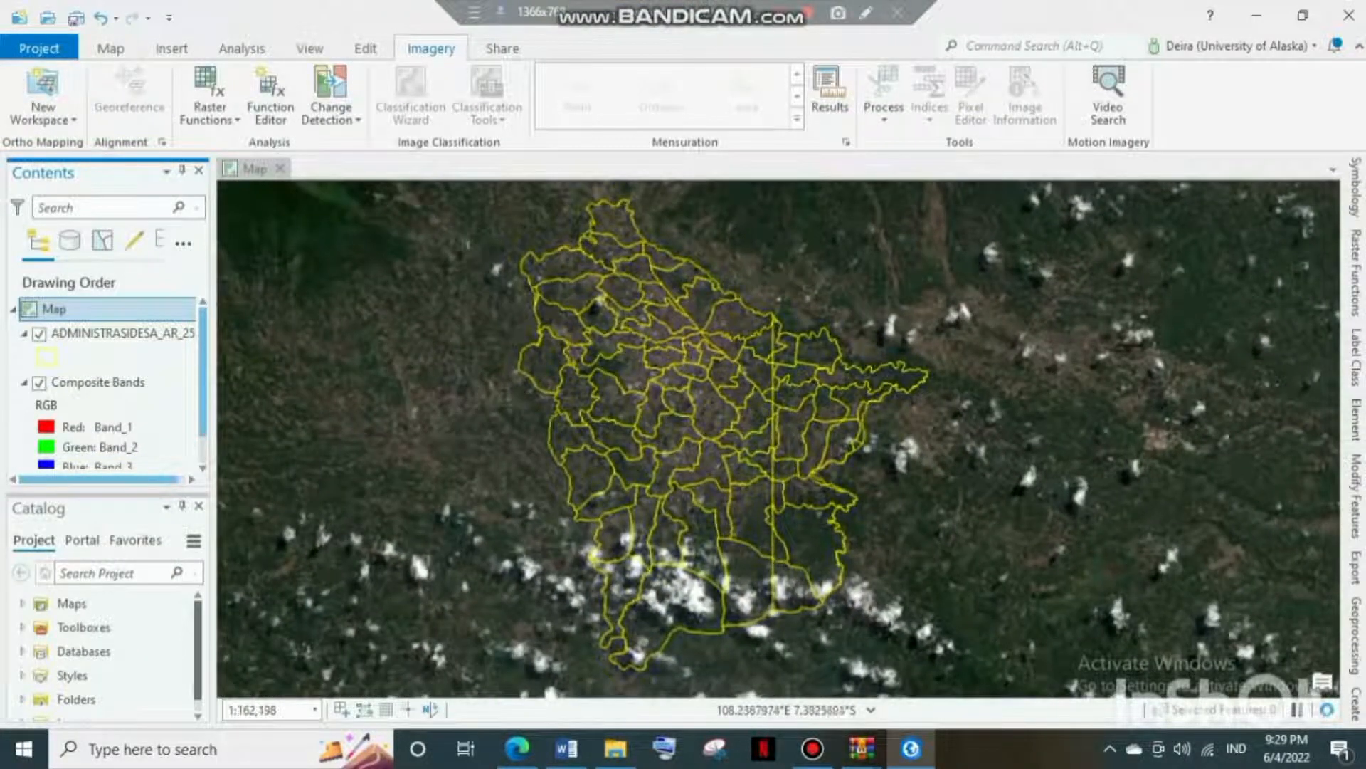
{"action": "left_click_drag", "start_coordinate": [829, 426], "coordinate": [833, 451]}
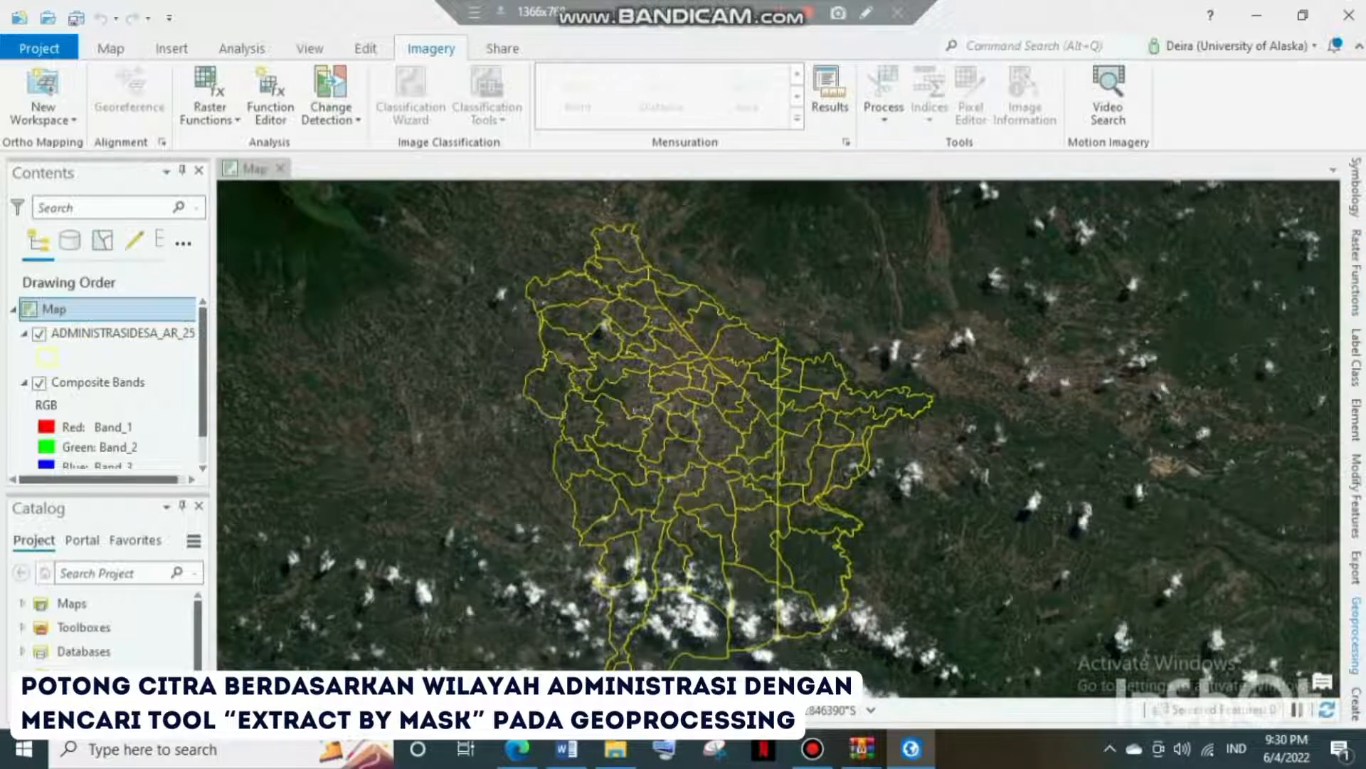
{"action": "left_click", "coordinate": [1356, 634]}
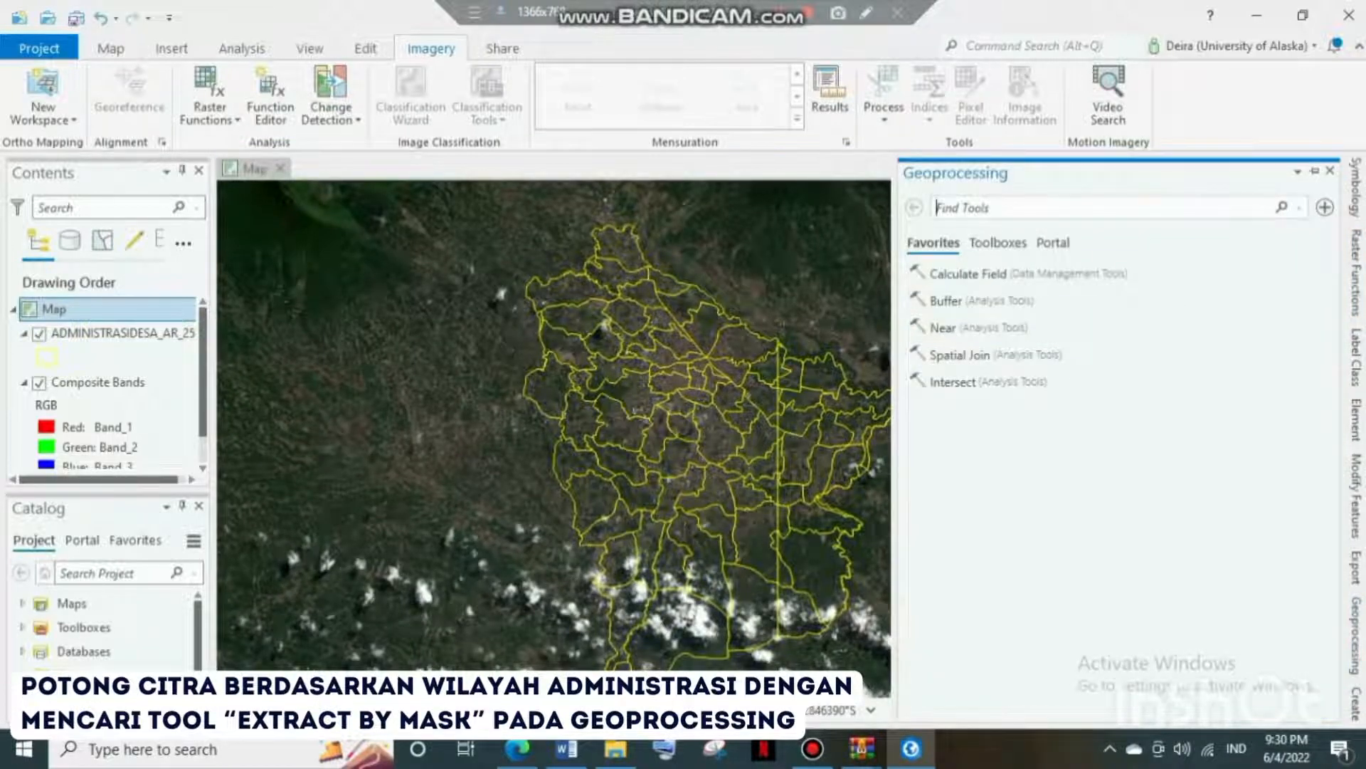
{"action": "type", "text": "EXTRACT"}
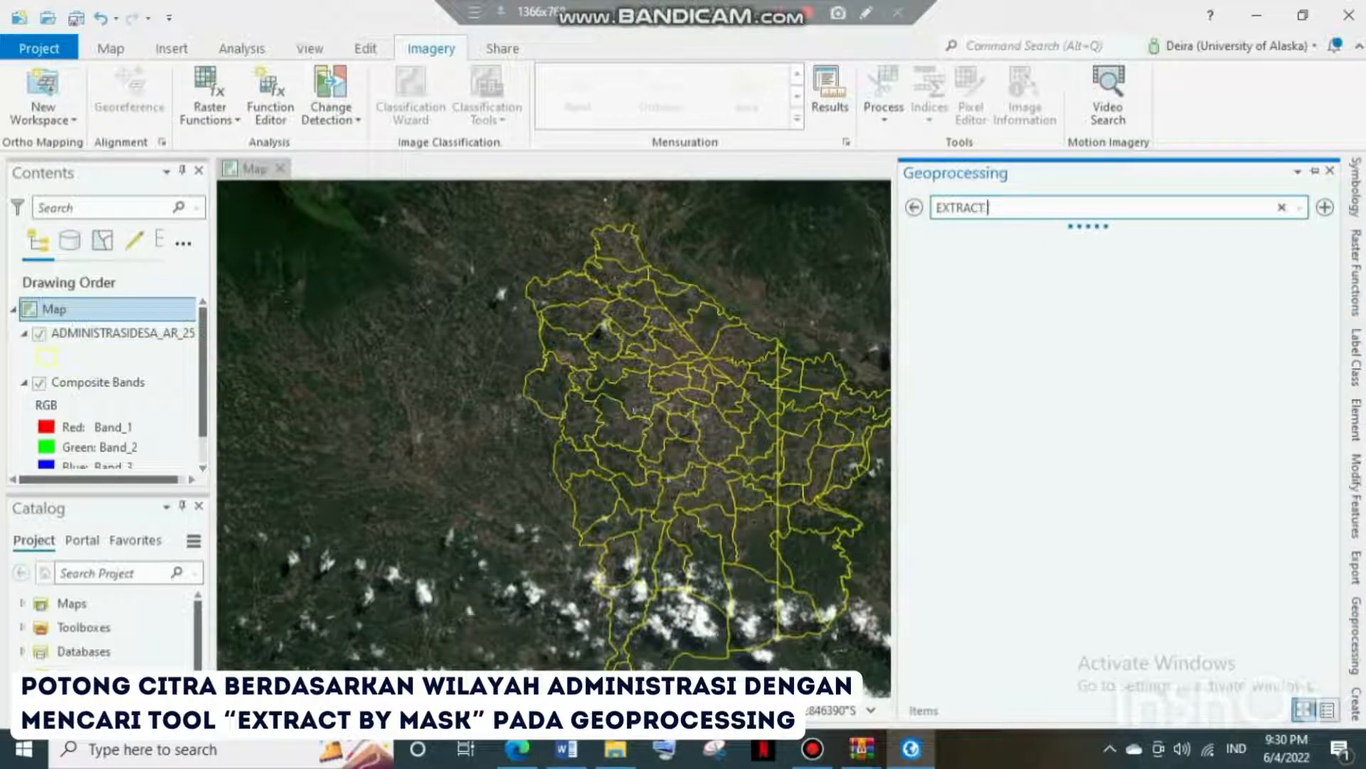
{"action": "type", "text": " BY"}
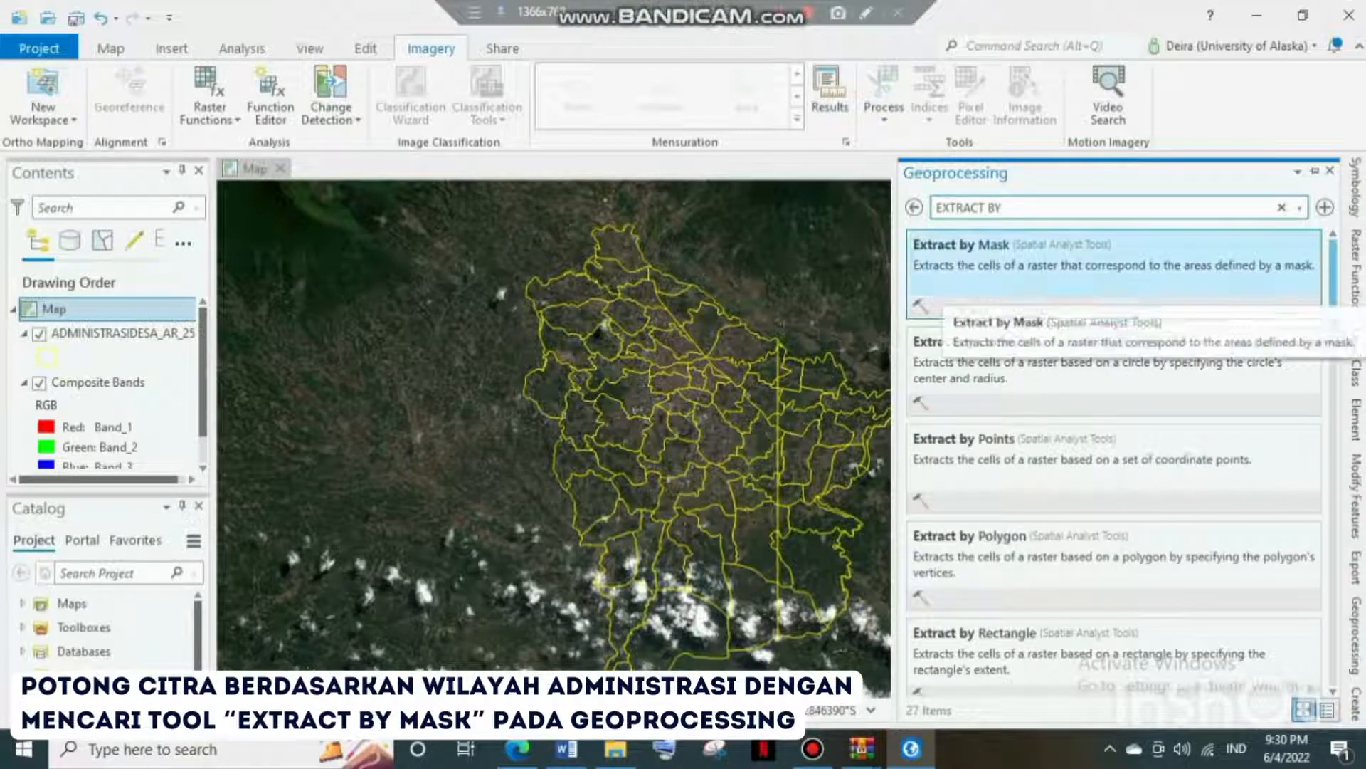
{"action": "left_click", "coordinate": [939, 299]}
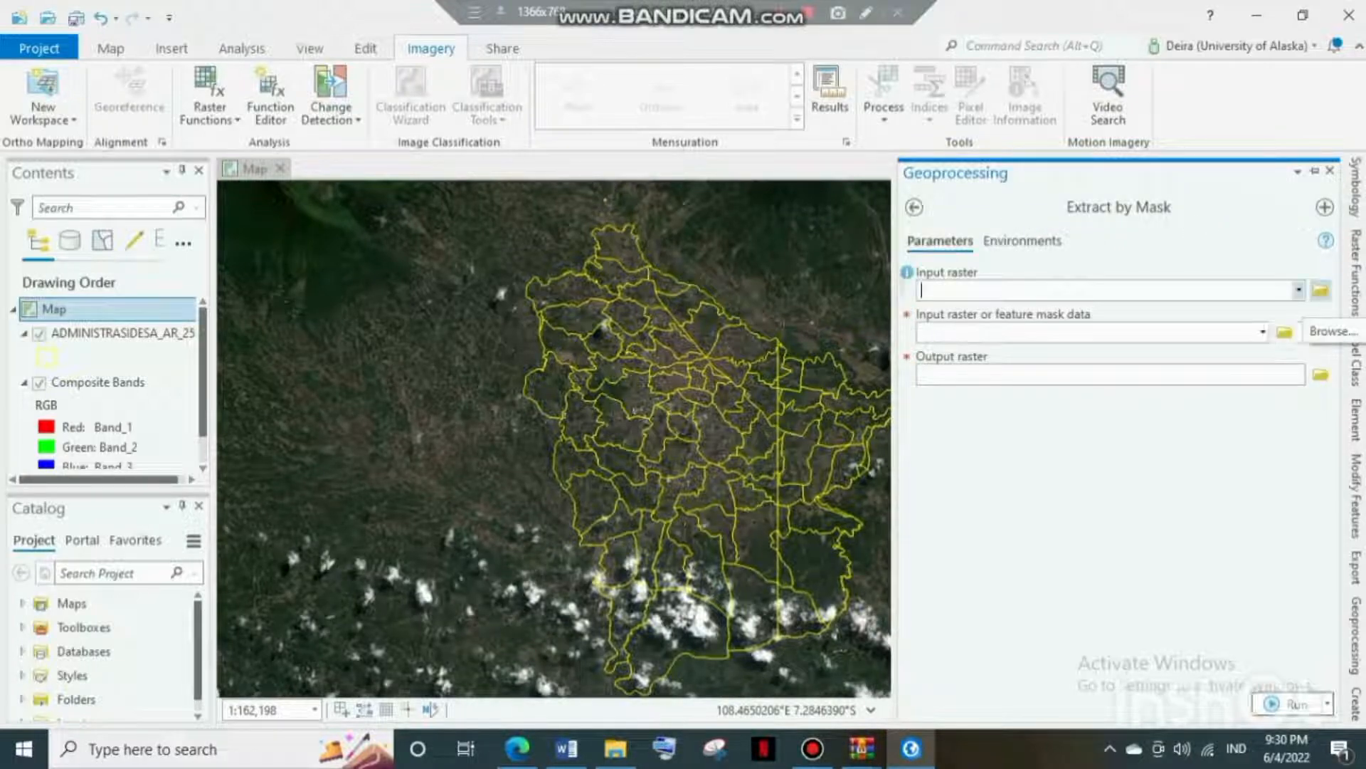
Set Composite Bands as the input raster and ADMINISTRASIDESA_AR_25K as the feature mask data
{"action": "left_click", "coordinate": [1299, 290]}
{"action": "left_click", "coordinate": [975, 314]}
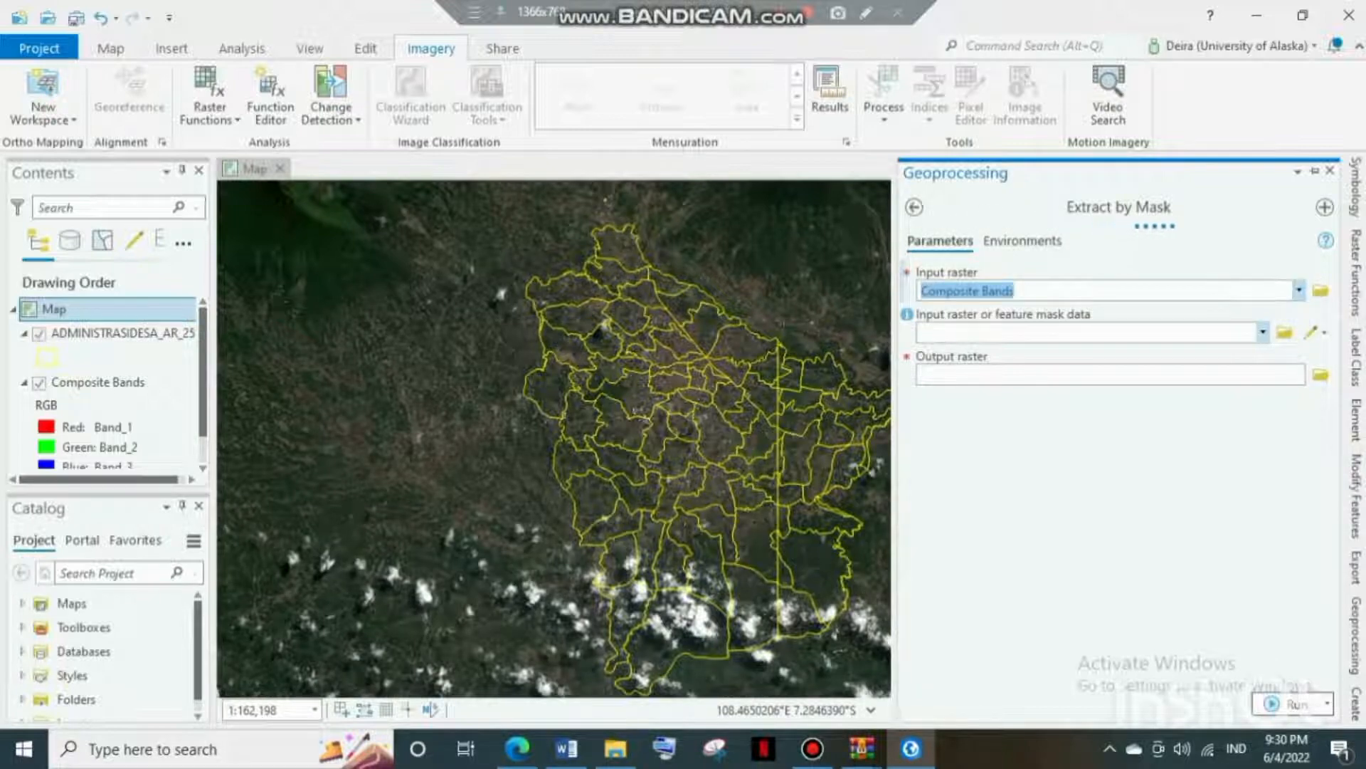
{"action": "left_click", "coordinate": [1264, 331]}
{"action": "left_click", "coordinate": [1005, 355]}
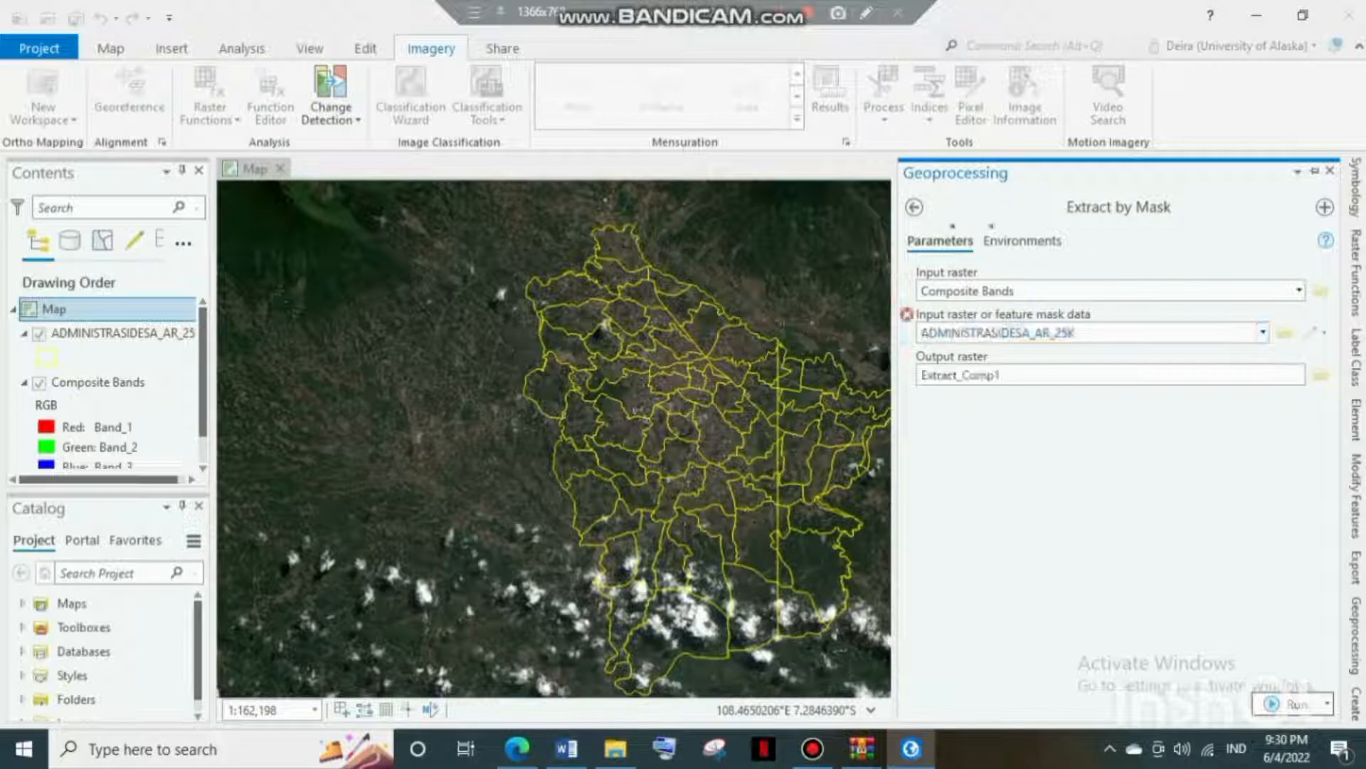
Browse for the output raster location and create a new folder named OUTPUT in the SENTINEL_CIANJUR folder
{"action": "left_click", "coordinate": [1321, 375]}
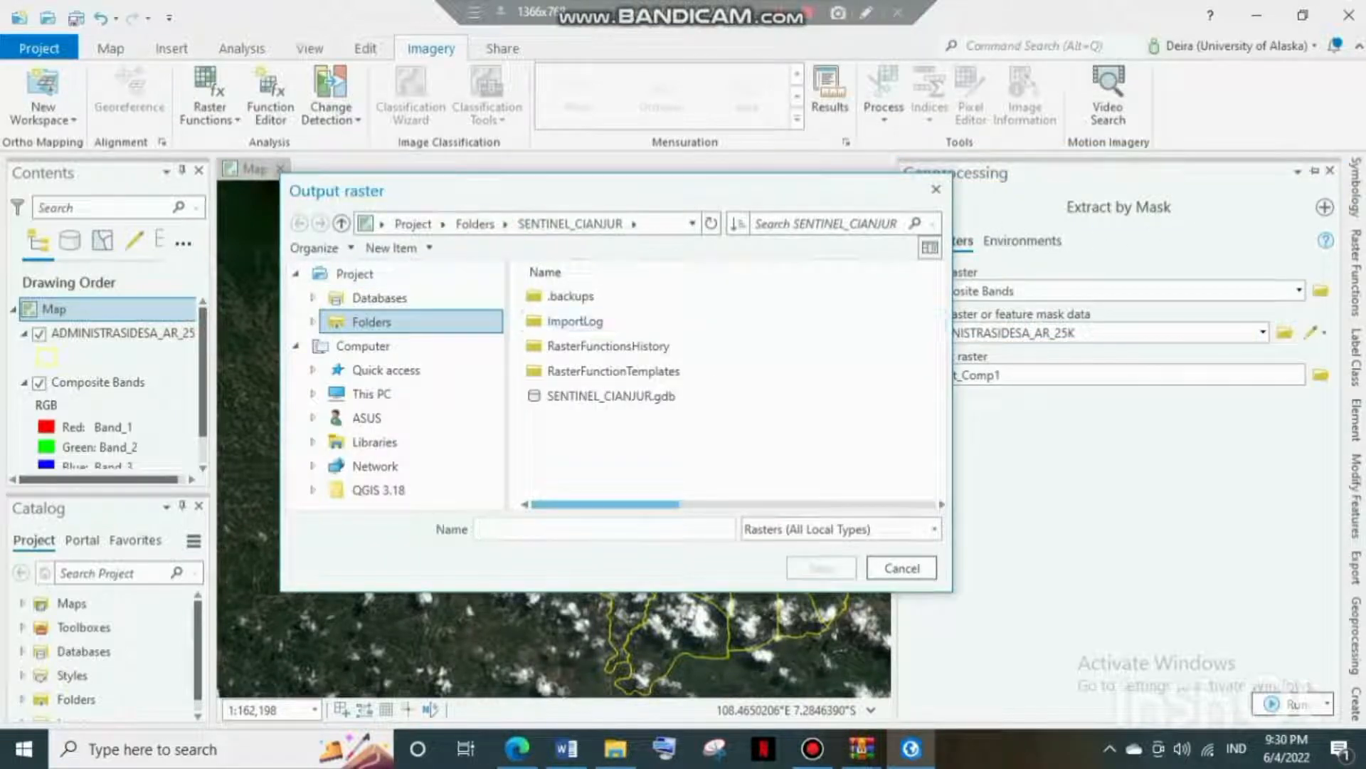
{"action": "right_click", "coordinate": [592, 437]}
{"action": "left_click", "coordinate": [661, 480]}
{"action": "type", "text": "OUTPUT"}
{"action": "key", "text": "Return"}
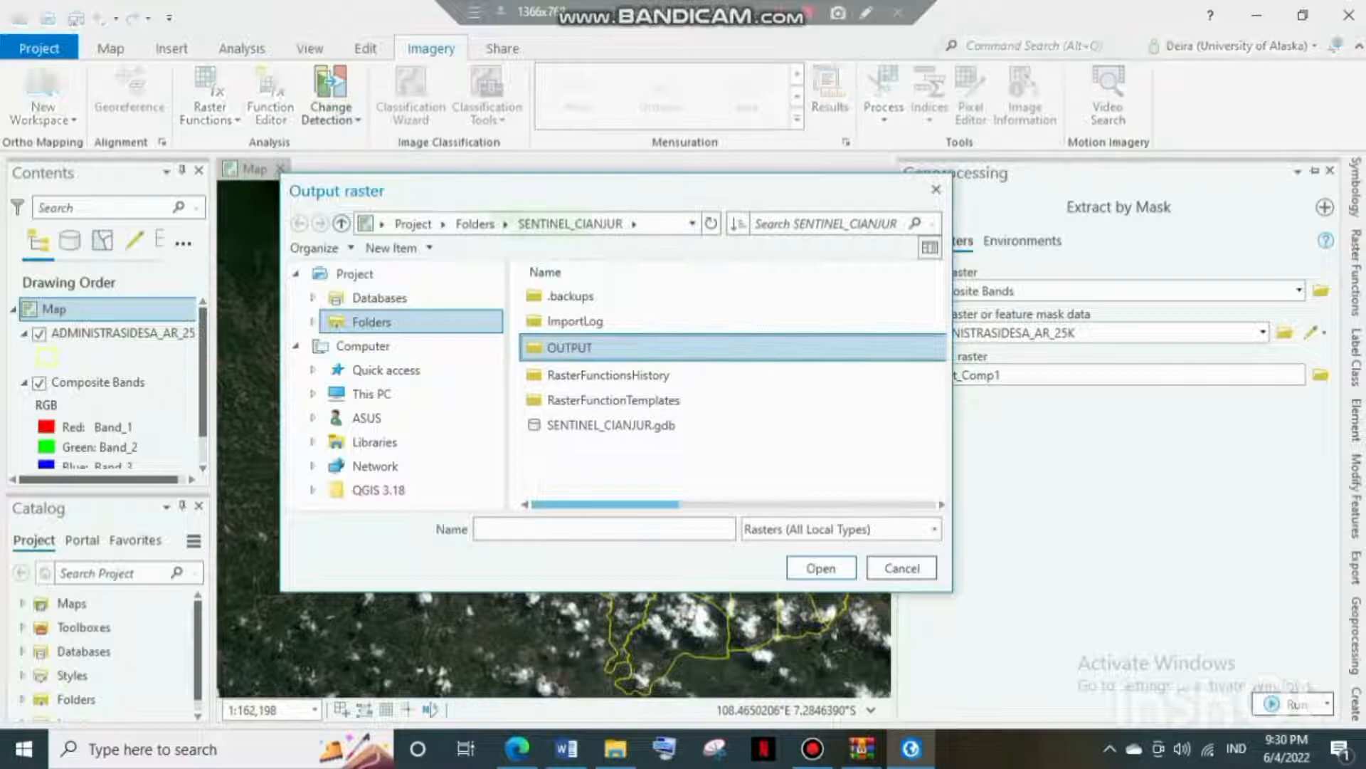
Set the output raster to TASIKMALAYA.tif in the OUTPUT folder and run Extract by Mask
{"action": "double_click", "coordinate": [567, 346]}
{"action": "left_click", "coordinate": [496, 528]}
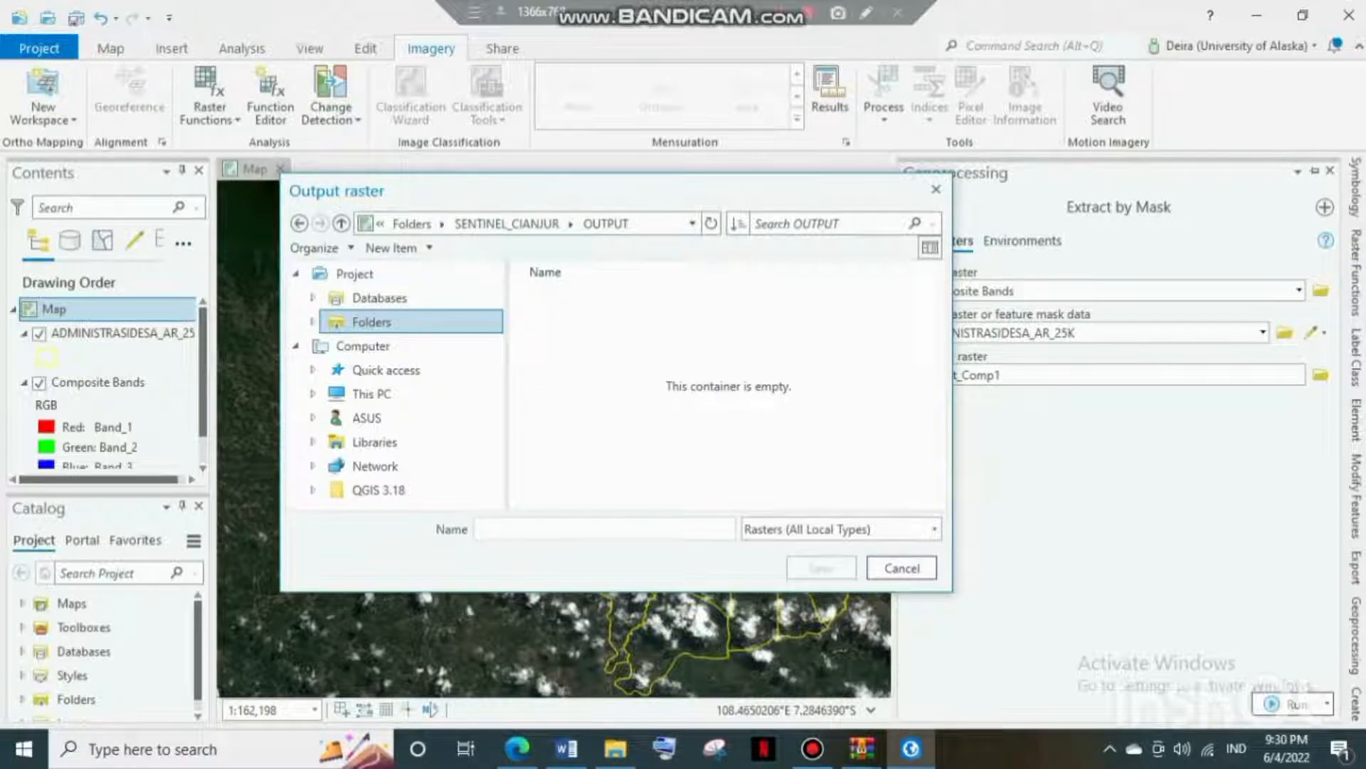
{"action": "type", "text": "TASIKMALAYA"}
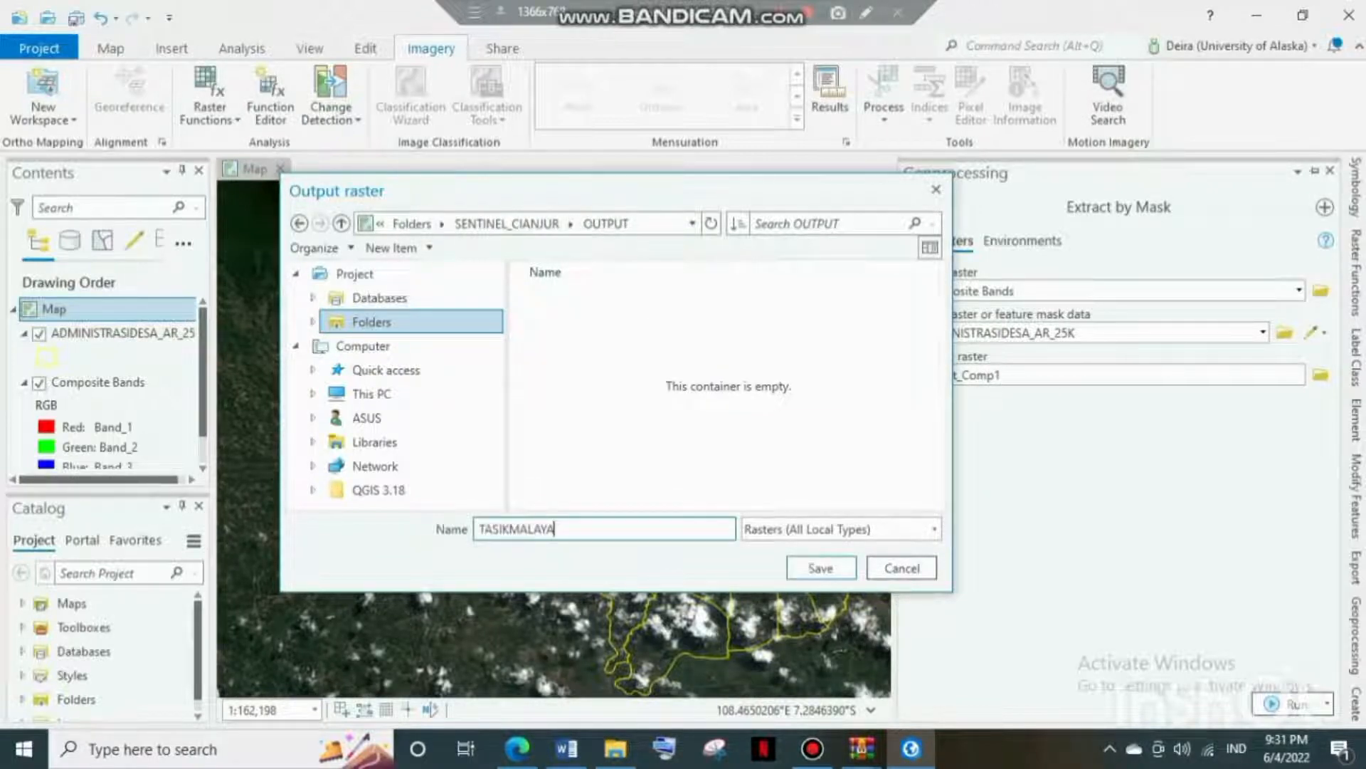
{"action": "key", "text": "Return"}
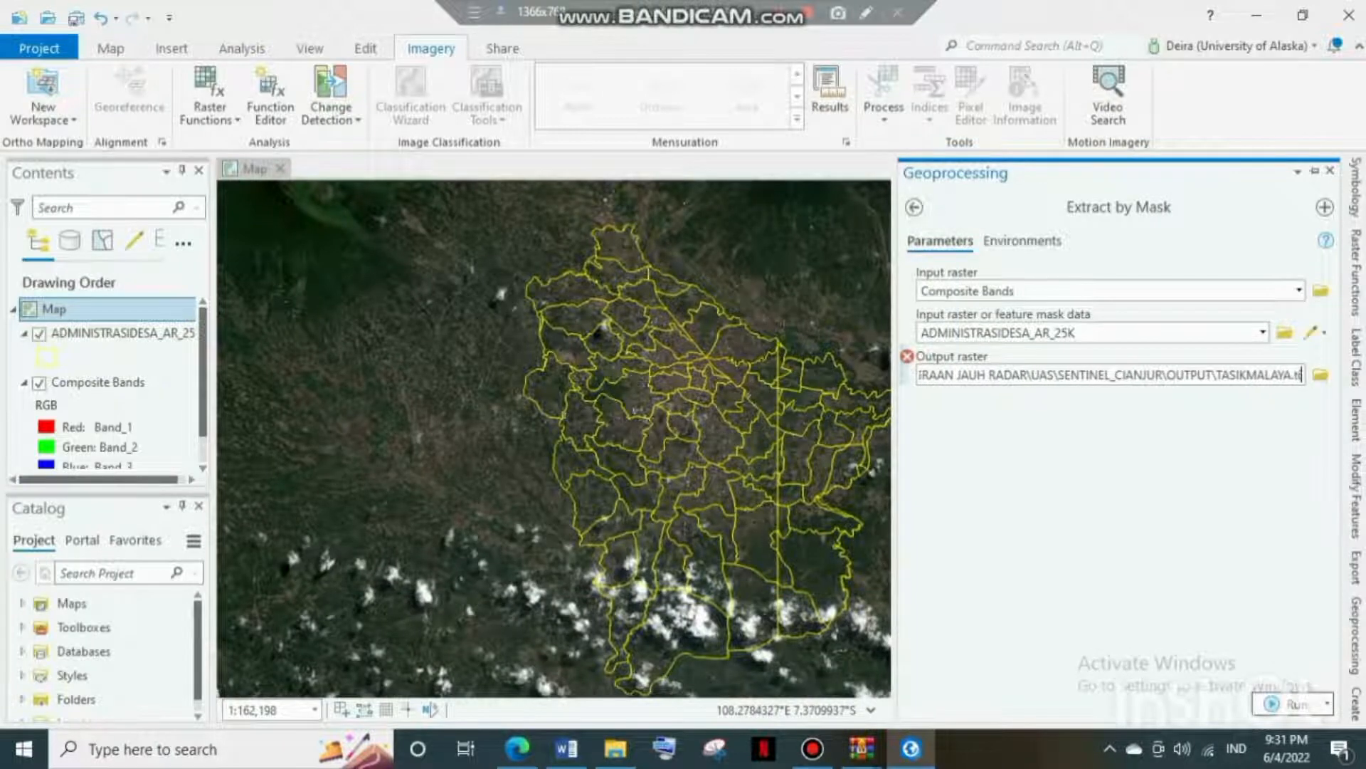
{"action": "left_click", "coordinate": [1291, 704]}
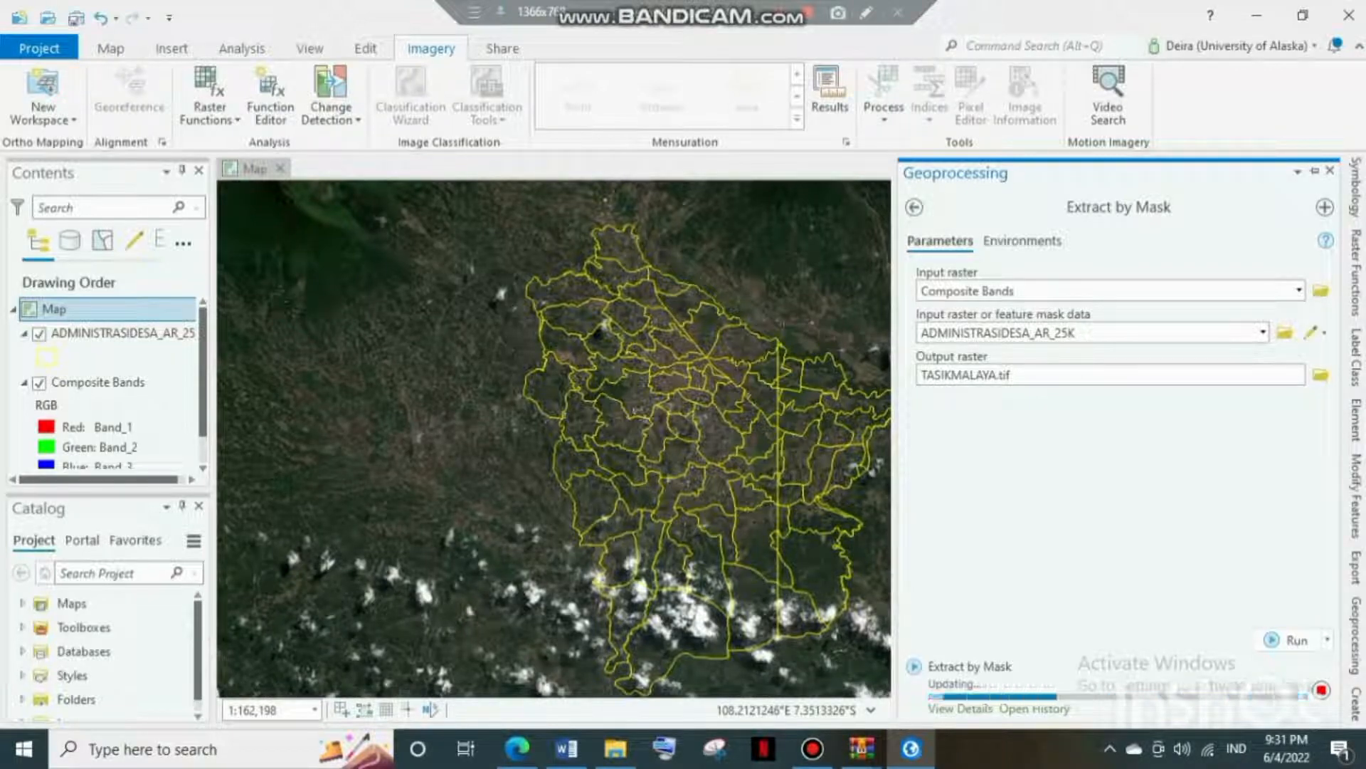
Collapse the Composite Bands layer's legend and turn off the layer's visibility
{"action": "scroll", "coordinate": [114, 426], "scroll_direction": "down", "scroll_amount": 2}
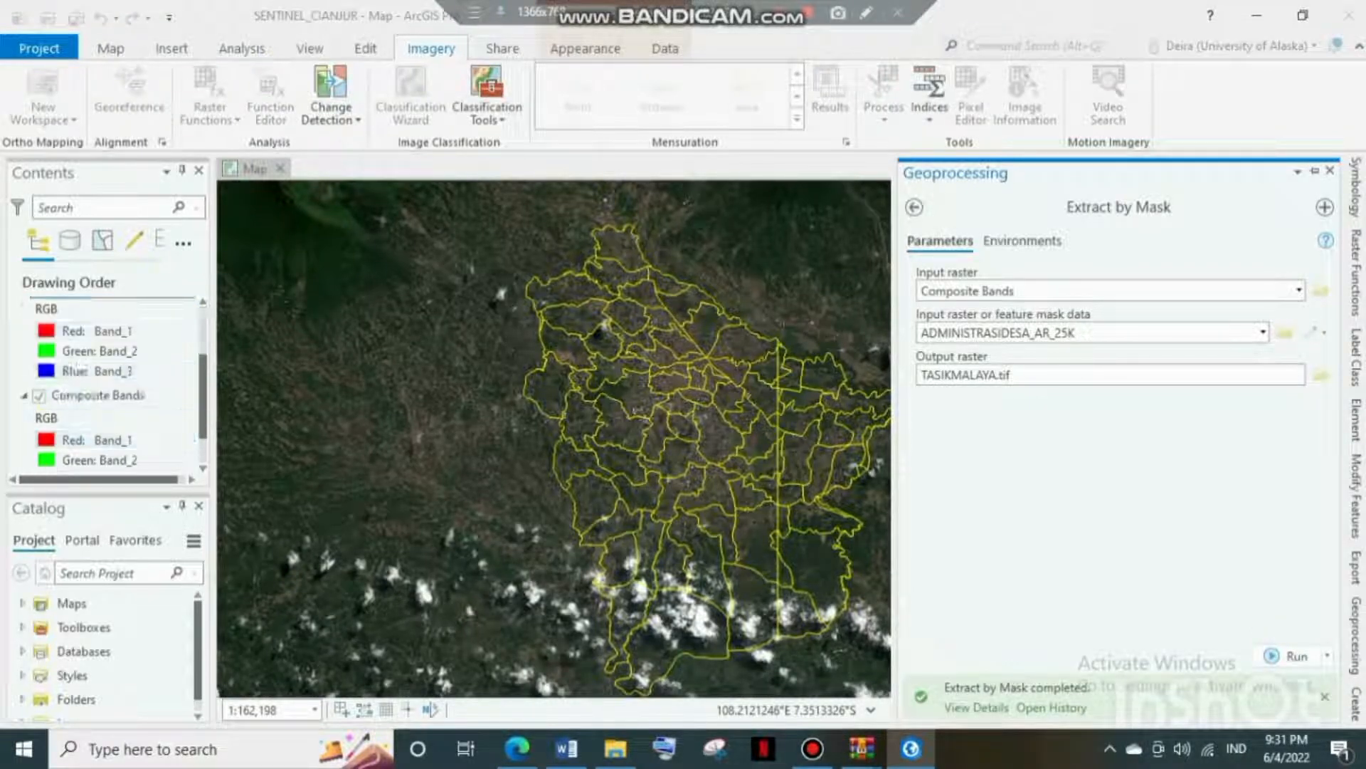
{"action": "left_click", "coordinate": [25, 395]}
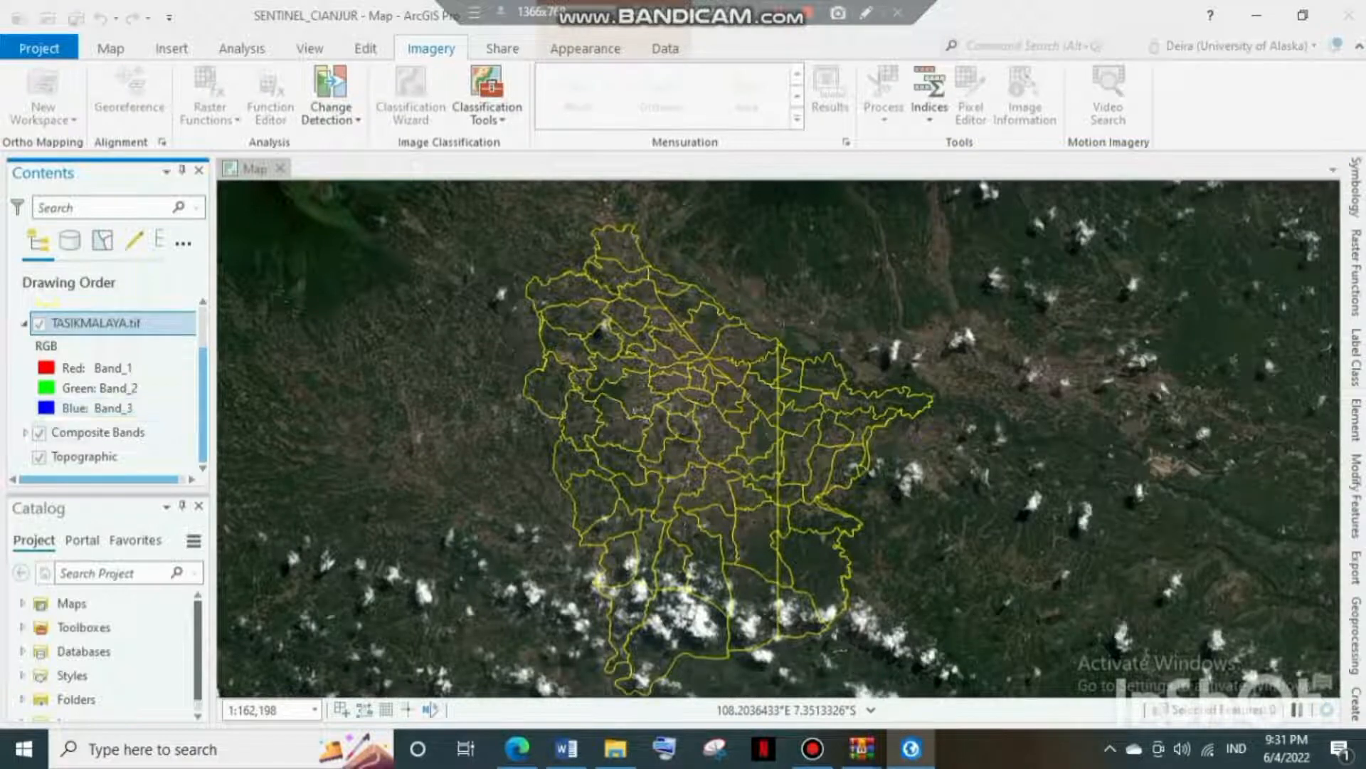
{"action": "left_click", "coordinate": [39, 432]}
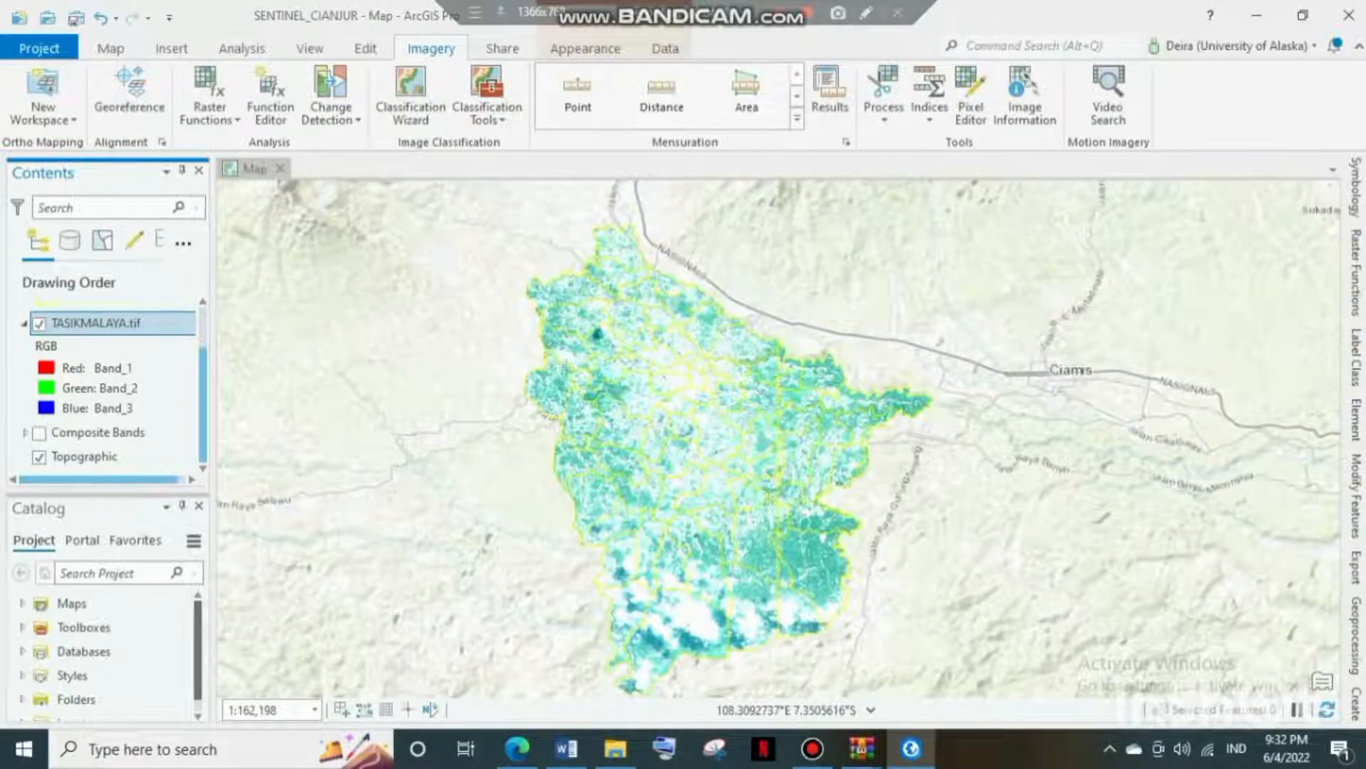
Open the symbology settings of the TASIKMALAYA.tif layer
{"action": "scroll", "coordinate": [661, 425], "scroll_direction": "up", "scroll_amount": 2}
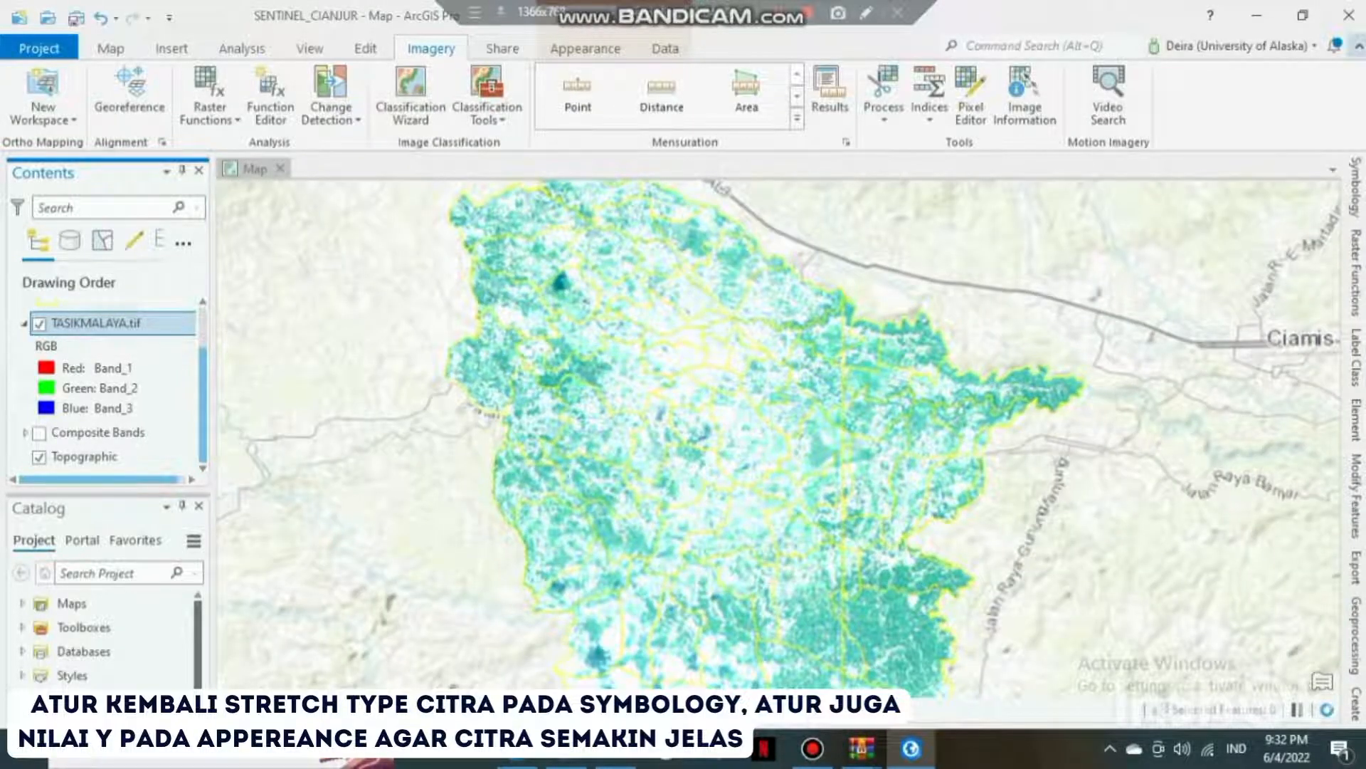
{"action": "left_click", "coordinate": [1356, 187]}
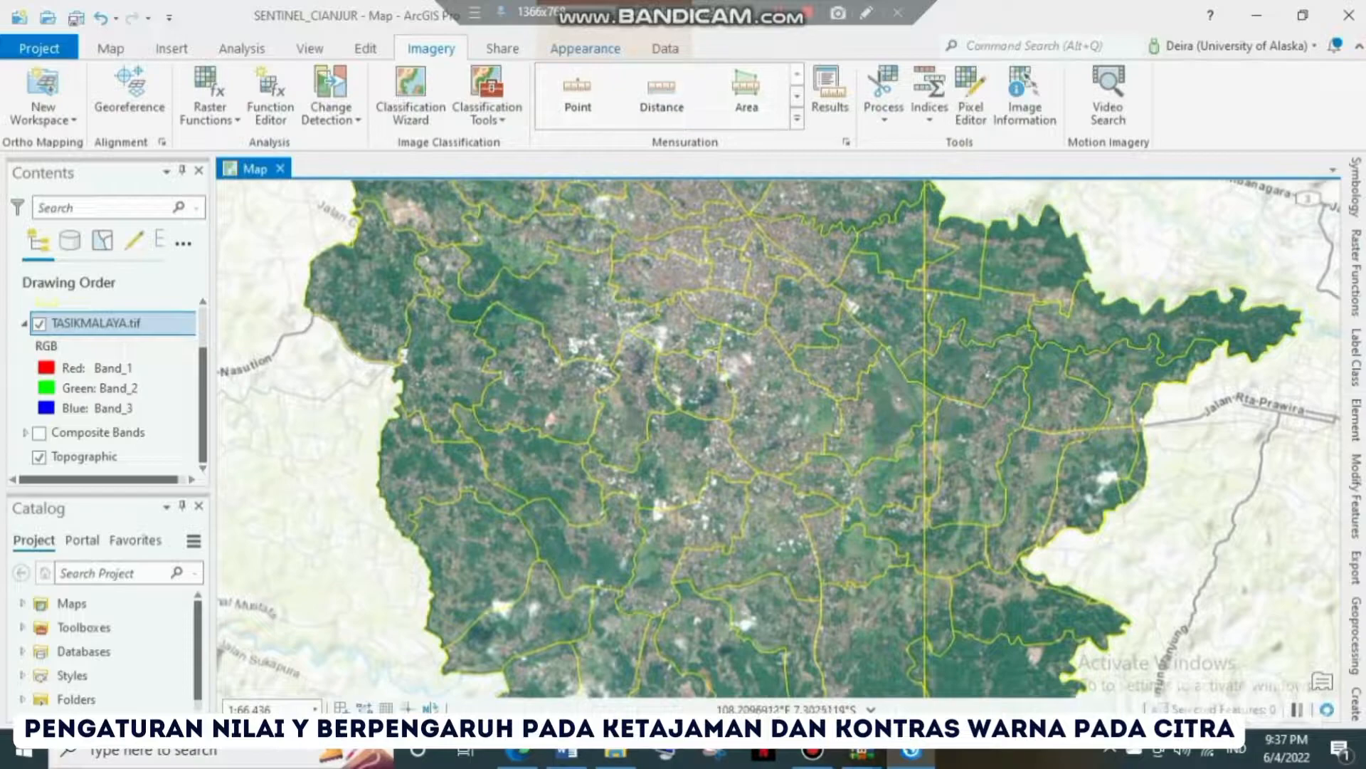
Lower the gamma of the TASIKMALAYA.tif layer to 1.4
{"action": "left_click", "coordinate": [585, 49]}
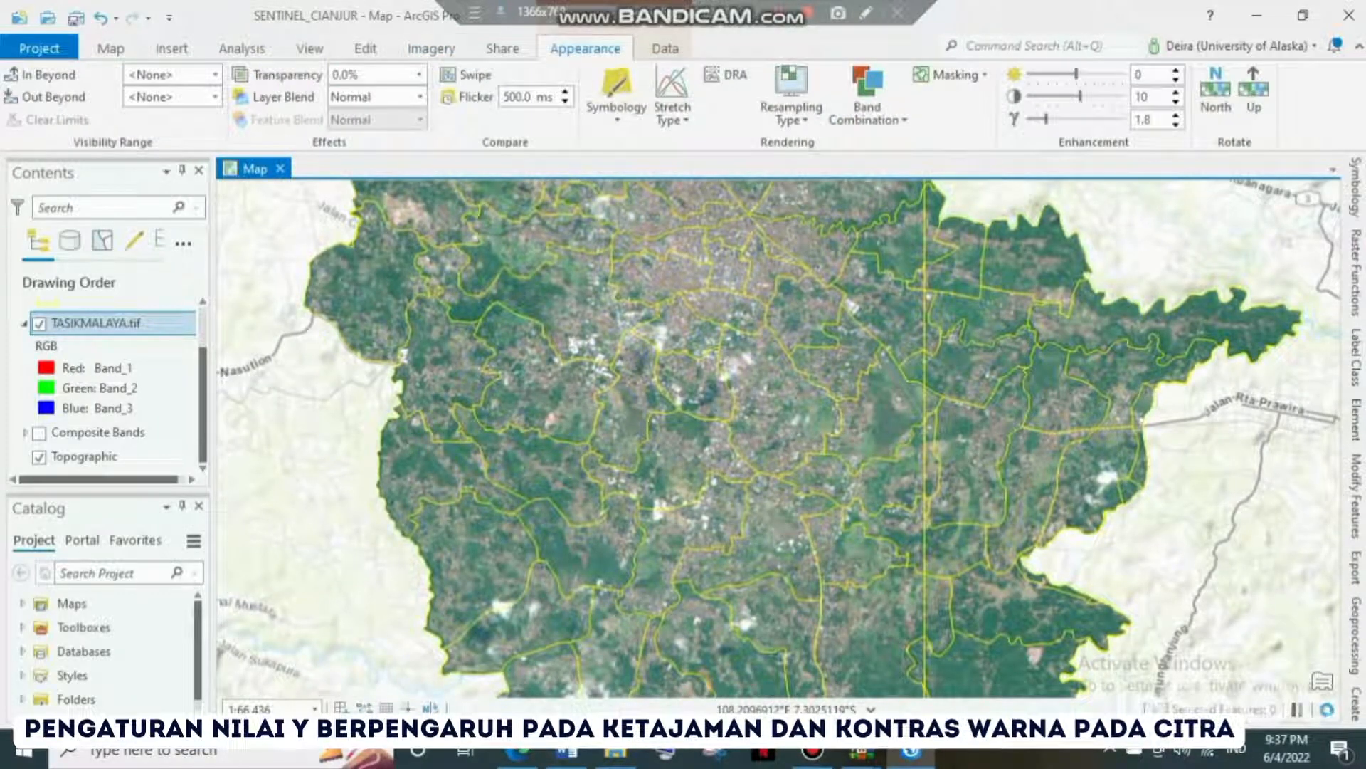
{"action": "left_click", "coordinate": [1175, 125]}
{"action": "left_click", "coordinate": [1176, 125]}
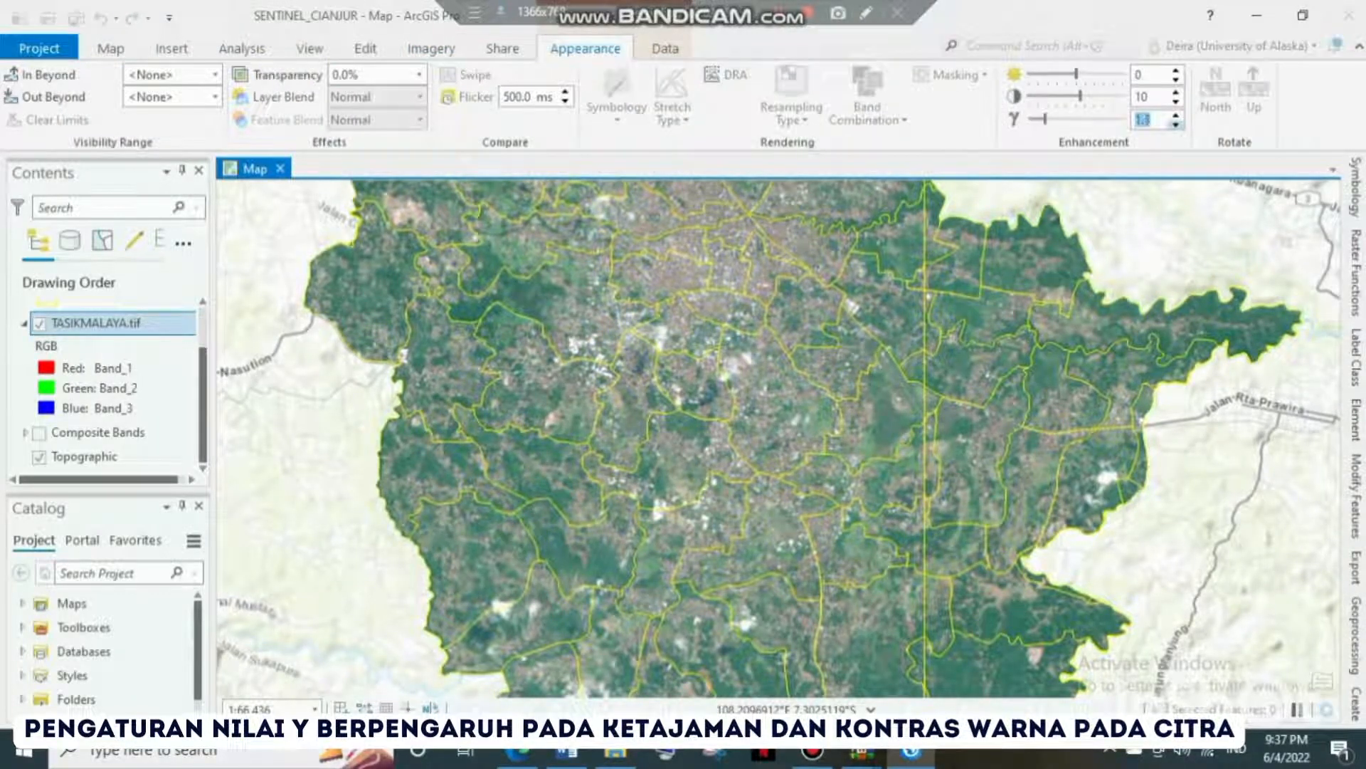
{"action": "left_click", "coordinate": [1176, 124]}
{"action": "left_click", "coordinate": [1176, 124]}
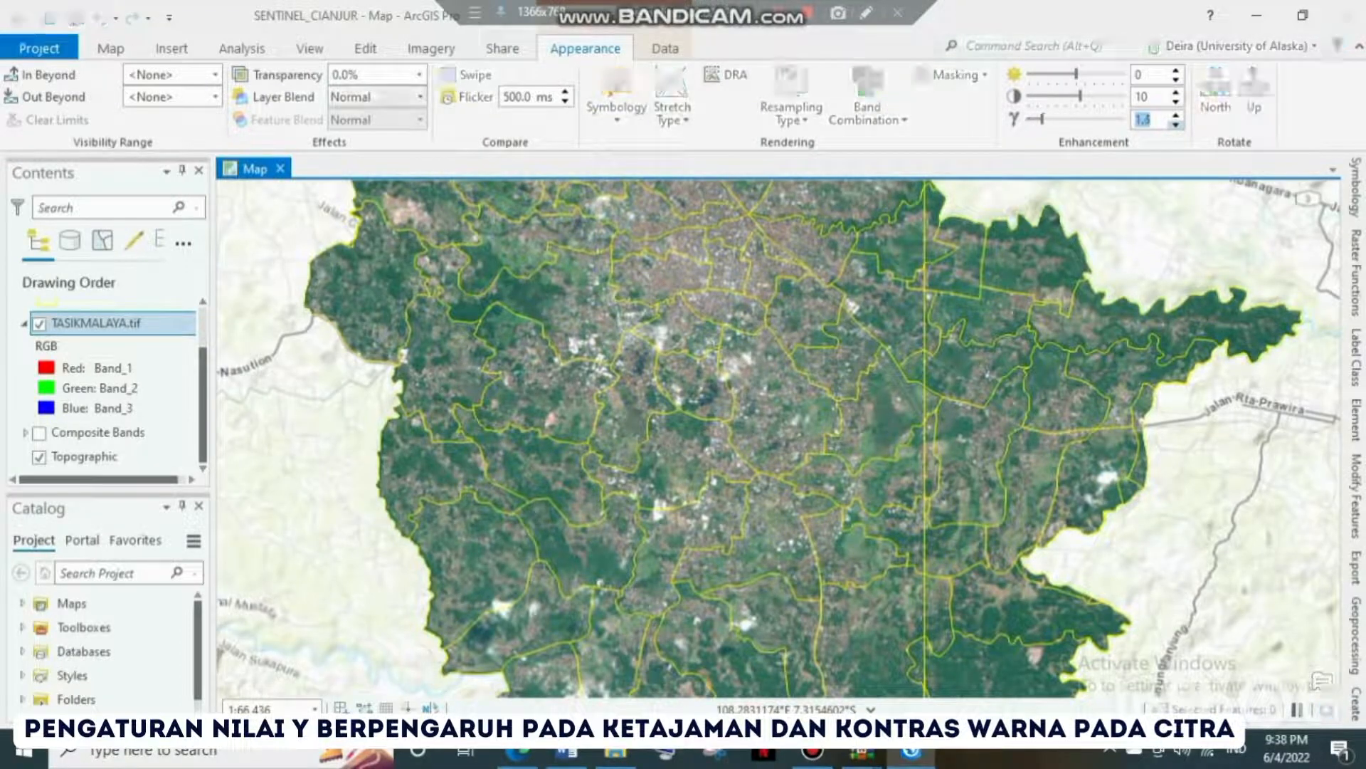
Lower the gamma of the clipped TASIKMALAYA.tif image further, to just below 1.0
{"action": "left_click", "coordinate": [1176, 115]}
{"action": "left_click", "coordinate": [1175, 125]}
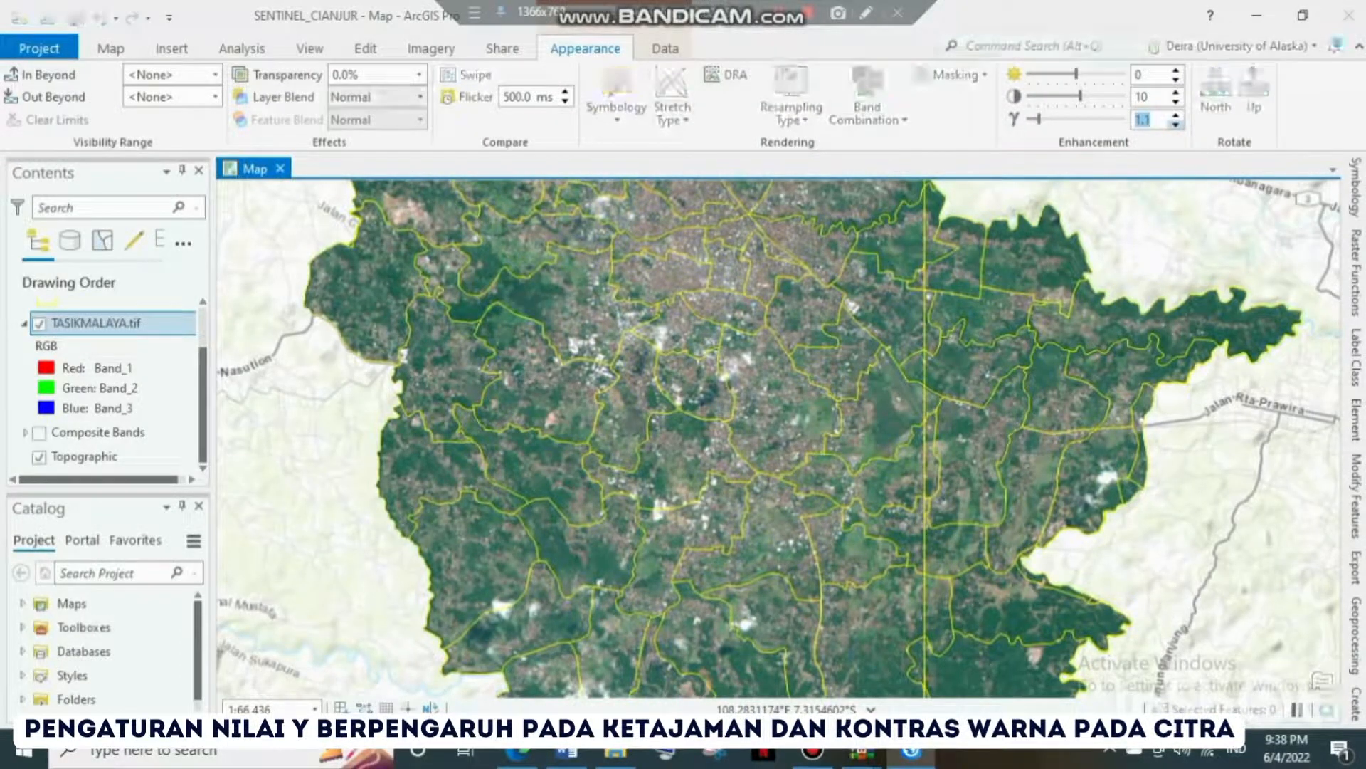
{"action": "left_click", "coordinate": [1175, 124]}
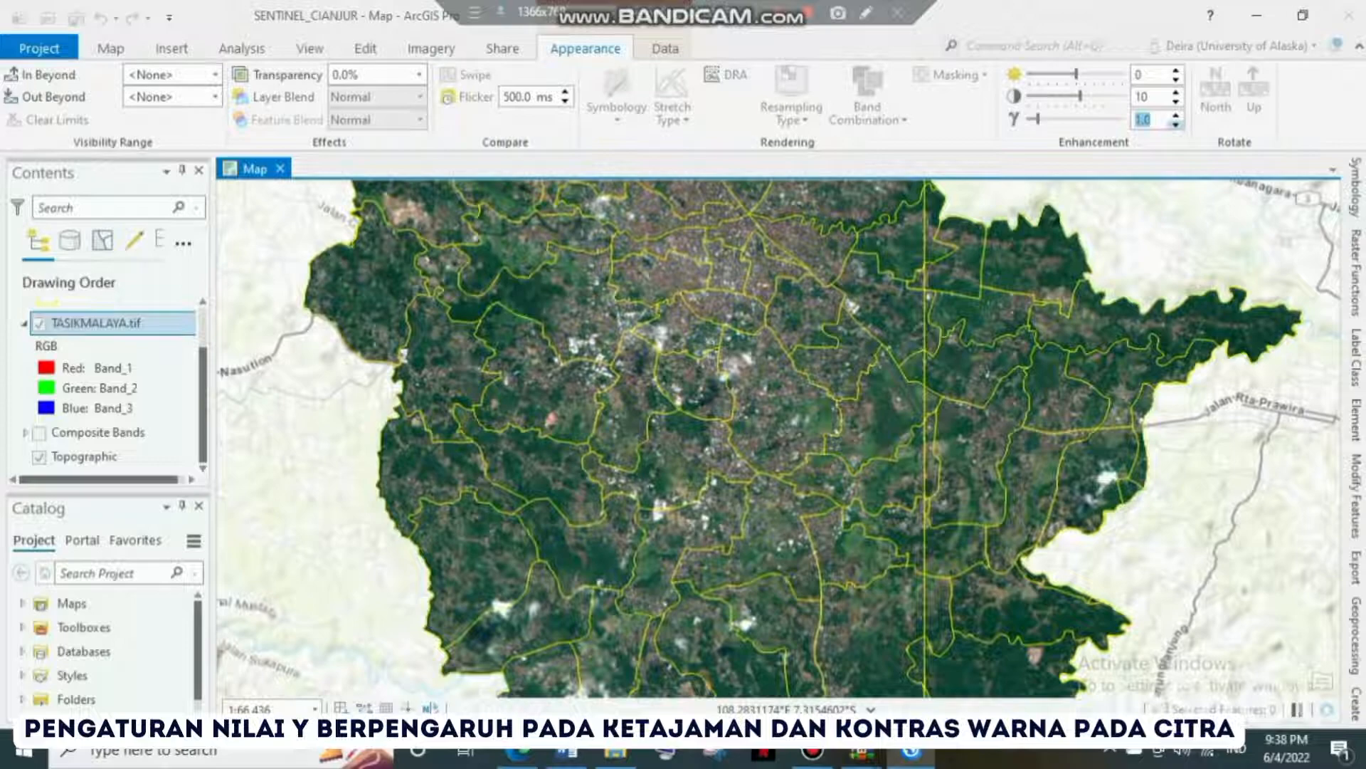
{"action": "left_click", "coordinate": [1176, 125]}
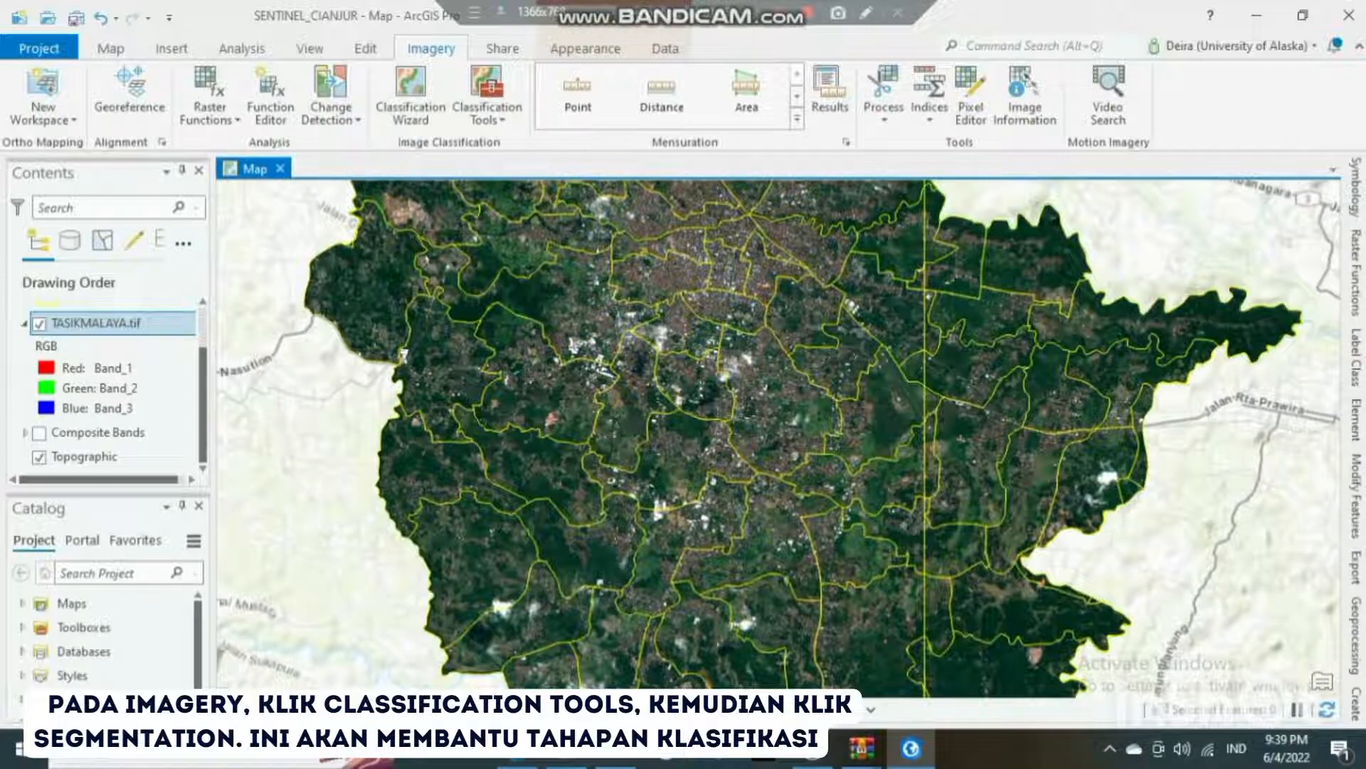
Open Segmentation for TASIKMALAYA.tif with spectral detail 20, spatial detail 20 and a minimum segment size of 10 pixels
{"action": "left_click", "coordinate": [486, 99]}
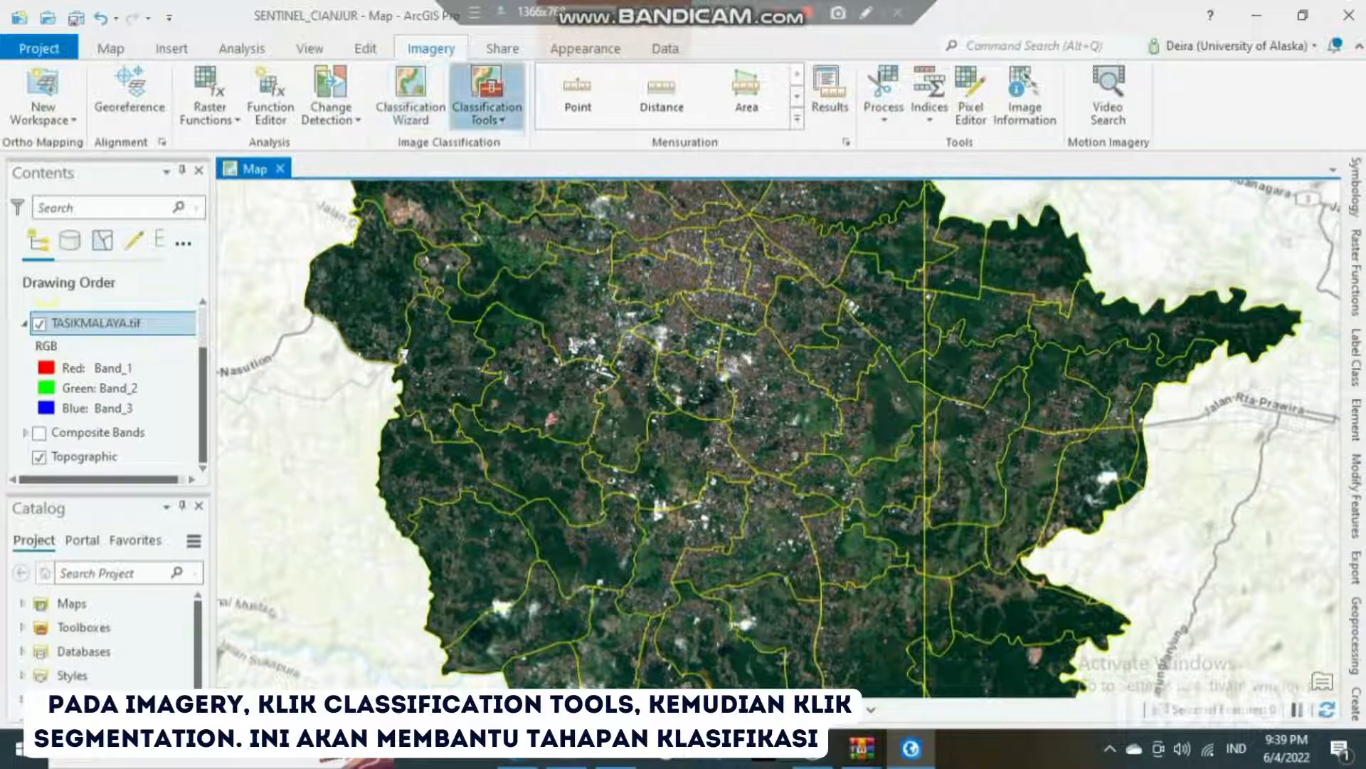
{"action": "left_click", "coordinate": [540, 164]}
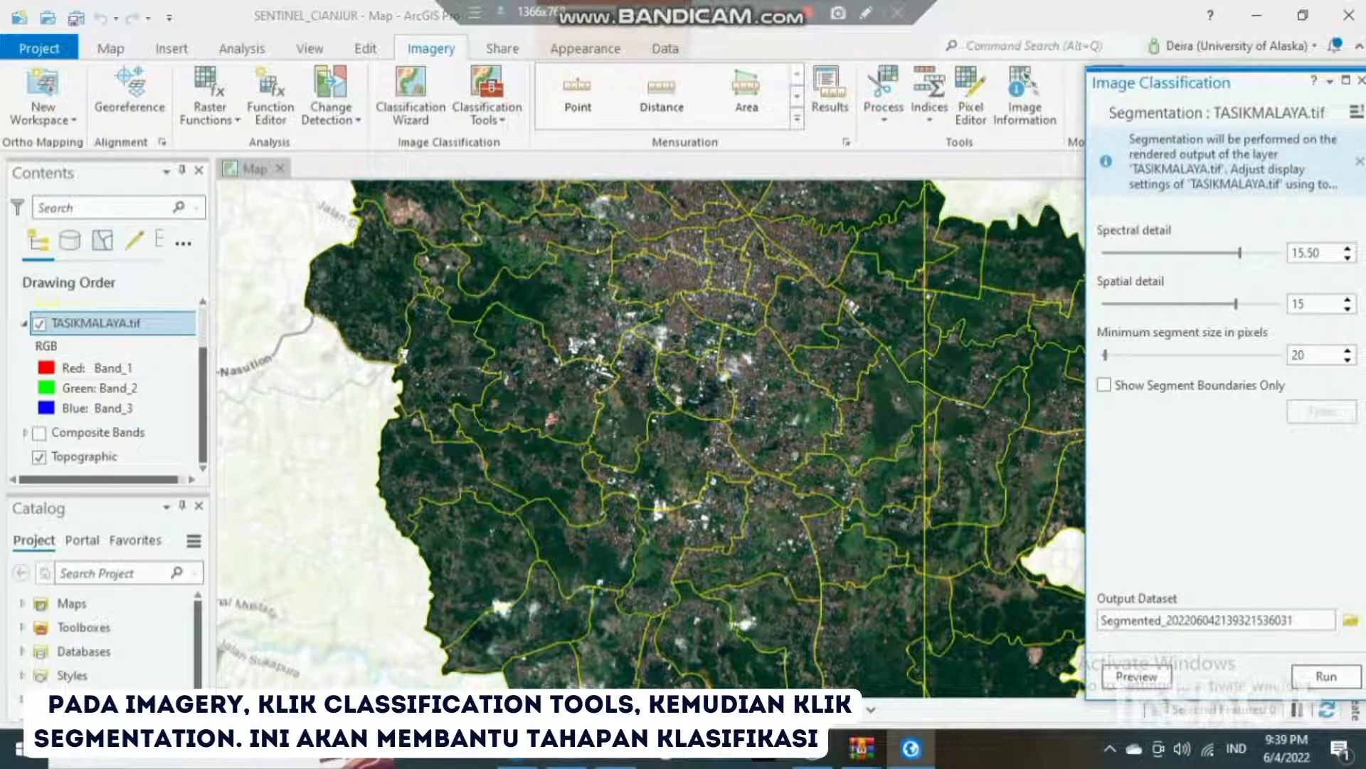
{"action": "left_click_drag", "start_coordinate": [1239, 254], "coordinate": [1278, 253]}
{"action": "left_click_drag", "start_coordinate": [1236, 304], "coordinate": [1279, 304]}
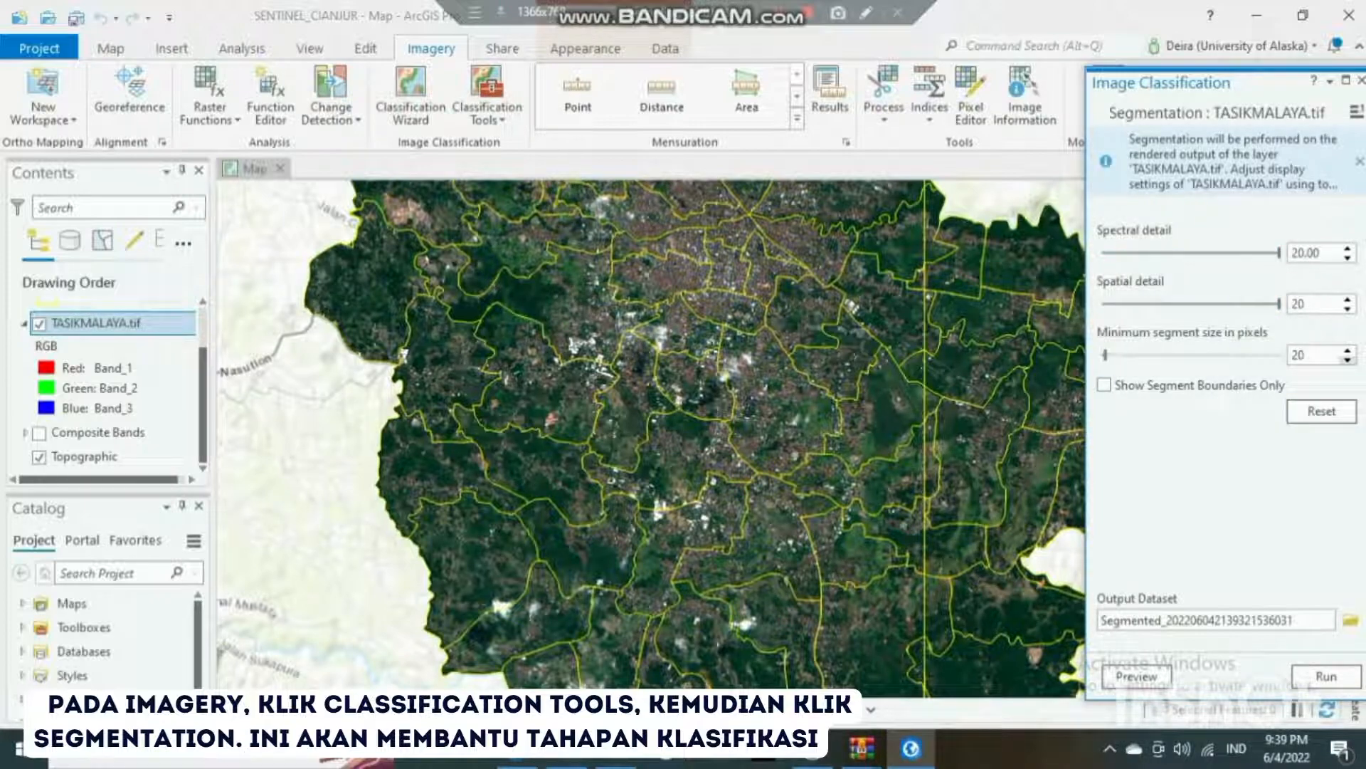
{"action": "left_click", "coordinate": [1347, 359]}
{"action": "left_click", "coordinate": [1347, 359]}
Set the segmentation output to SEGMENTED_TASIKMALAYA.tif in the PENGINDERAAN JAUH RADAR > UAS folder and run it
{"action": "left_click", "coordinate": [1350, 620]}
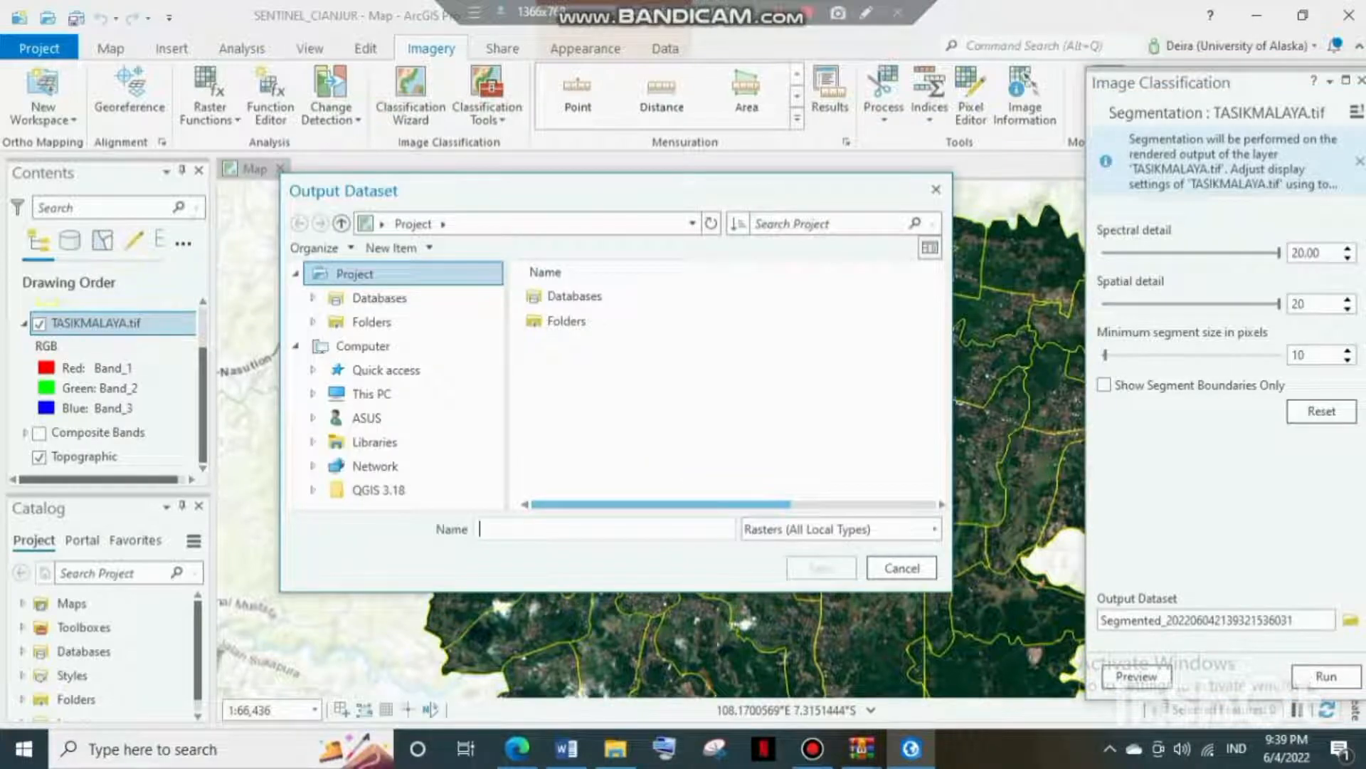
{"action": "left_click", "coordinate": [386, 370]}
{"action": "double_click", "coordinate": [580, 445]}
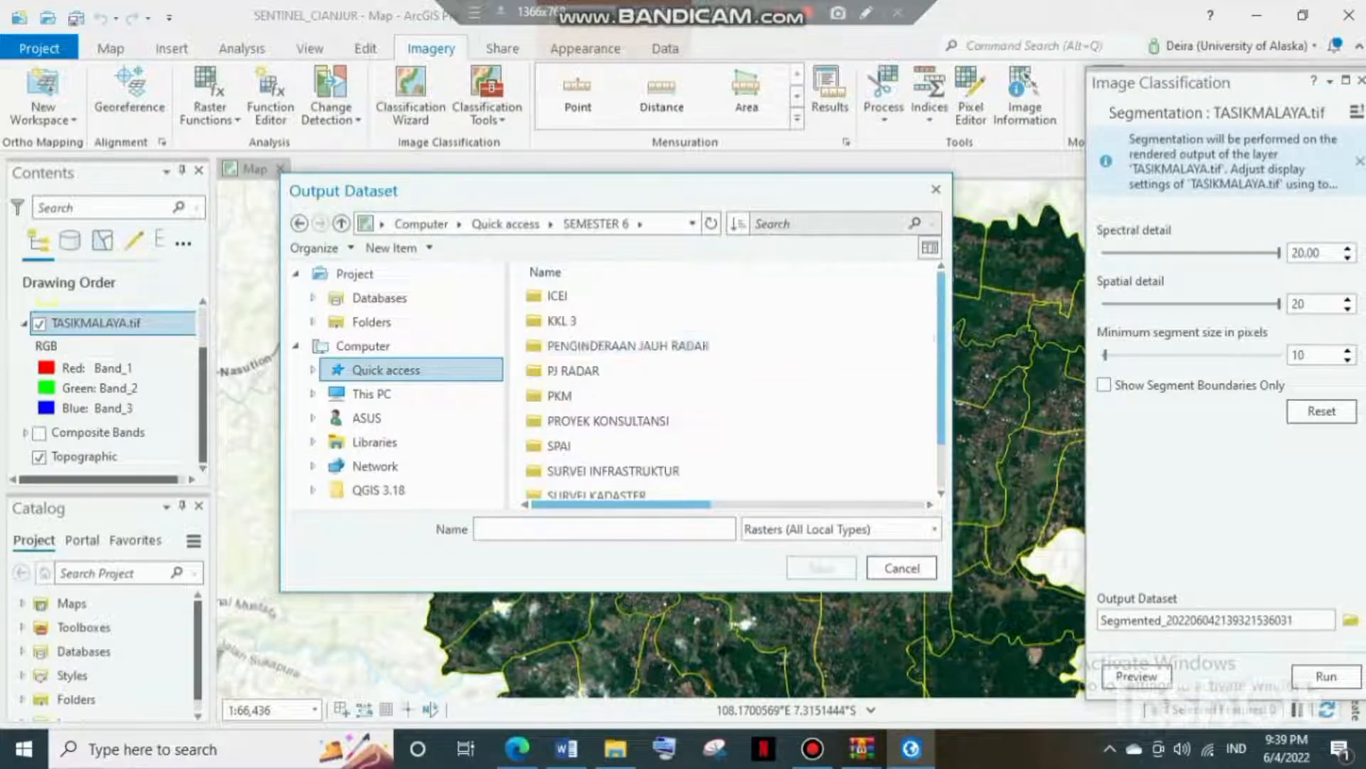
{"action": "double_click", "coordinate": [605, 346]}
{"action": "double_click", "coordinate": [559, 395]}
{"action": "left_click", "coordinate": [604, 528]}
{"action": "type", "text": "SEGMENTE"}
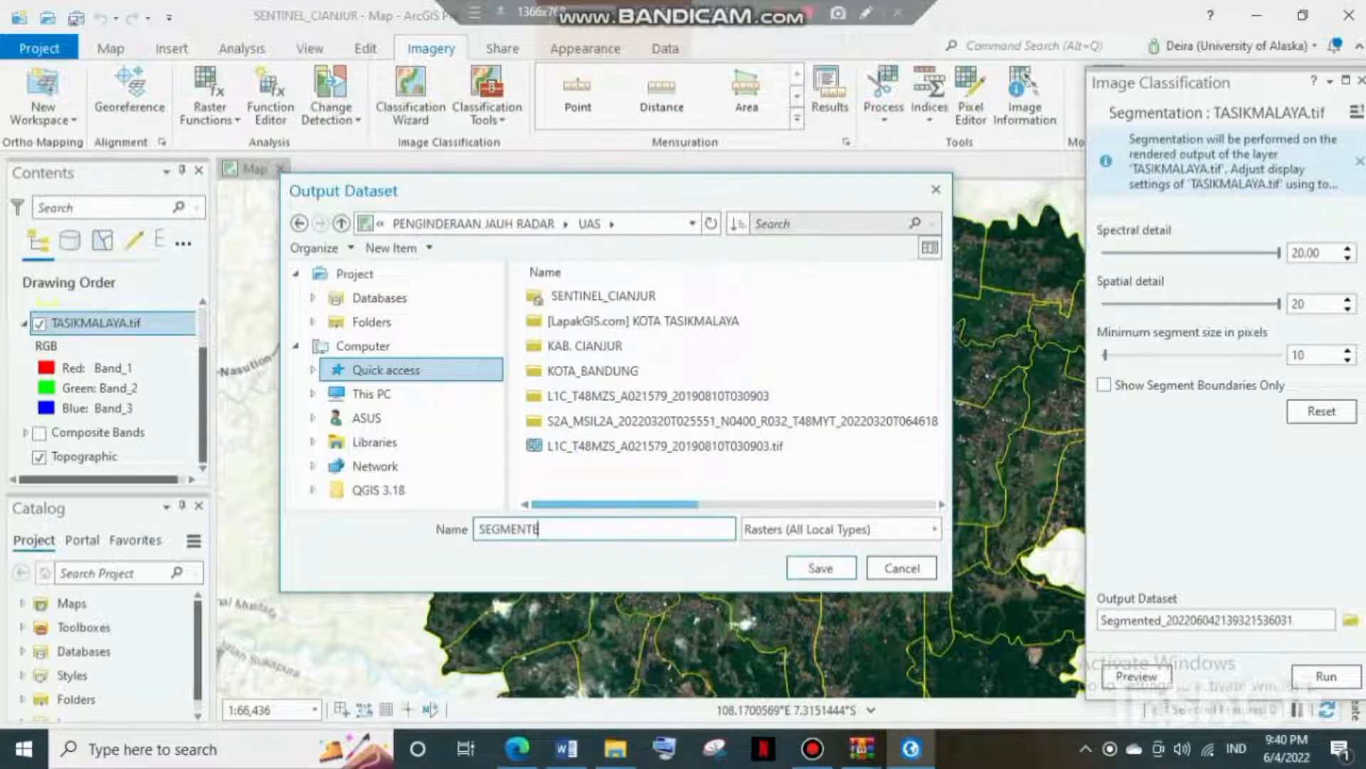
{"action": "type", "text": "D_TASIKMALAYA"}
{"action": "key", "text": "Return"}
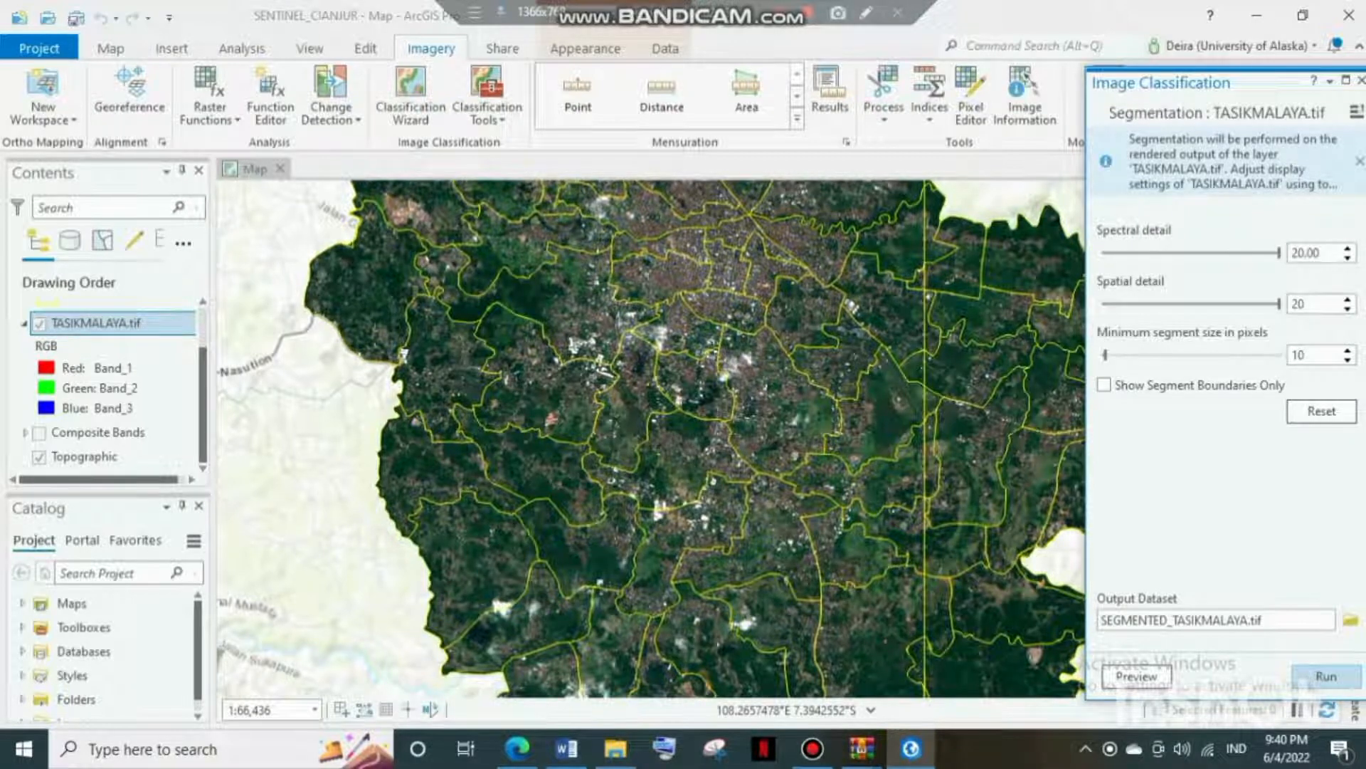
{"action": "left_click", "coordinate": [1325, 676]}
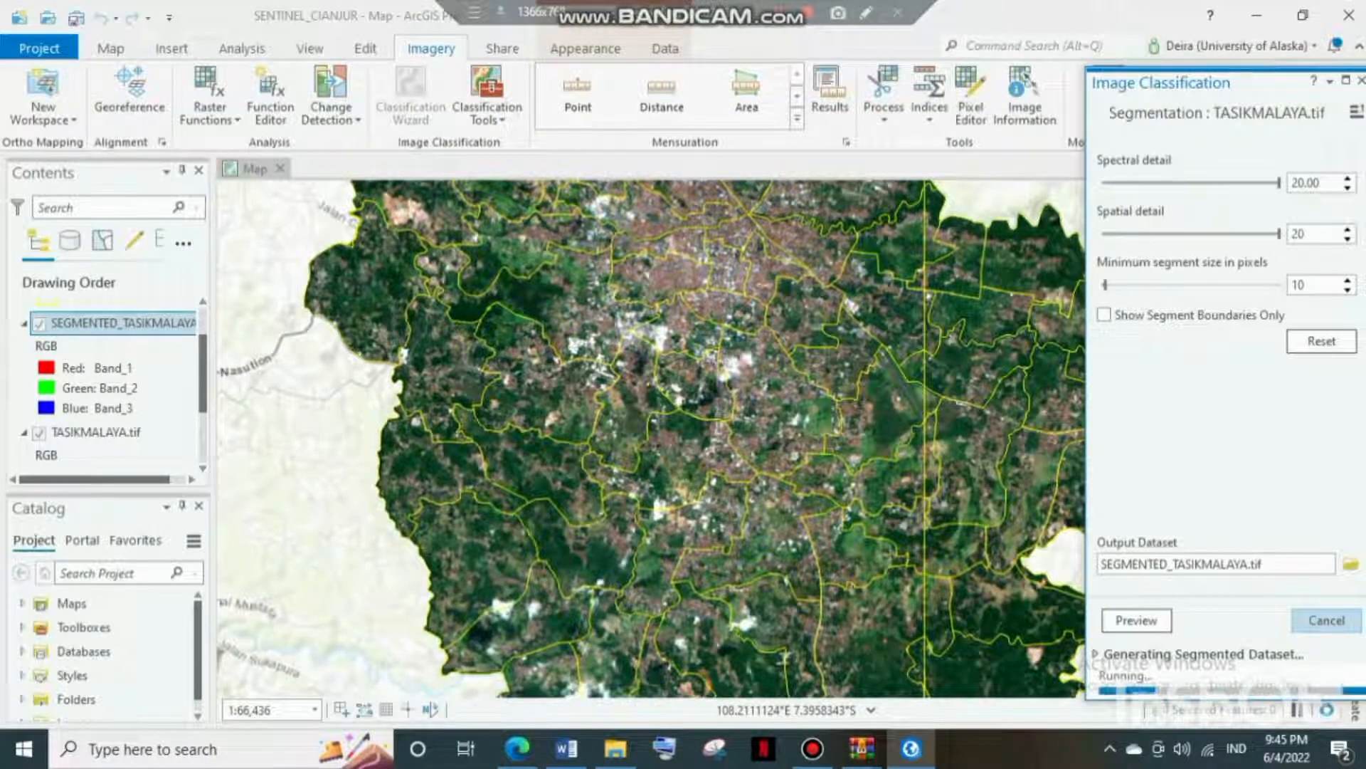
Close the segmentation settings, inspect the segmented image and hide the SEGMENTED_TASIKMALAYA layer
{"action": "left_click", "coordinate": [1361, 80]}
{"action": "scroll", "coordinate": [873, 277], "scroll_direction": "up", "scroll_amount": 2}
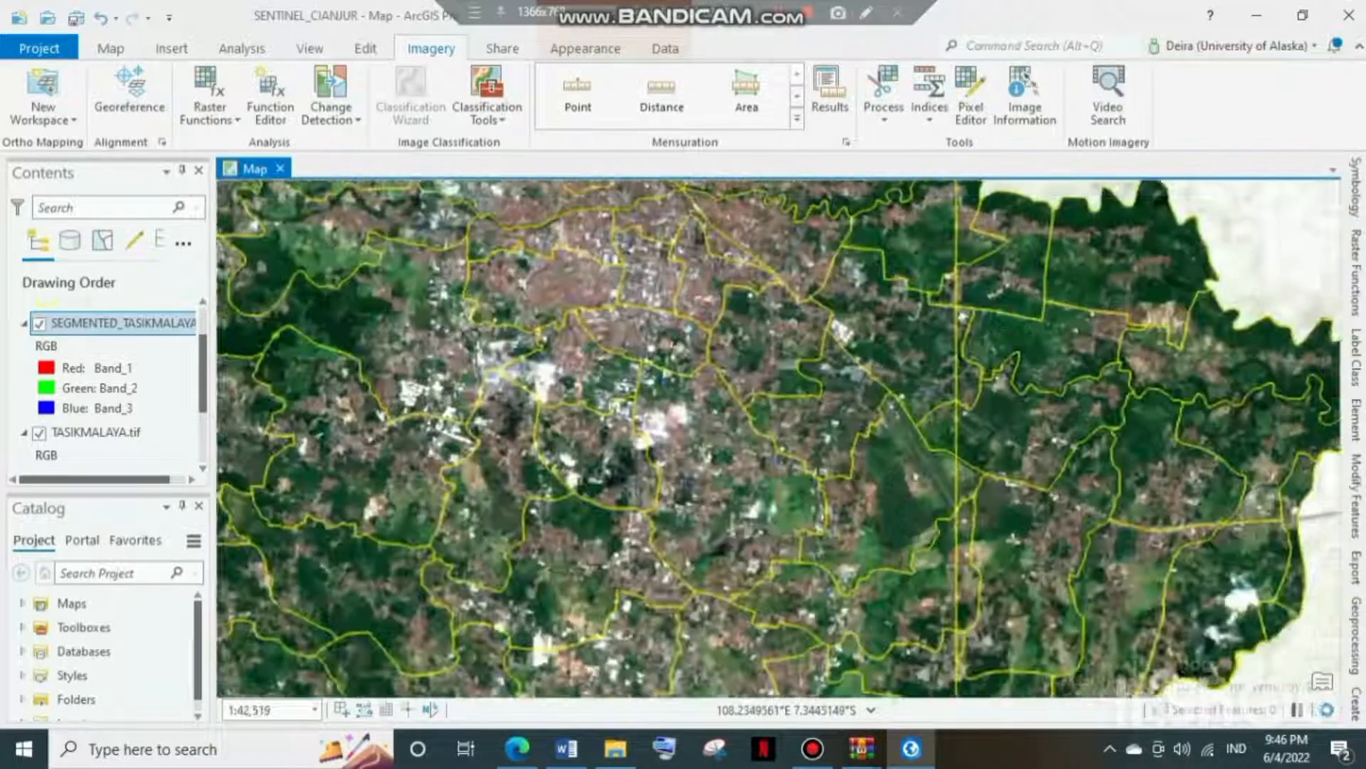
{"action": "left_click_drag", "start_coordinate": [854, 672], "coordinate": [750, 193]}
{"action": "left_click", "coordinate": [40, 324]}
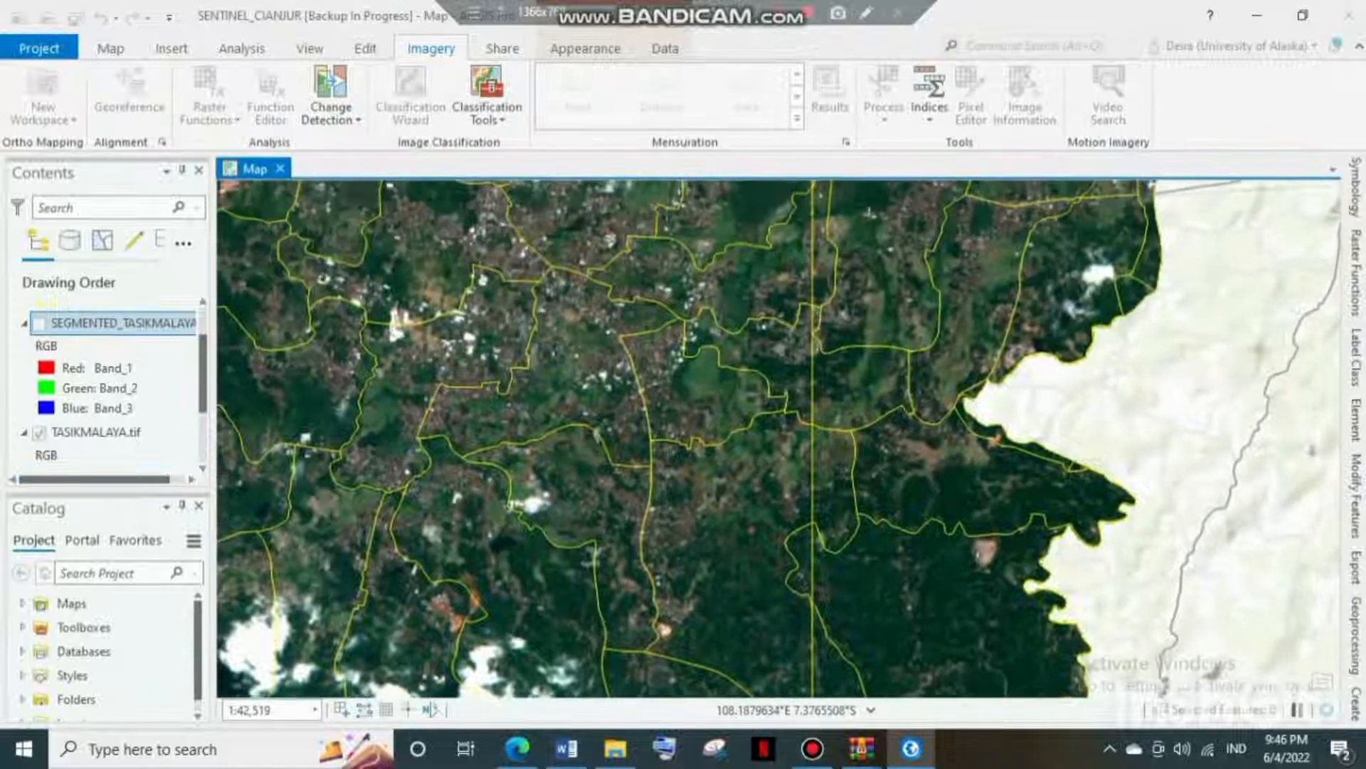
Open the Training Samples Manager and add a dark green class named Hutan to the new schema
{"action": "left_click", "coordinate": [487, 112]}
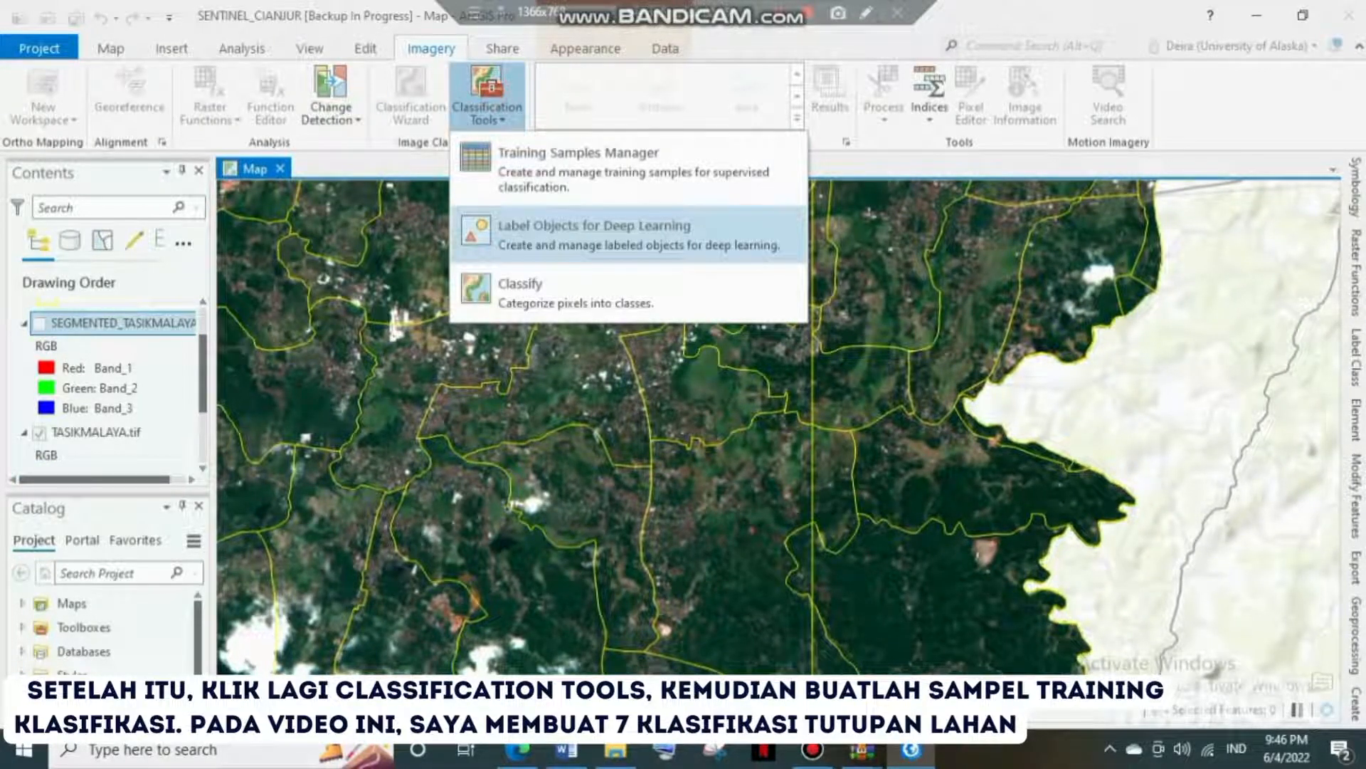
{"action": "left_click", "coordinate": [578, 152]}
{"action": "right_click", "coordinate": [1139, 204]}
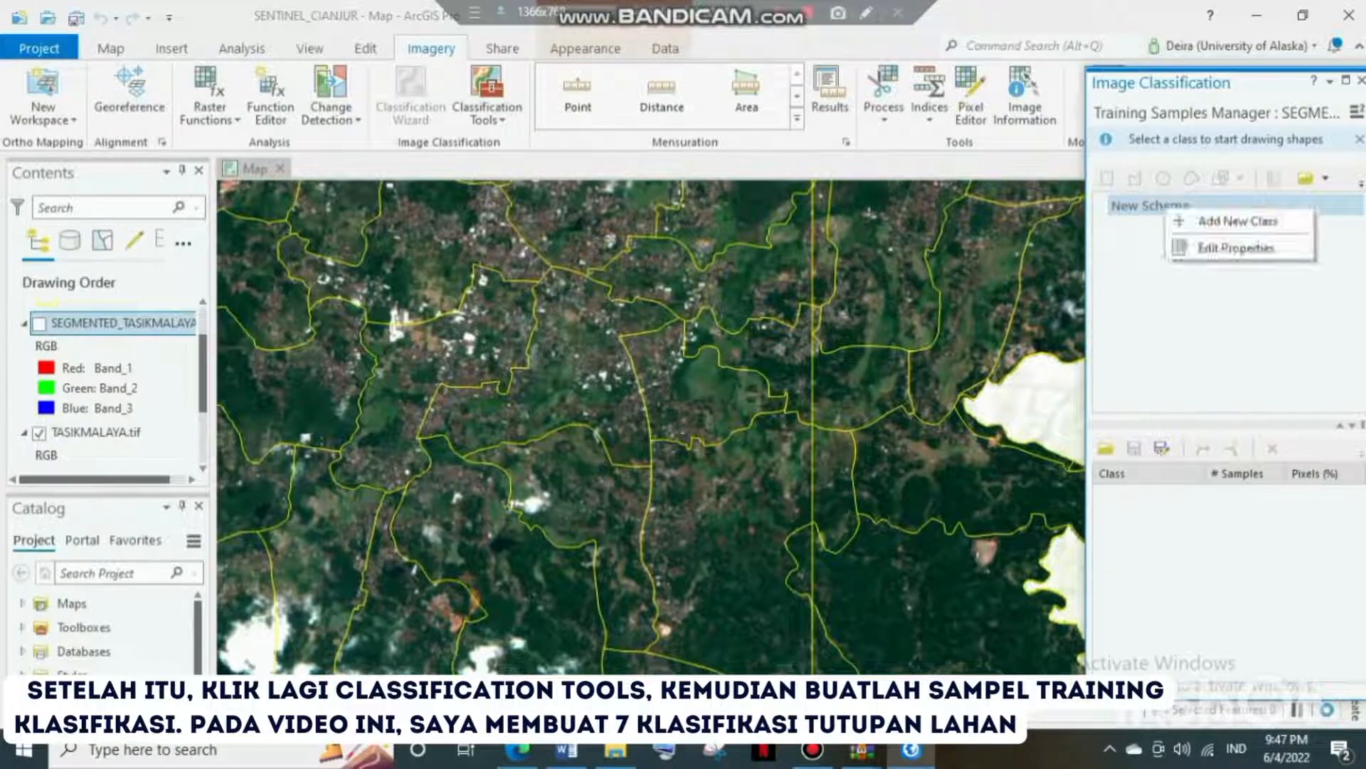
{"action": "left_click", "coordinate": [1210, 220]}
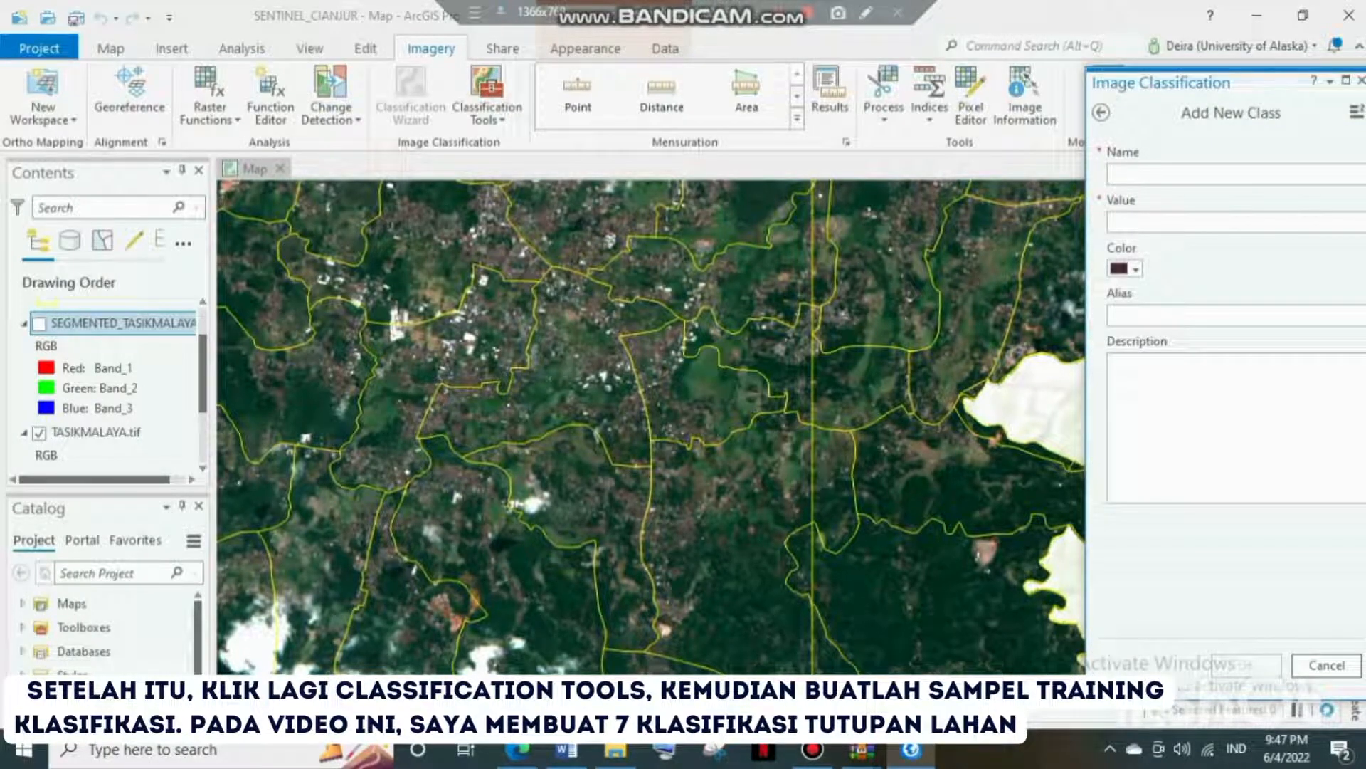
{"action": "left_click", "coordinate": [1130, 268]}
{"action": "left_click", "coordinate": [1236, 314]}
{"action": "left_click", "coordinate": [1245, 664]}
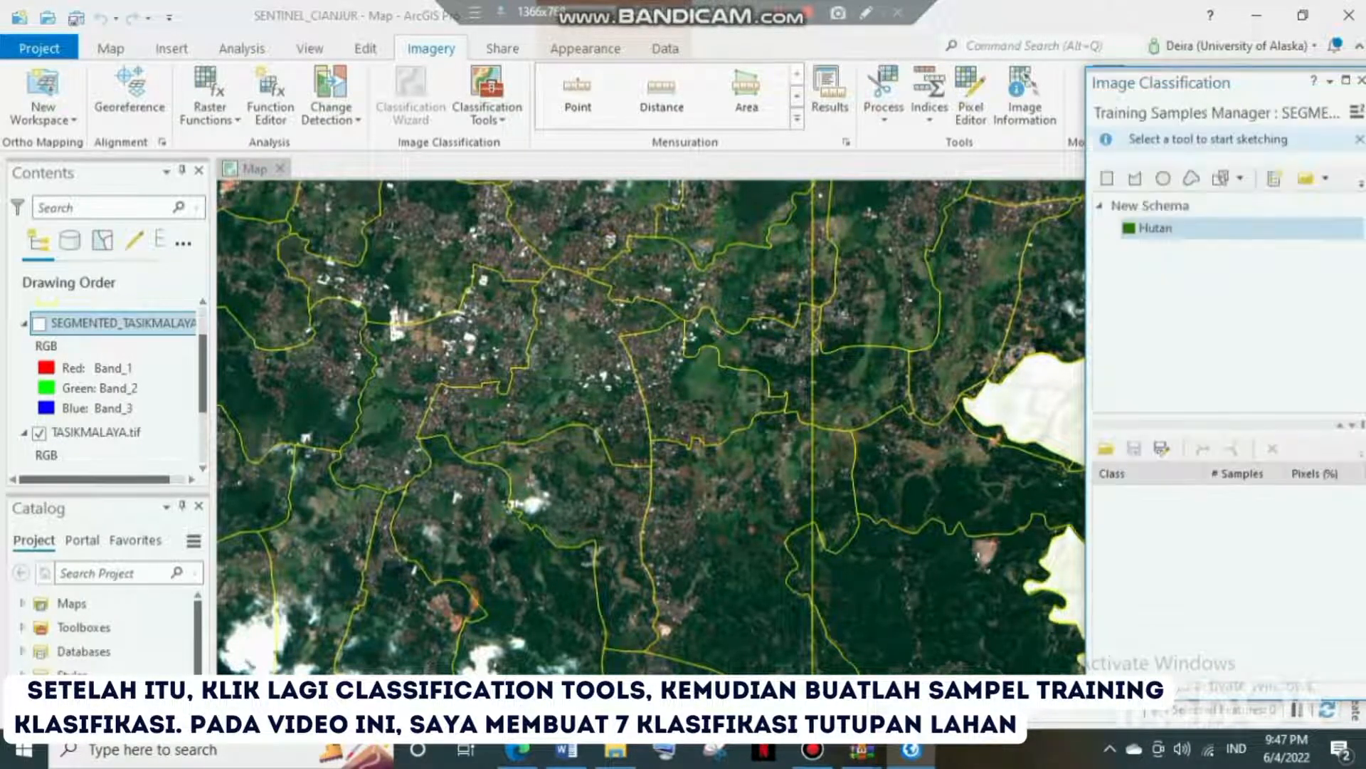
Add a light orange class named Permukiman with value 2 to the schema
{"action": "right_click", "coordinate": [1175, 204]}
{"action": "left_click", "coordinate": [1246, 210]}
{"action": "type", "text": "Permukiman"}
{"action": "left_click", "coordinate": [1130, 268]}
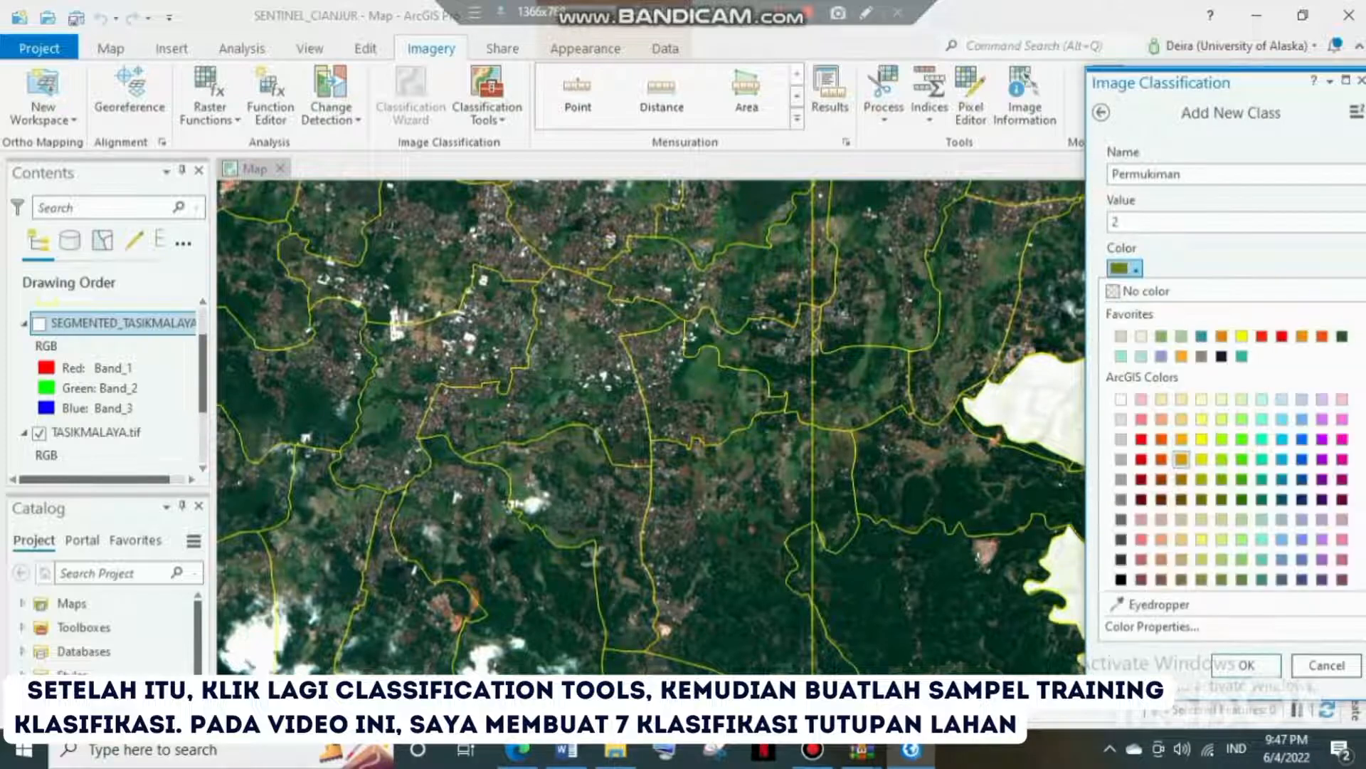
{"action": "left_click", "coordinate": [1181, 459]}
{"action": "left_click", "coordinate": [1246, 664]}
Add a bright green class named Kebun dan Ladang to the schema
{"action": "scroll", "coordinate": [651, 427], "scroll_direction": "up", "scroll_amount": 2}
{"action": "right_click", "coordinate": [1176, 204]}
{"action": "left_click", "coordinate": [1247, 209]}
{"action": "type", "text": "Kebun dan Ladang"}
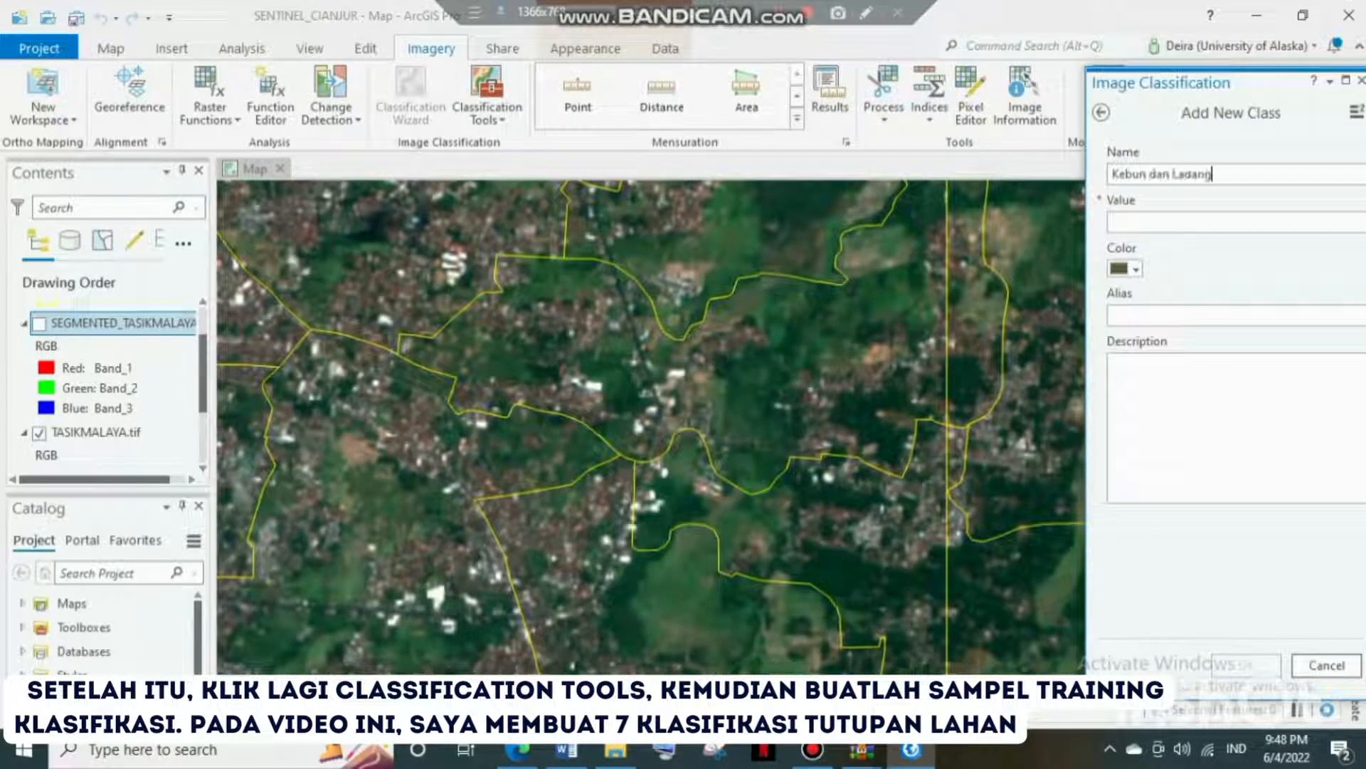
{"action": "left_click", "coordinate": [1130, 268]}
{"action": "left_click", "coordinate": [1221, 398]}
{"action": "left_click", "coordinate": [1245, 665]}
Digitize four polygon training samples for the Permukiman class over the dense built-up areas of the city centre
{"action": "scroll", "coordinate": [651, 427], "scroll_direction": "down", "scroll_amount": 3}
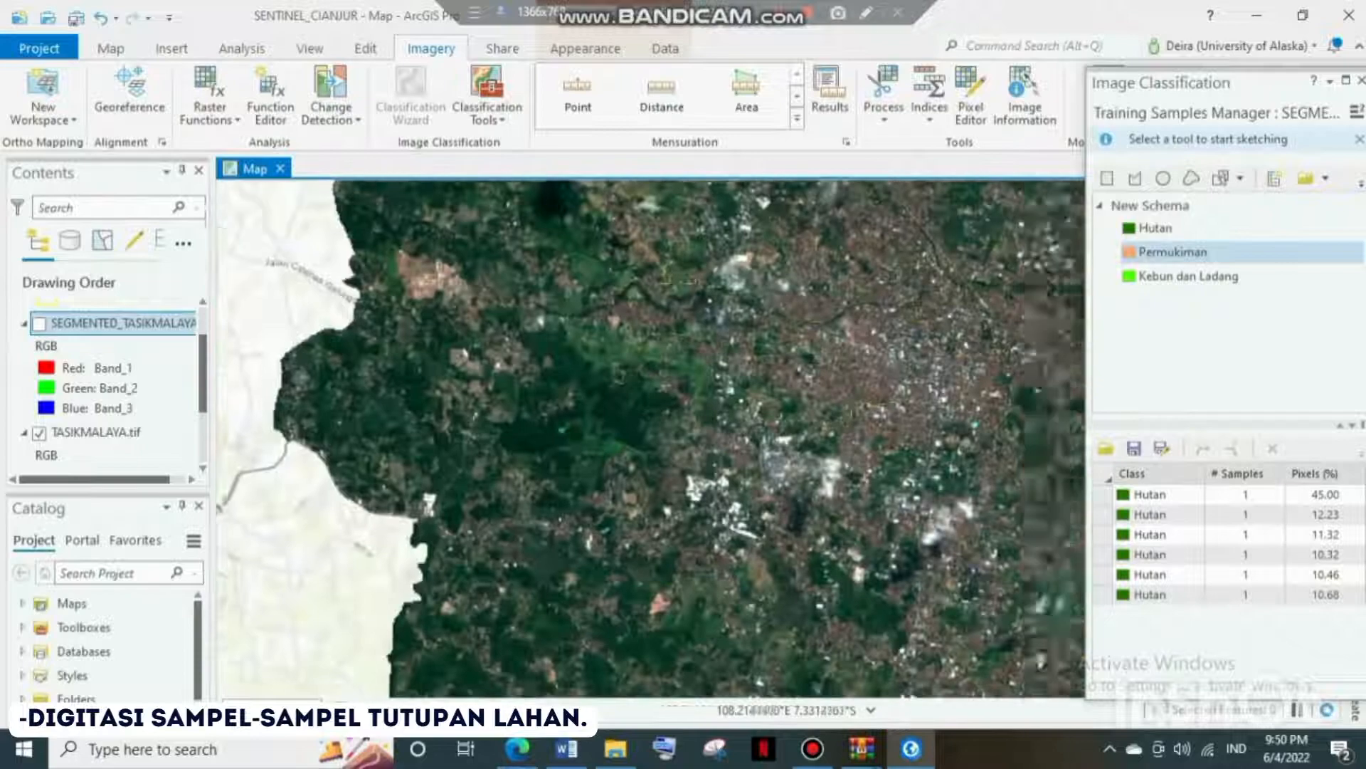
{"action": "left_click_drag", "start_coordinate": [520, 430], "coordinate": [551, 471]}
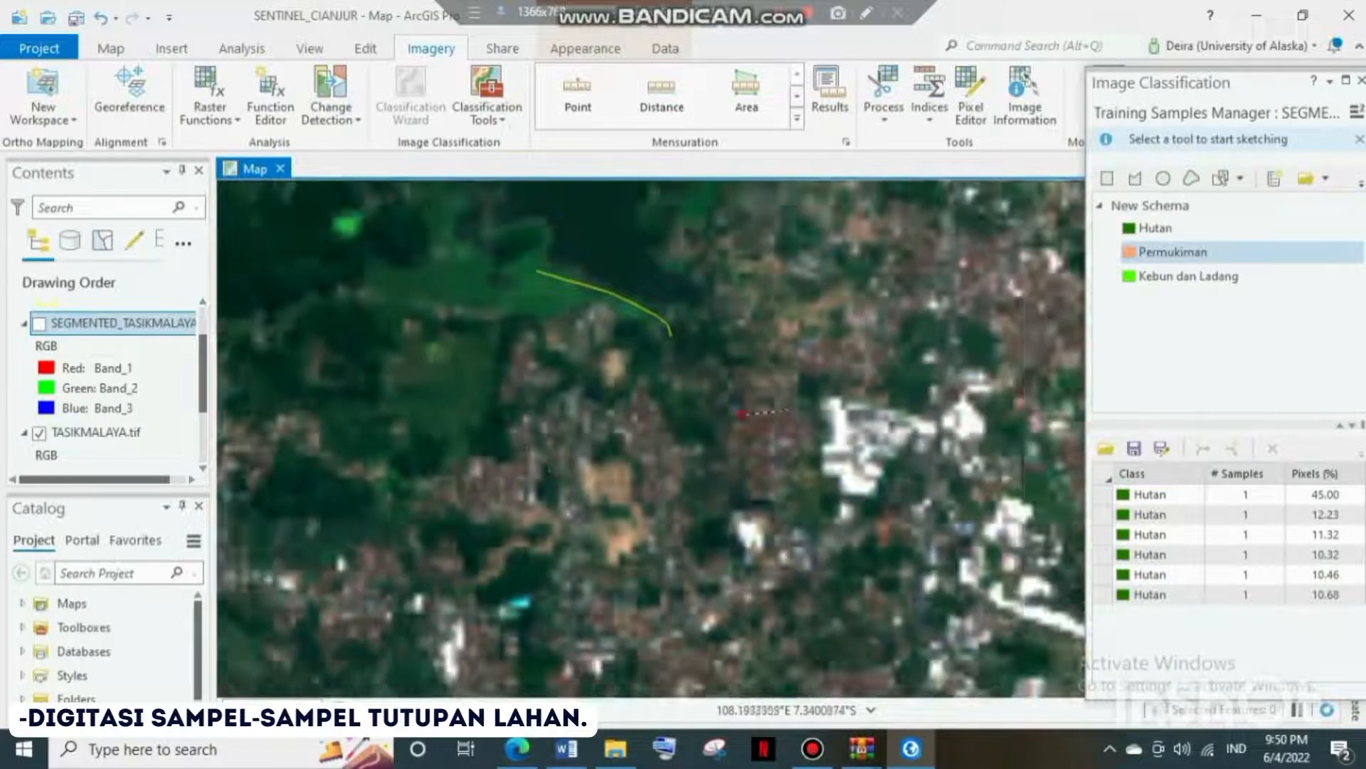
{"action": "scroll", "coordinate": [786, 410], "scroll_direction": "down", "scroll_amount": 5}
{"action": "scroll", "coordinate": [853, 411], "scroll_direction": "up", "scroll_amount": 2}
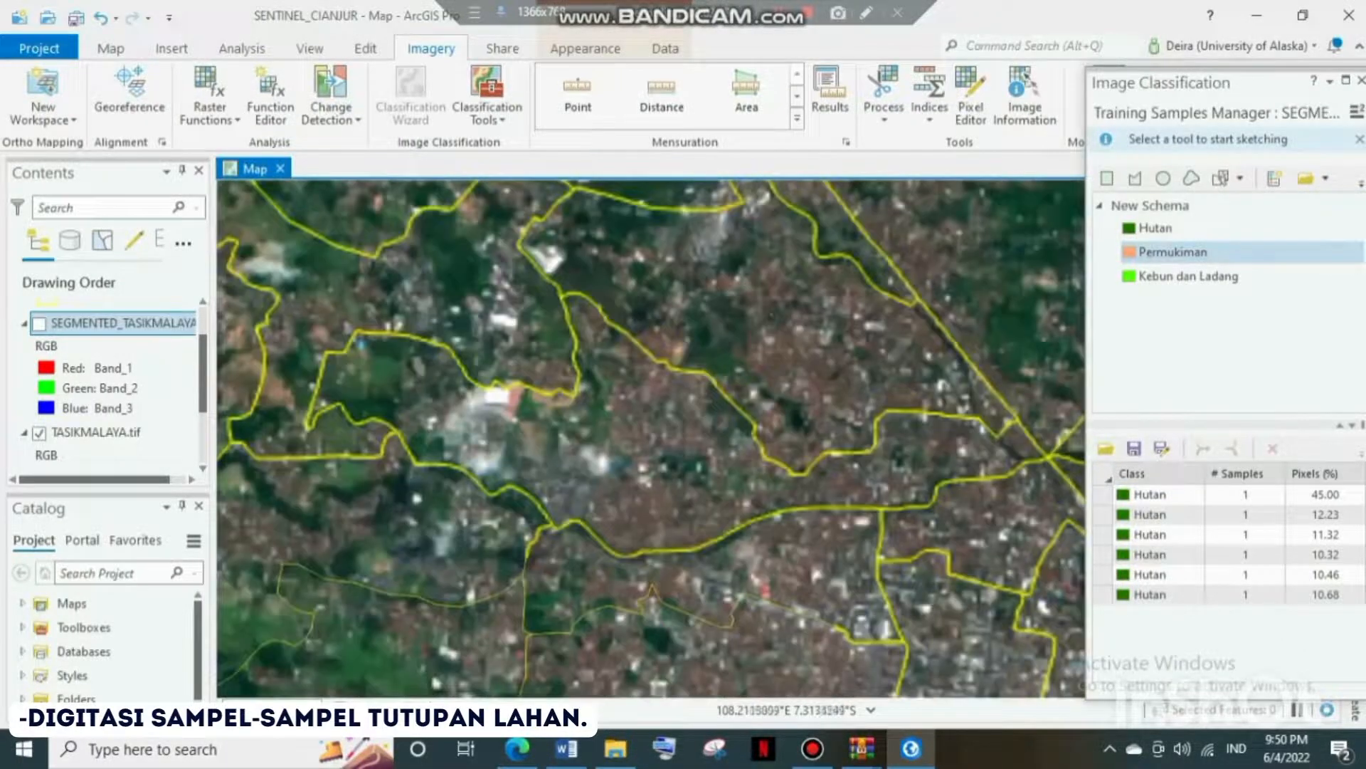
{"action": "scroll", "coordinate": [651, 427], "scroll_direction": "up", "scroll_amount": 3}
{"action": "scroll", "coordinate": [651, 427], "scroll_direction": "down", "scroll_amount": 2}
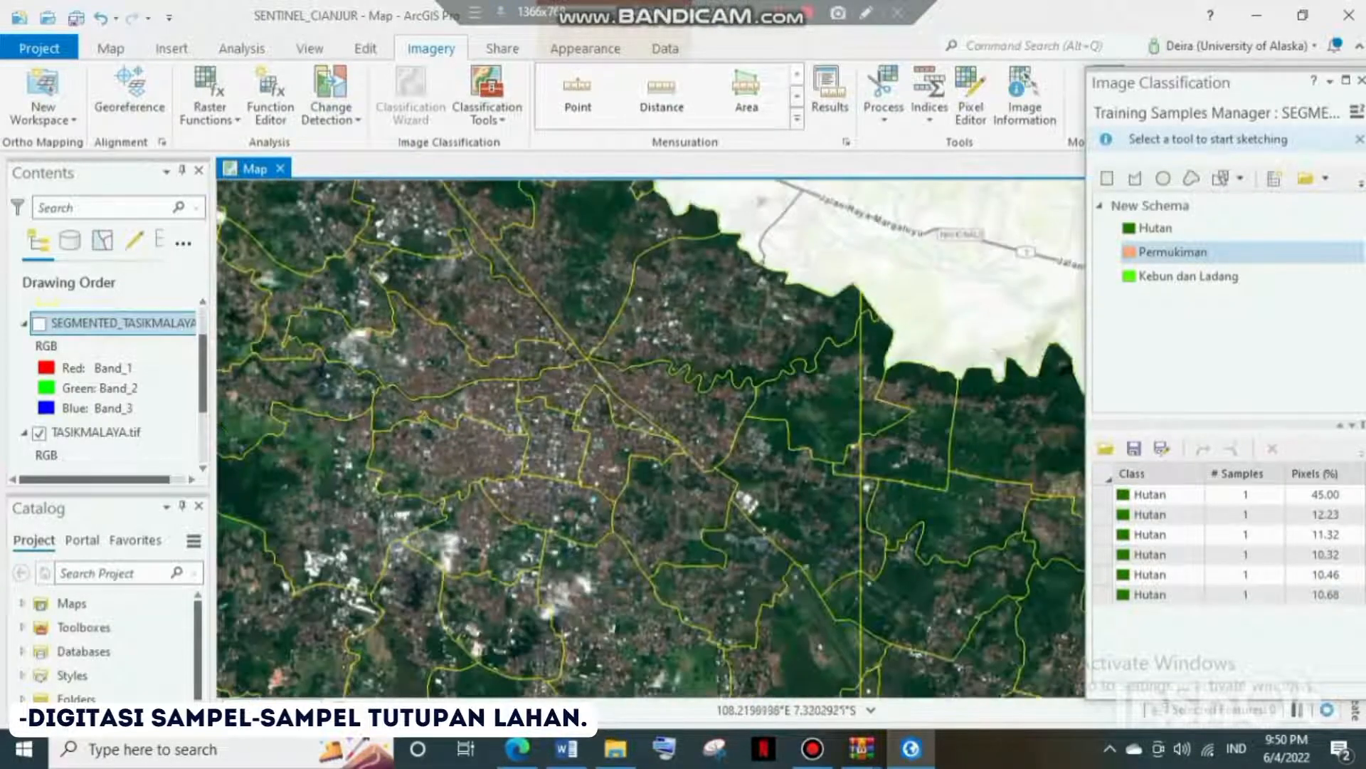
{"action": "left_click", "coordinate": [1135, 178]}
{"action": "scroll", "coordinate": [620, 250], "scroll_direction": "up", "scroll_amount": 3}
{"action": "double_click", "coordinate": [621, 251]}
{"action": "left_click", "coordinate": [626, 626]}
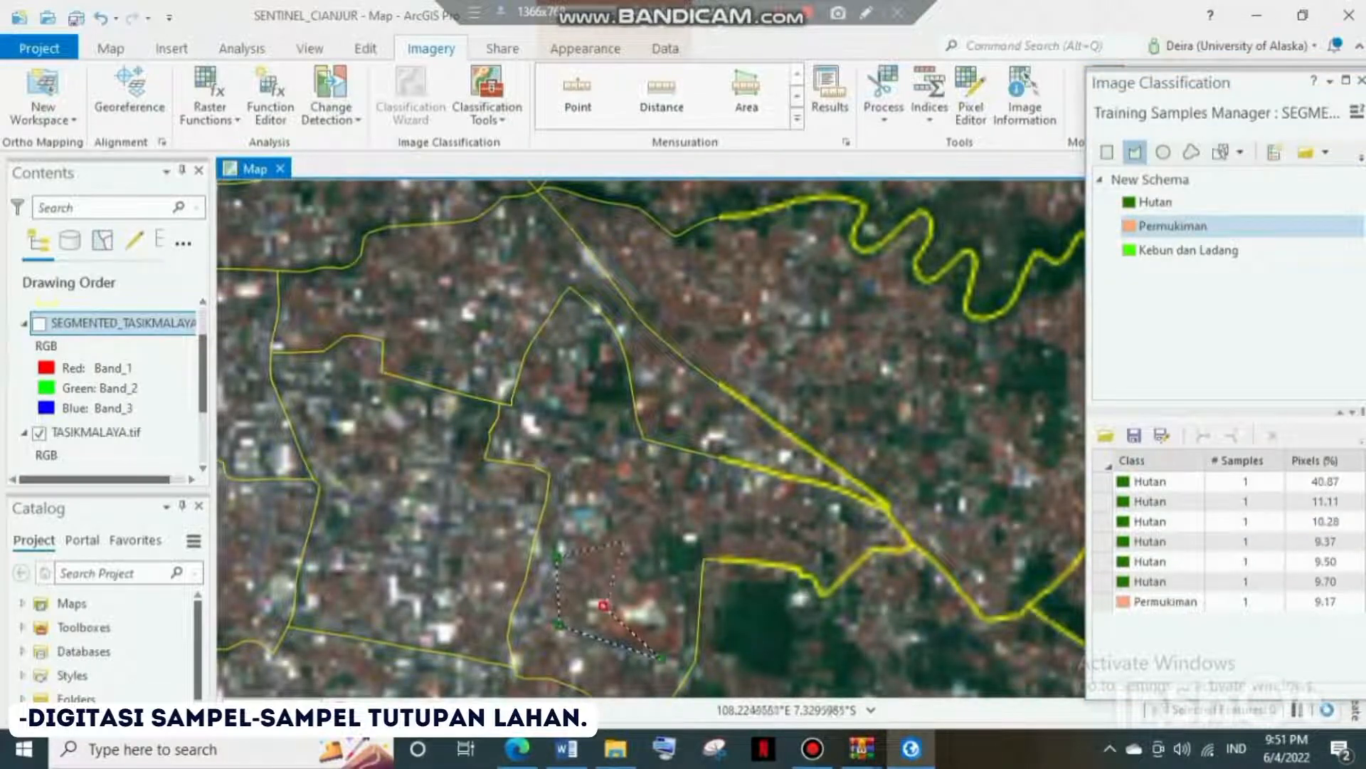
{"action": "double_click", "coordinate": [630, 628]}
{"action": "left_click", "coordinate": [695, 502]}
{"action": "double_click", "coordinate": [694, 503]}
{"action": "scroll", "coordinate": [651, 427], "scroll_direction": "up", "scroll_amount": 3}
{"action": "left_click", "coordinate": [635, 392]}
{"action": "left_click", "coordinate": [722, 531]}
{"action": "double_click", "coordinate": [765, 495]}
Digitize two more Permukiman sample polygons over the reddish-brown settlement areas beside the village boundaries
{"action": "scroll", "coordinate": [651, 427], "scroll_direction": "down", "scroll_amount": 3}
{"action": "scroll", "coordinate": [652, 427], "scroll_direction": "up", "scroll_amount": 3}
{"action": "left_click", "coordinate": [443, 491]}
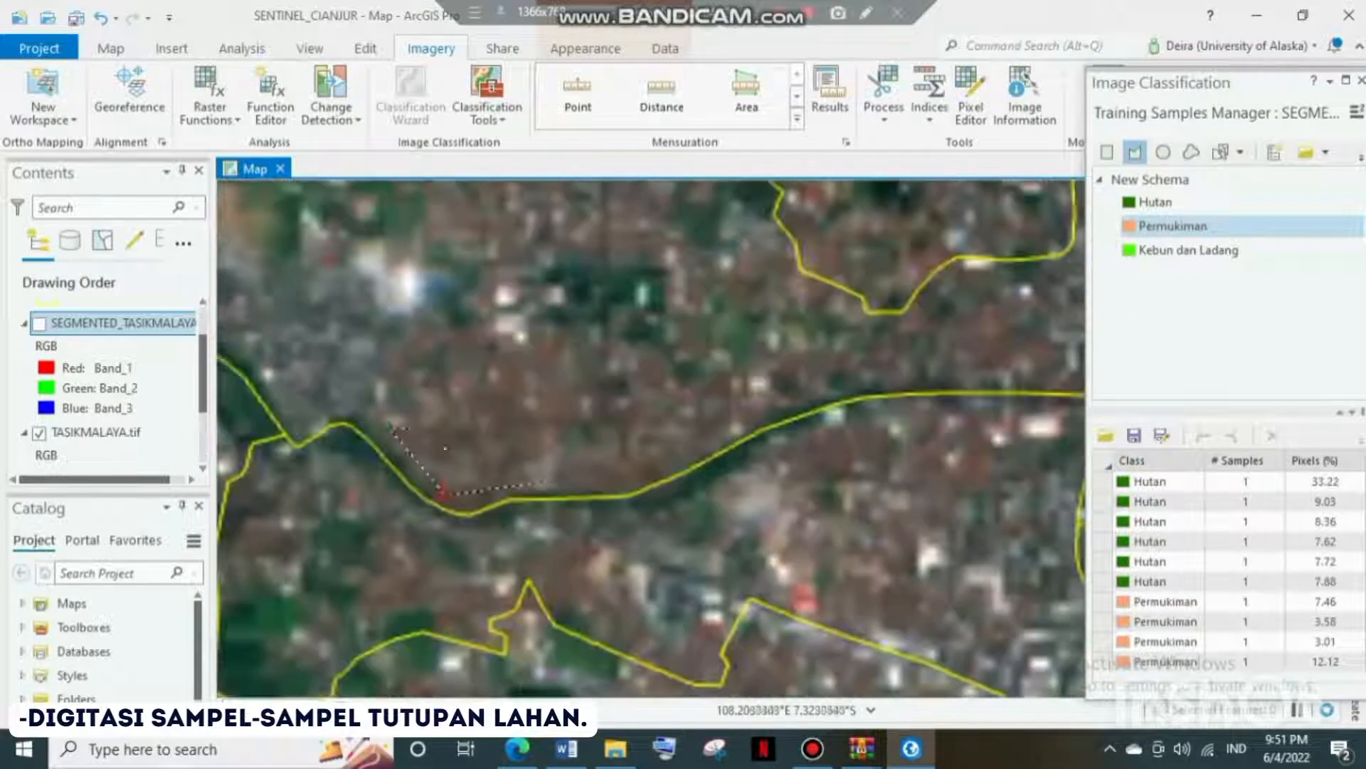
{"action": "double_click", "coordinate": [734, 395]}
{"action": "scroll", "coordinate": [651, 427], "scroll_direction": "down", "scroll_amount": 4}
{"action": "scroll", "coordinate": [651, 427], "scroll_direction": "up", "scroll_amount": 4}
{"action": "left_click", "coordinate": [524, 337]}
{"action": "double_click", "coordinate": [711, 412]}
{"action": "scroll", "coordinate": [640, 285], "scroll_direction": "down", "scroll_amount": 3}
{"action": "scroll", "coordinate": [640, 285], "scroll_direction": "up", "scroll_amount": 1}
Select the Kebun dan Ladang class and temporarily show the segmented layer to compare its vegetation areas with the natural-colour image
{"action": "left_click", "coordinate": [1188, 250]}
{"action": "scroll", "coordinate": [113, 398], "scroll_direction": "up", "scroll_amount": 1}
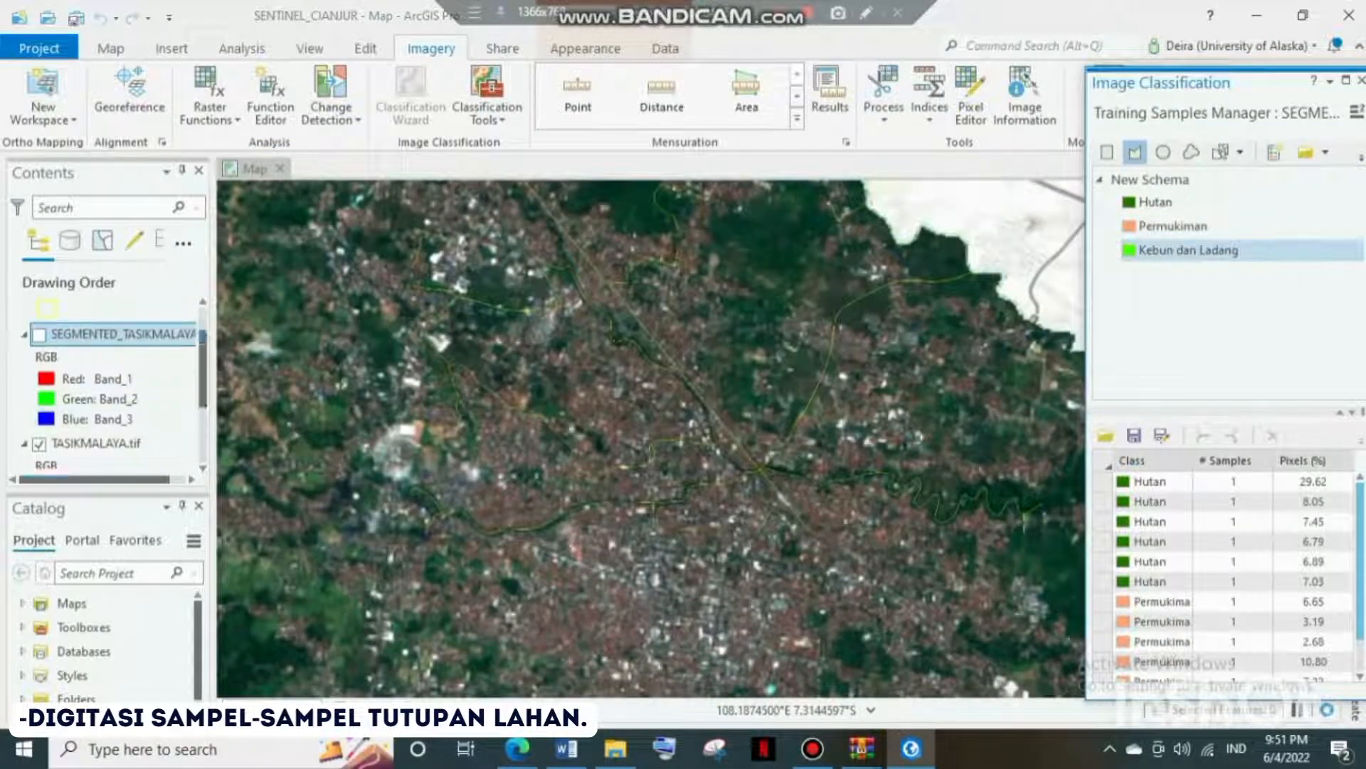
{"action": "left_click", "coordinate": [39, 335]}
{"action": "scroll", "coordinate": [651, 427], "scroll_direction": "down", "scroll_amount": 2}
{"action": "scroll", "coordinate": [712, 356], "scroll_direction": "up", "scroll_amount": 4}
{"action": "scroll", "coordinate": [114, 388], "scroll_direction": "down", "scroll_amount": 3}
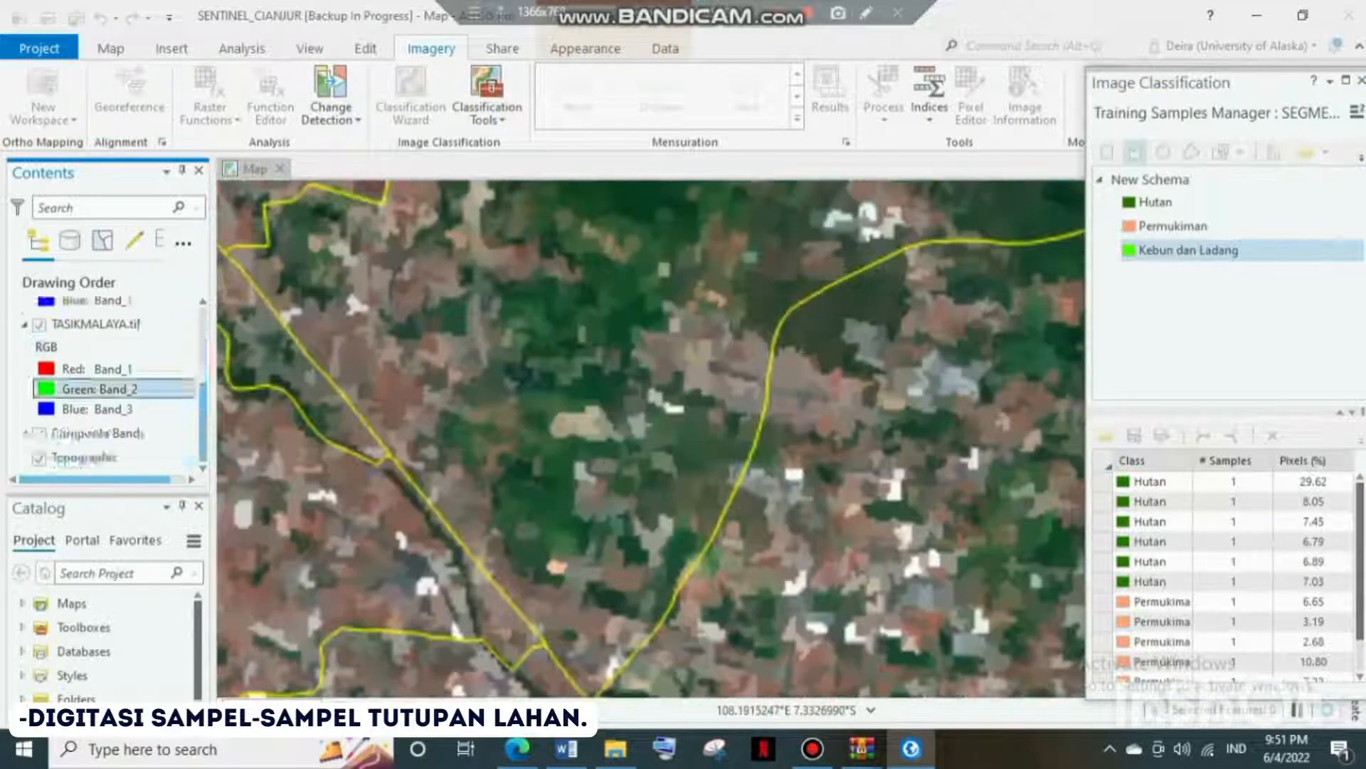
{"action": "scroll", "coordinate": [114, 387], "scroll_direction": "up", "scroll_amount": 4}
{"action": "scroll", "coordinate": [711, 356], "scroll_direction": "down", "scroll_amount": 2}
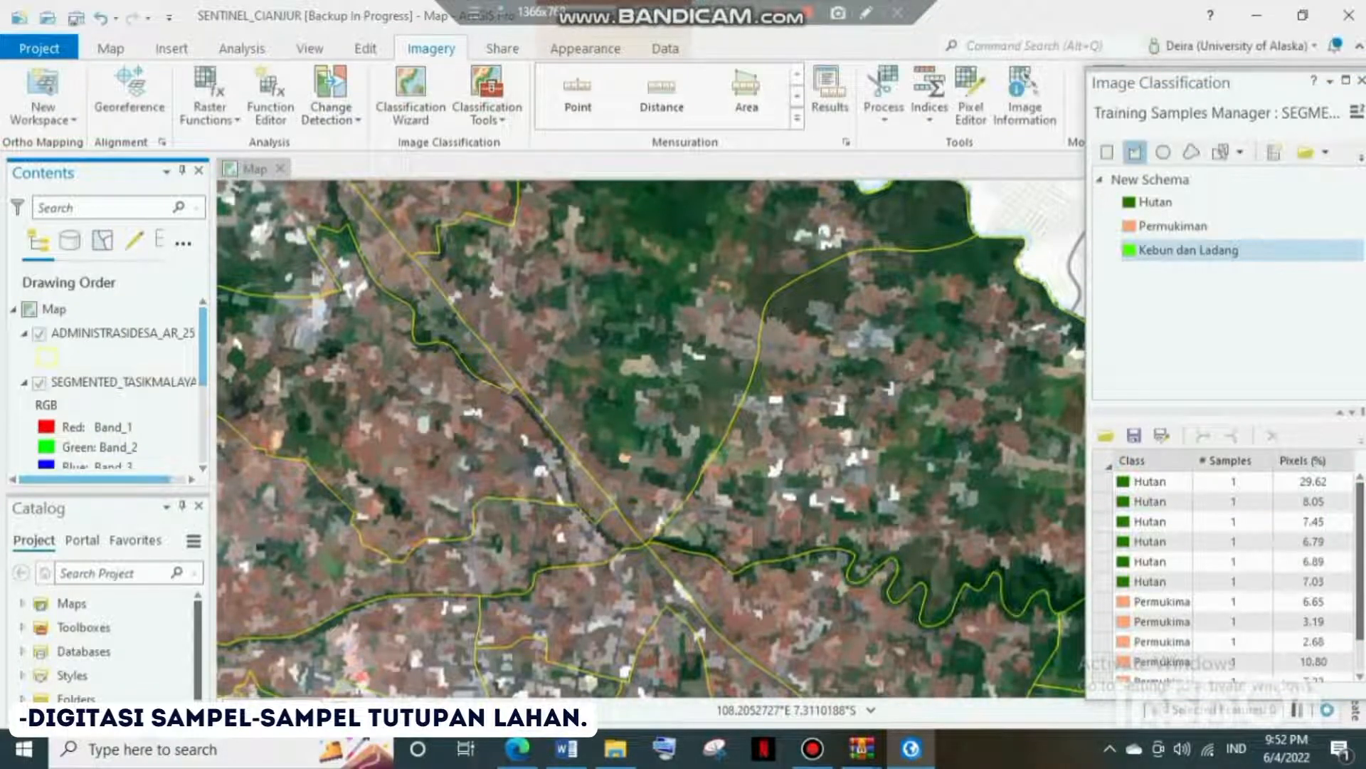
{"action": "scroll", "coordinate": [854, 235], "scroll_direction": "up", "scroll_amount": 4}
{"action": "left_click", "coordinate": [47, 357]}
{"action": "left_click", "coordinate": [39, 382]}
{"action": "scroll", "coordinate": [712, 374], "scroll_direction": "down", "scroll_amount": 2}
{"action": "scroll", "coordinate": [761, 356], "scroll_direction": "up", "scroll_amount": 2}
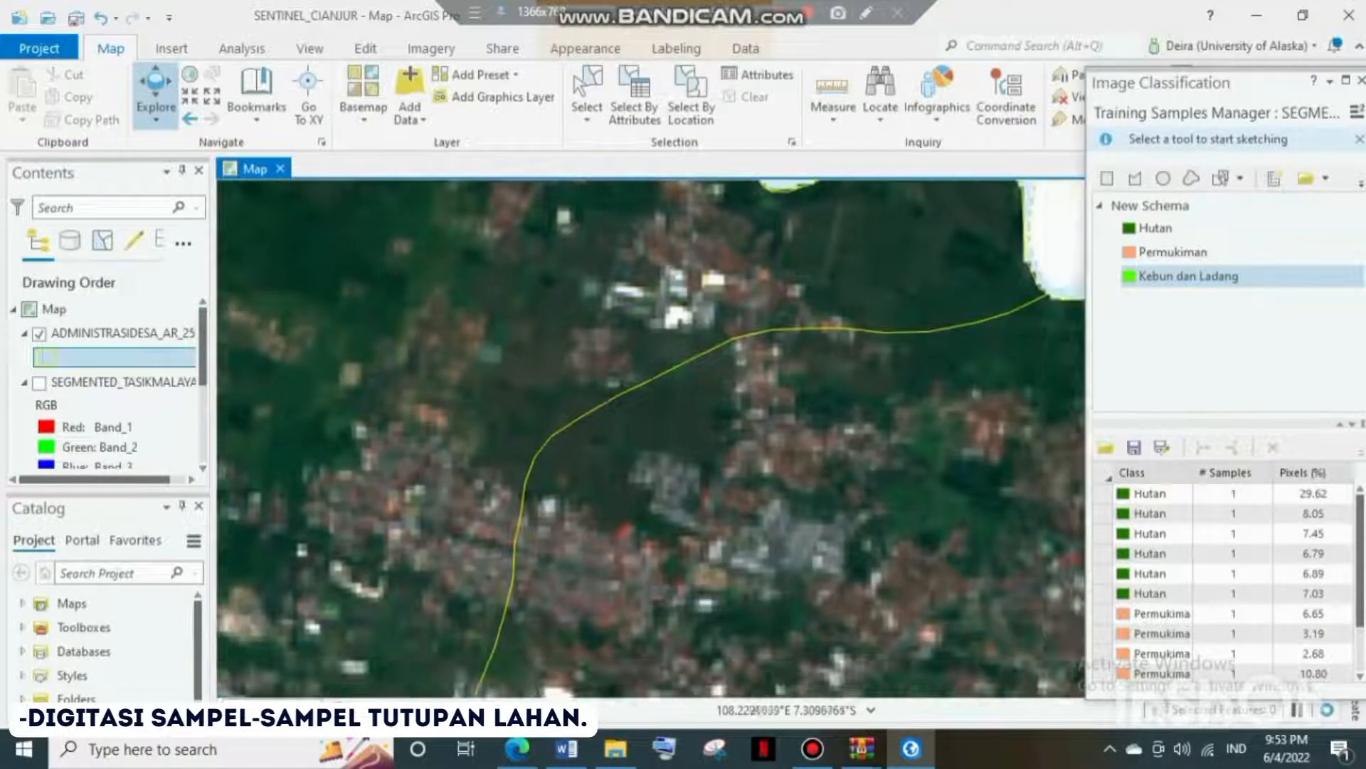
With the TASIKMALAYA.tif layer selected, digitize a six-sided Kebun dan Ladang sample polygon over the field area along the curved village boundary
{"action": "scroll", "coordinate": [106, 395], "scroll_direction": "down", "scroll_amount": 2}
{"action": "left_click", "coordinate": [96, 395]}
{"action": "left_click", "coordinate": [1135, 178]}
{"action": "left_click", "coordinate": [489, 372]}
{"action": "left_click", "coordinate": [485, 471]}
{"action": "left_click", "coordinate": [633, 517]}
{"action": "left_click", "coordinate": [725, 443]}
{"action": "left_click", "coordinate": [703, 390]}
{"action": "double_click", "coordinate": [620, 394]}
{"action": "scroll", "coordinate": [875, 334], "scroll_direction": "down", "scroll_amount": 2}
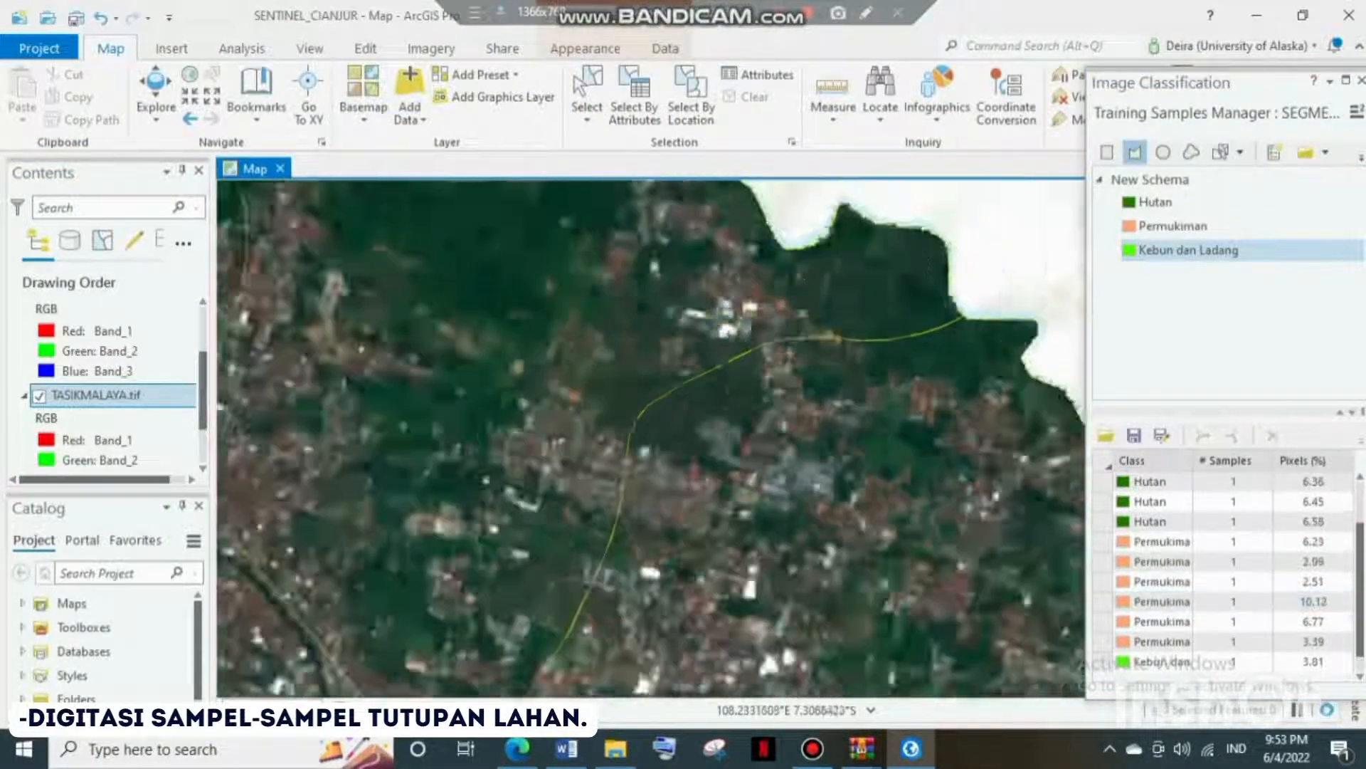
Digitize another Kebun dan Ladang sample polygon over a neighbouring vegetated area
{"action": "scroll", "coordinate": [627, 628], "scroll_direction": "up", "scroll_amount": 2}
{"action": "left_click", "coordinate": [603, 451]}
{"action": "double_click", "coordinate": [673, 349]}
{"action": "scroll", "coordinate": [685, 437], "scroll_direction": "down", "scroll_amount": 3}
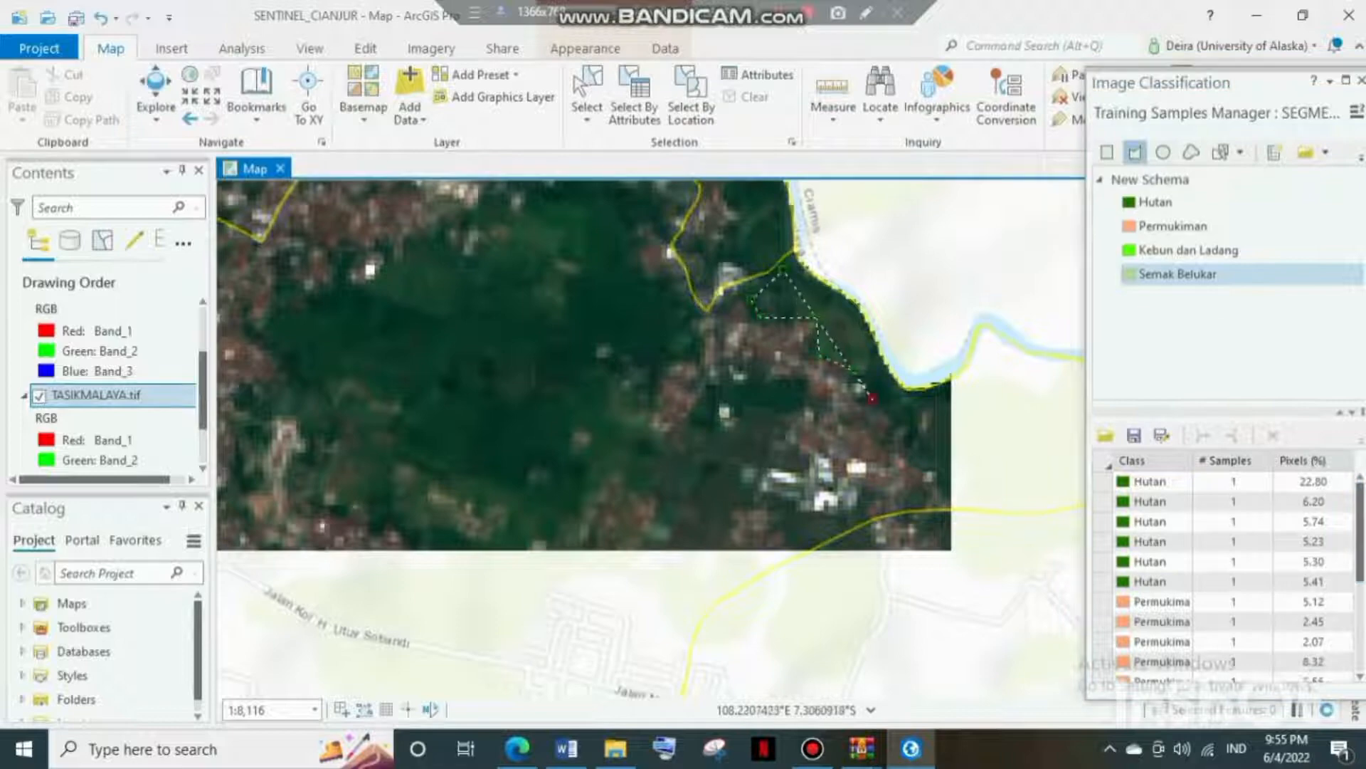
Digitize a Semak Belukar sample polygon over the dark green scrub patch just below the winding village boundary
{"action": "scroll", "coordinate": [651, 437], "scroll_direction": "down", "scroll_amount": 3}
{"action": "left_click", "coordinate": [156, 91]}
{"action": "mouse_move", "coordinate": [619, 463]}
{"action": "left_mouse_down"}
{"action": "mouse_move", "coordinate": [809, 588]}
{"action": "mouse_move", "coordinate": [829, 537]}
{"action": "left_mouse_up"}
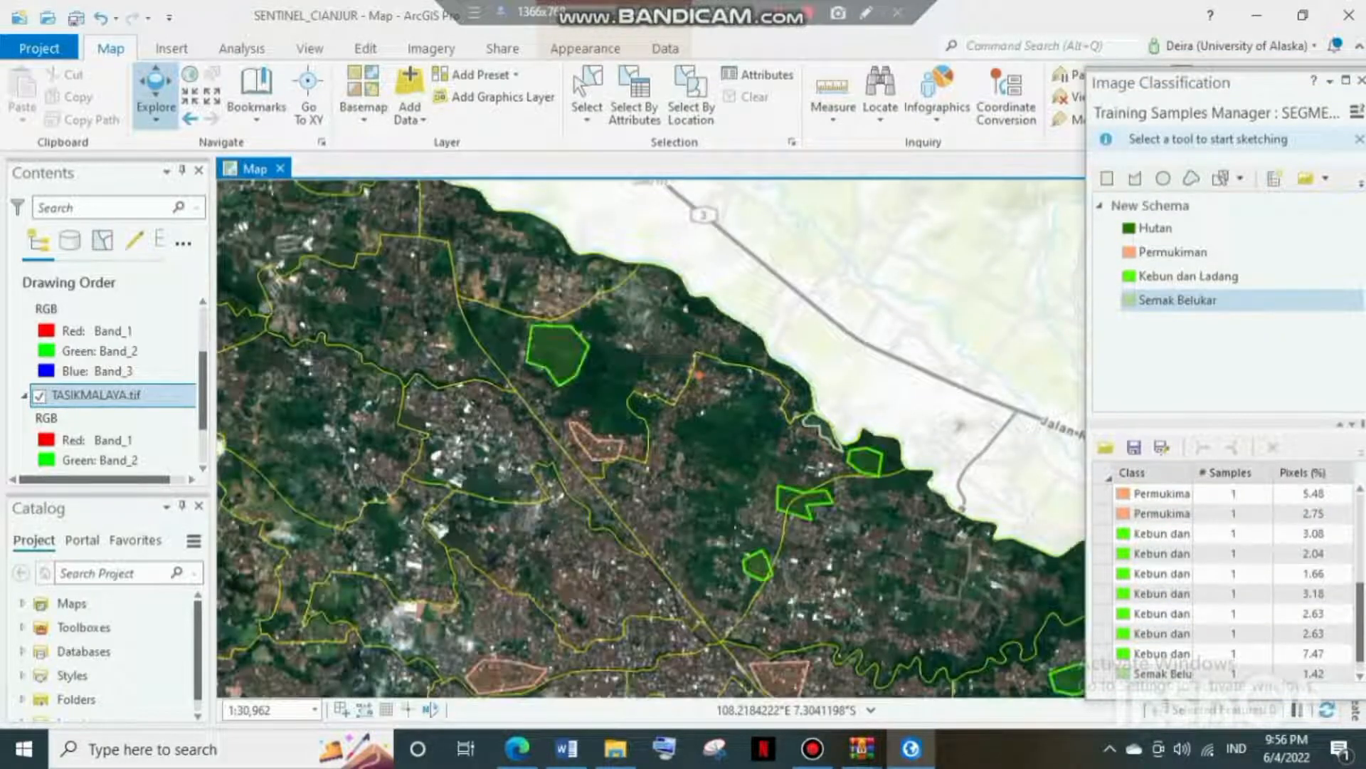
{"action": "left_click_drag", "start_coordinate": [342, 348], "coordinate": [626, 427]}
{"action": "scroll", "coordinate": [627, 427], "scroll_direction": "up", "scroll_amount": 6}
{"action": "left_click", "coordinate": [1135, 178]}
{"action": "left_click", "coordinate": [500, 483]}
{"action": "left_click", "coordinate": [535, 517]}
{"action": "left_click", "coordinate": [584, 543]}
{"action": "left_click", "coordinate": [640, 489]}
{"action": "left_click", "coordinate": [586, 449]}
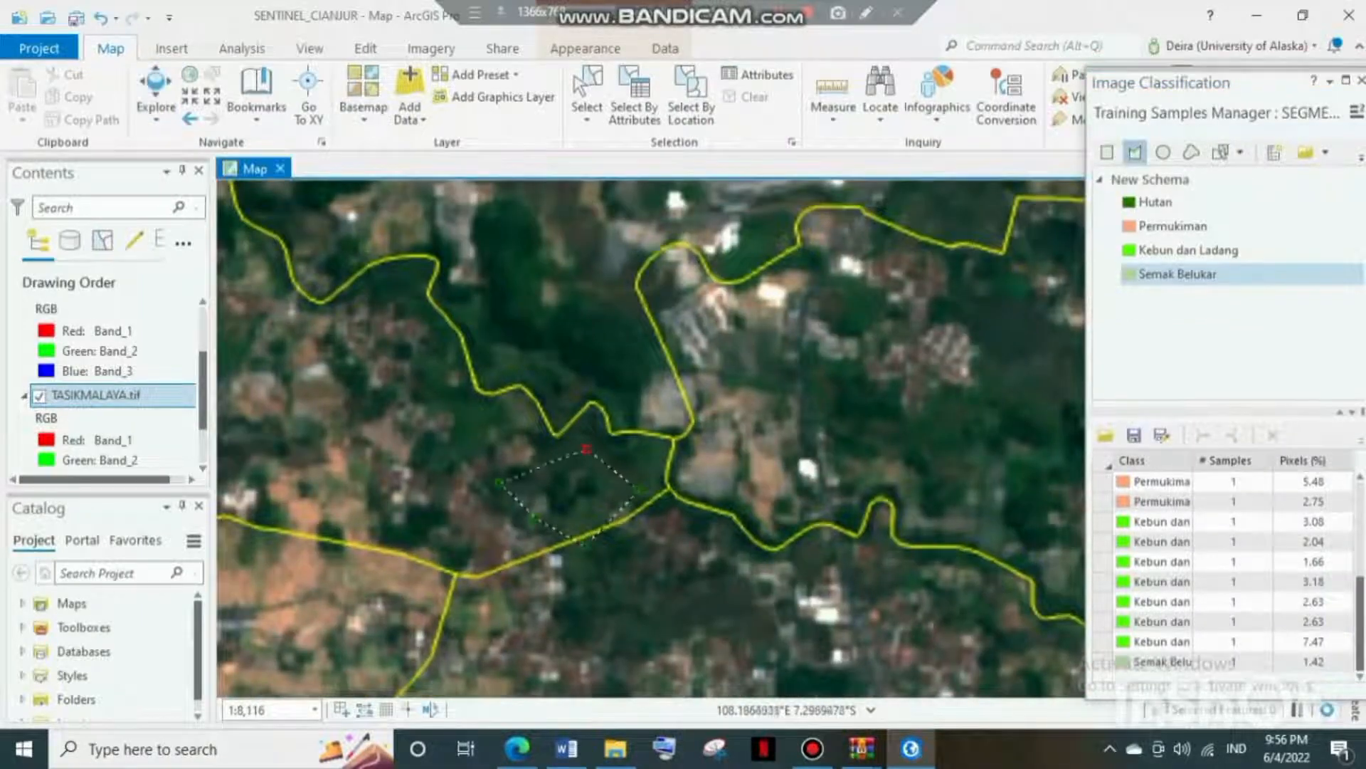
{"action": "double_click", "coordinate": [455, 468]}
Digitize another Semak Belukar sample polygon over an elongated scrub area near the city's built-up zone
{"action": "scroll", "coordinate": [626, 427], "scroll_direction": "down", "scroll_amount": 6}
{"action": "scroll", "coordinate": [783, 512], "scroll_direction": "up", "scroll_amount": 8}
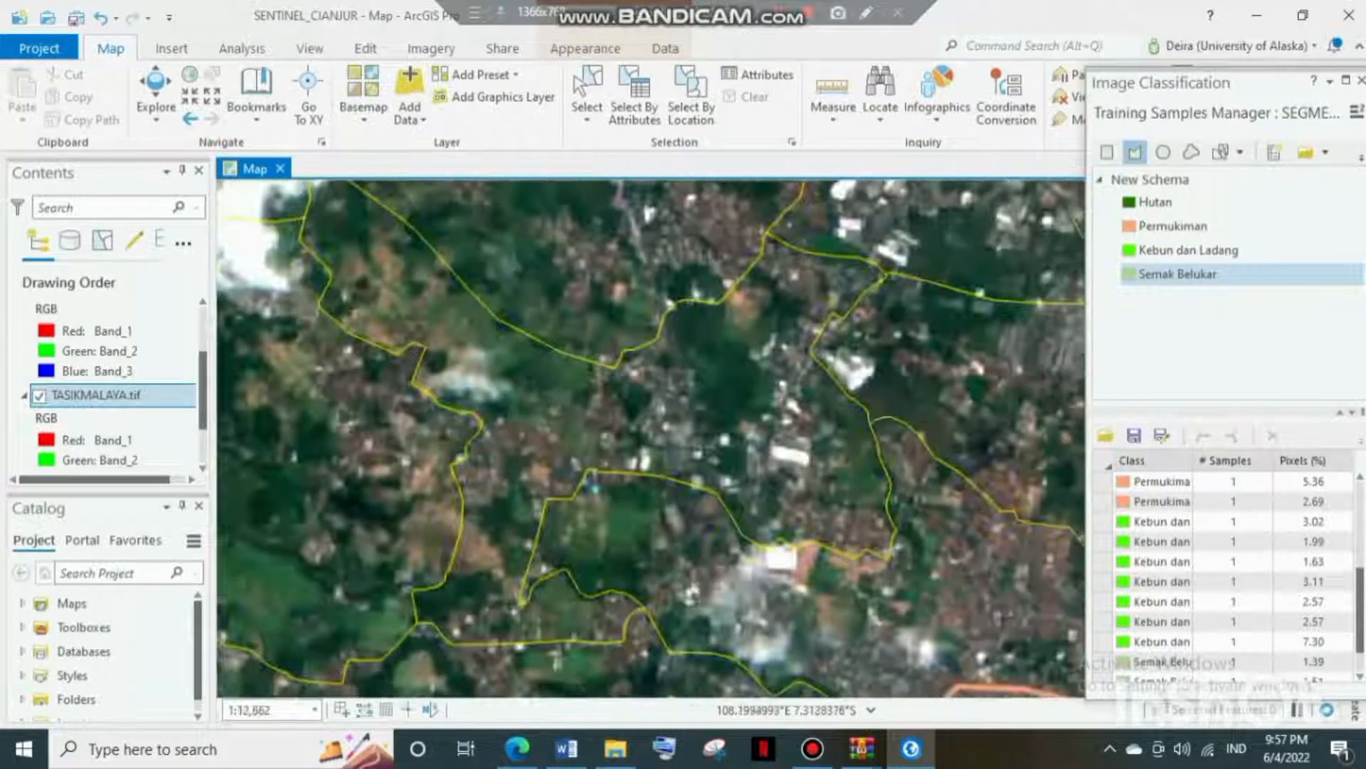
{"action": "left_click", "coordinate": [732, 307]}
{"action": "left_click", "coordinate": [737, 346]}
{"action": "left_click", "coordinate": [775, 366]}
{"action": "left_click", "coordinate": [787, 406]}
{"action": "left_click", "coordinate": [837, 501]}
{"action": "left_click", "coordinate": [809, 567]}
{"action": "left_click", "coordinate": [689, 571]}
{"action": "double_click", "coordinate": [712, 341]}
{"action": "scroll", "coordinate": [712, 340], "scroll_direction": "down", "scroll_amount": 6}
Add an orange class named Tanah Kosong with value 5 to New Schema
{"action": "left_click", "coordinate": [1151, 180]}
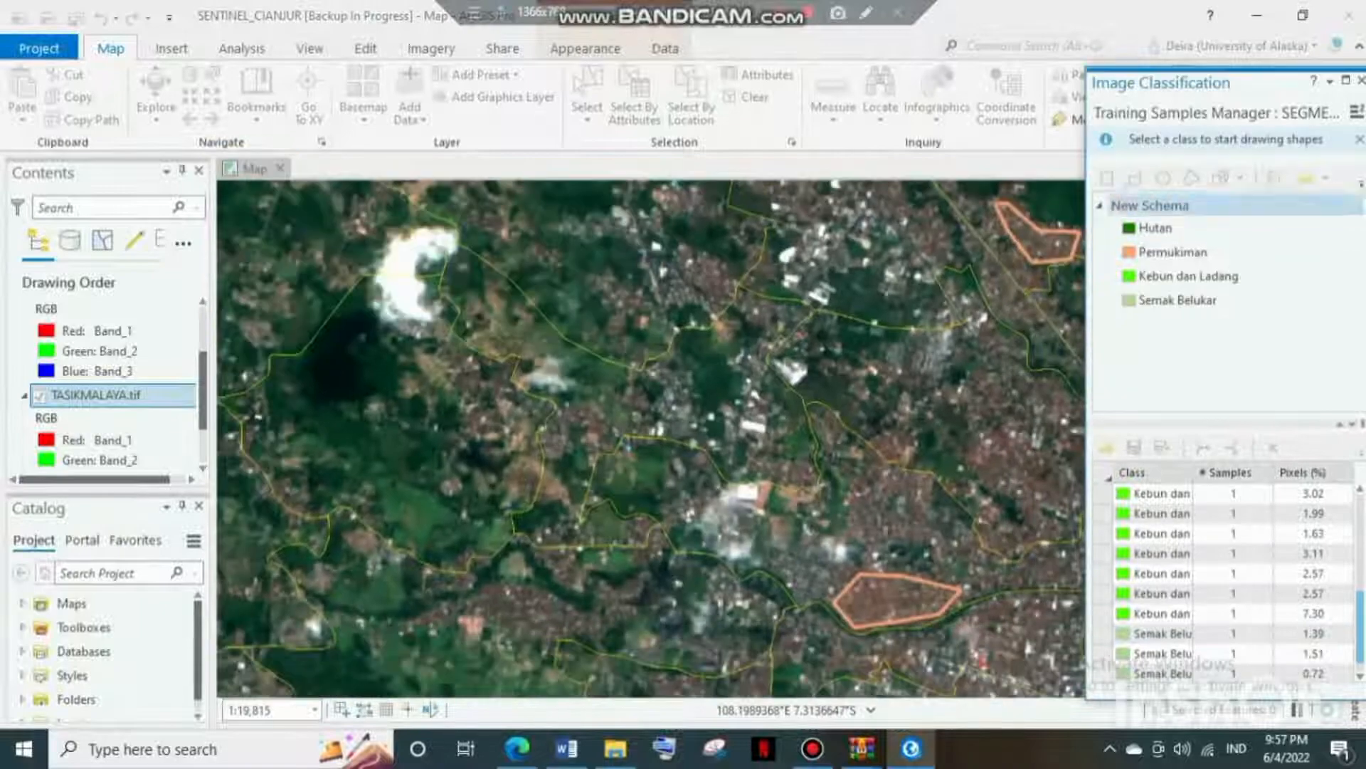
{"action": "right_click", "coordinate": [1156, 204]}
{"action": "left_click", "coordinate": [1238, 246]}
{"action": "type", "text": "Tanah Kosong"}
{"action": "left_click", "coordinate": [1209, 222]}
{"action": "type", "text": "5"}
{"action": "left_click", "coordinate": [1136, 269]}
{"action": "left_click", "coordinate": [1187, 335]}
{"action": "left_click", "coordinate": [1244, 665]}
Digitize a Tanah Kosong sample polygon over a bare brown soil patch near a village boundary
{"action": "left_click", "coordinate": [1175, 323]}
{"action": "scroll", "coordinate": [498, 447], "scroll_direction": "up", "scroll_amount": 4}
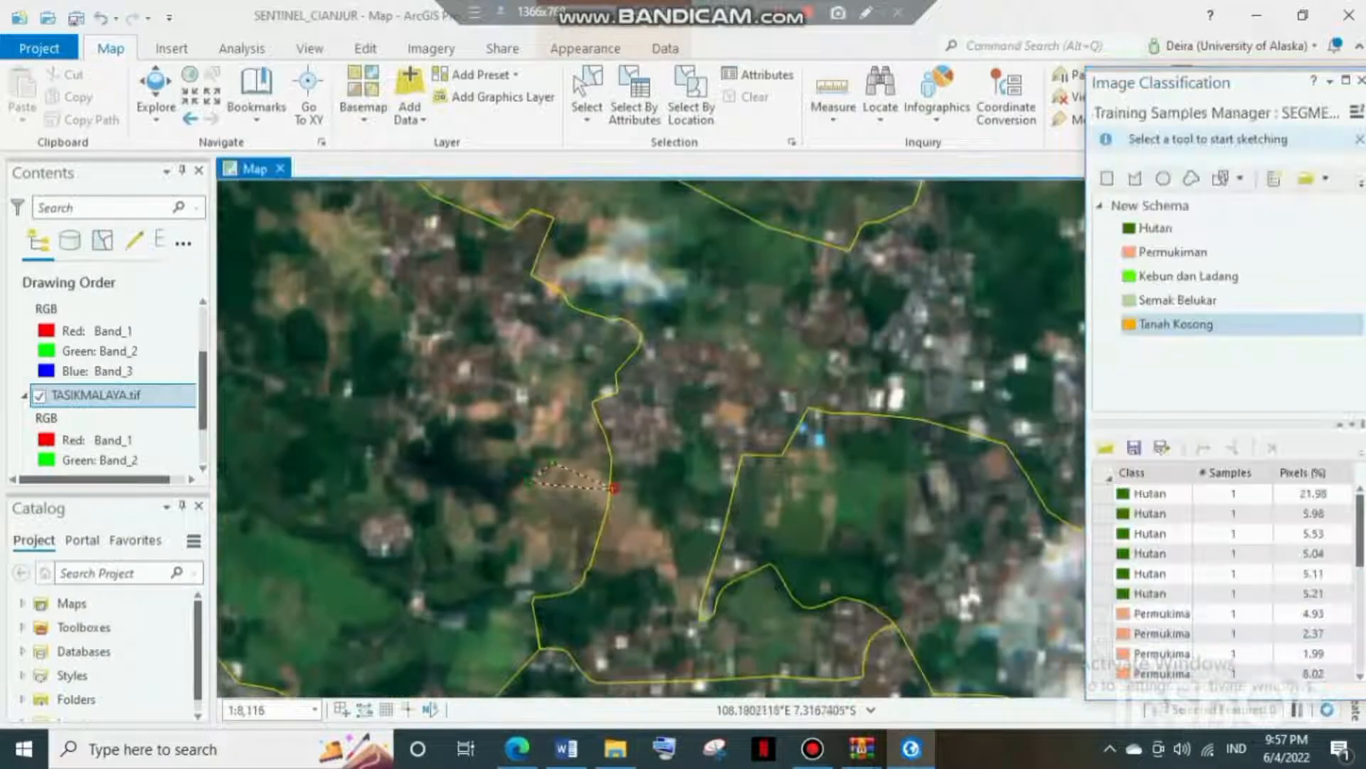
{"action": "scroll", "coordinate": [712, 427], "scroll_direction": "down", "scroll_amount": 4}
{"action": "left_click_drag", "start_coordinate": [782, 442], "coordinate": [569, 427]}
{"action": "scroll", "coordinate": [605, 412], "scroll_direction": "up", "scroll_amount": 4}
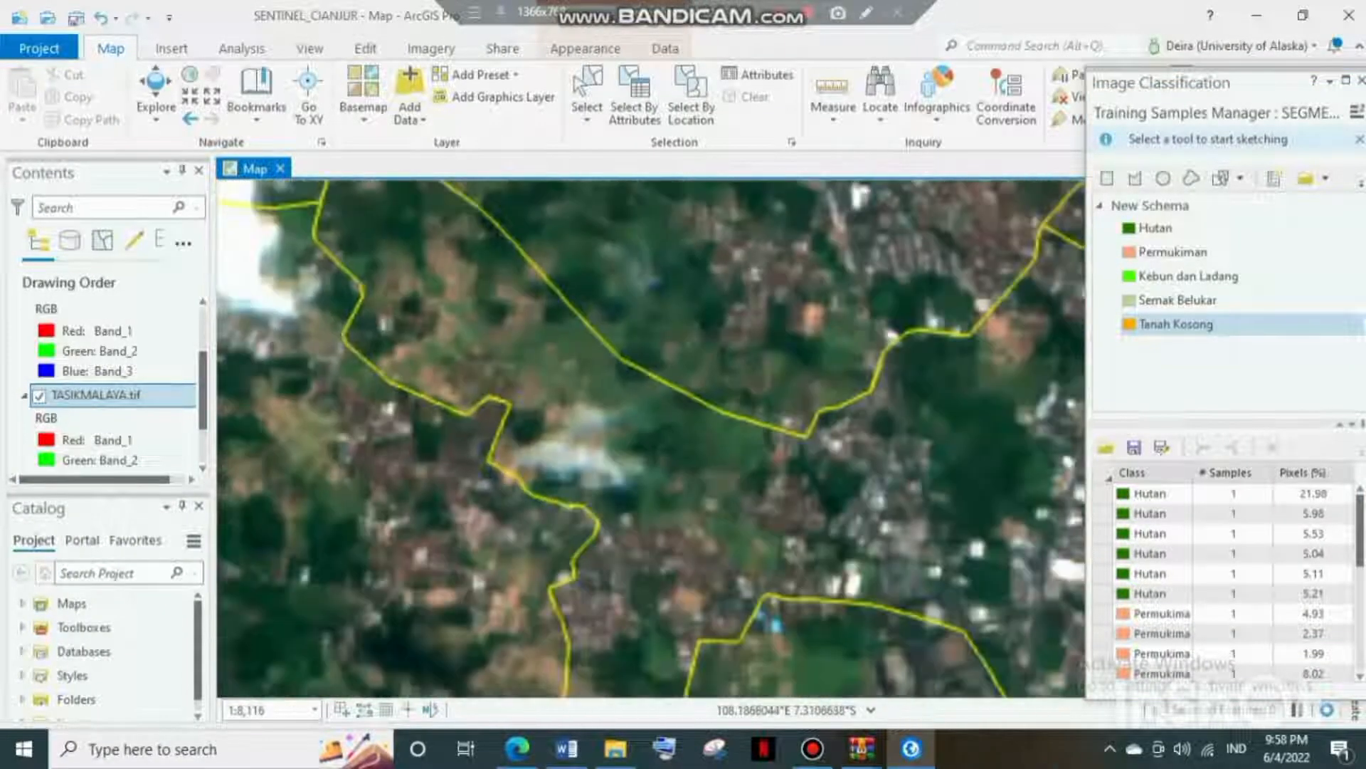
{"action": "left_click_drag", "start_coordinate": [1000, 325], "coordinate": [704, 448]}
{"action": "scroll", "coordinate": [704, 449], "scroll_direction": "up", "scroll_amount": 4}
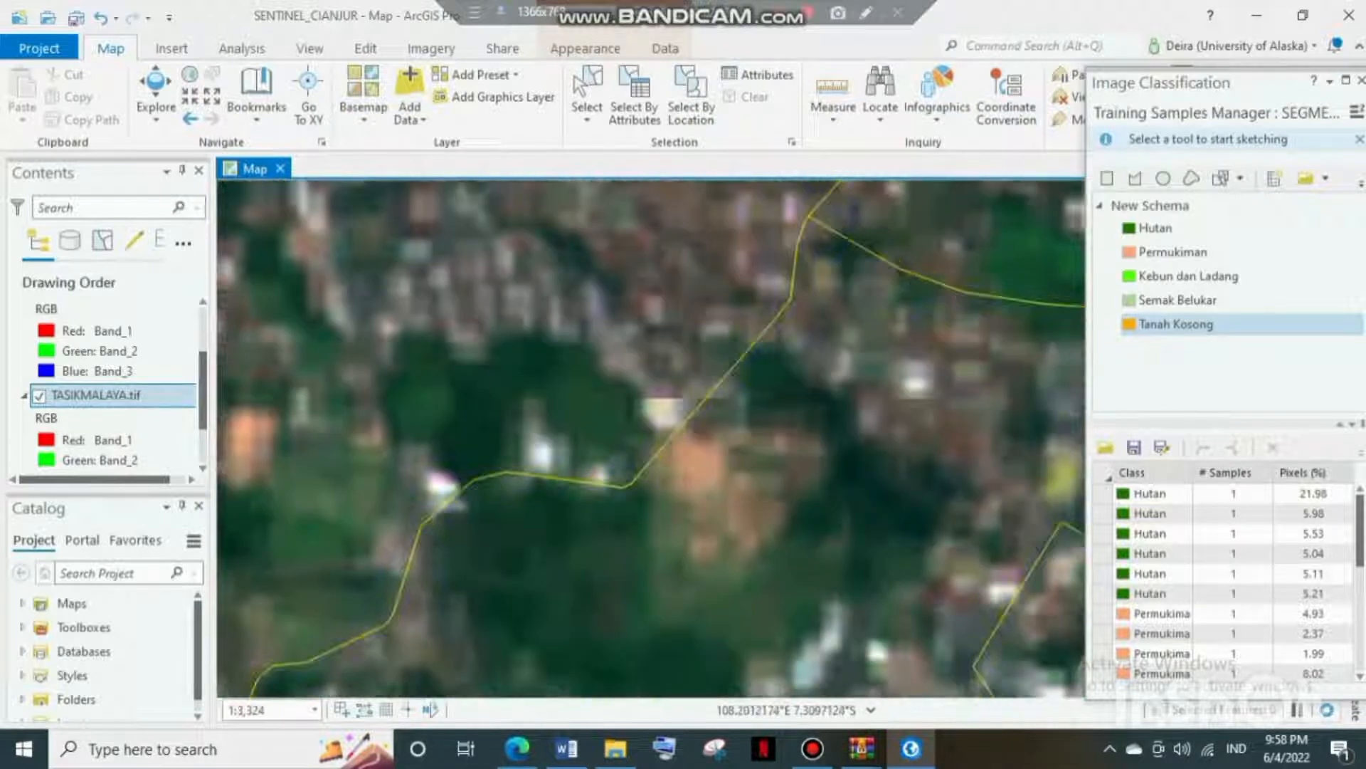
{"action": "scroll", "coordinate": [1231, 569], "scroll_direction": "down", "scroll_amount": 5}
{"action": "left_click", "coordinate": [1135, 179]}
{"action": "scroll", "coordinate": [783, 498], "scroll_direction": "down", "scroll_amount": 8}
{"action": "scroll", "coordinate": [418, 219], "scroll_direction": "up", "scroll_amount": 4}
{"action": "left_click", "coordinate": [523, 307]}
{"action": "left_click", "coordinate": [491, 365]}
{"action": "double_click", "coordinate": [338, 306]}
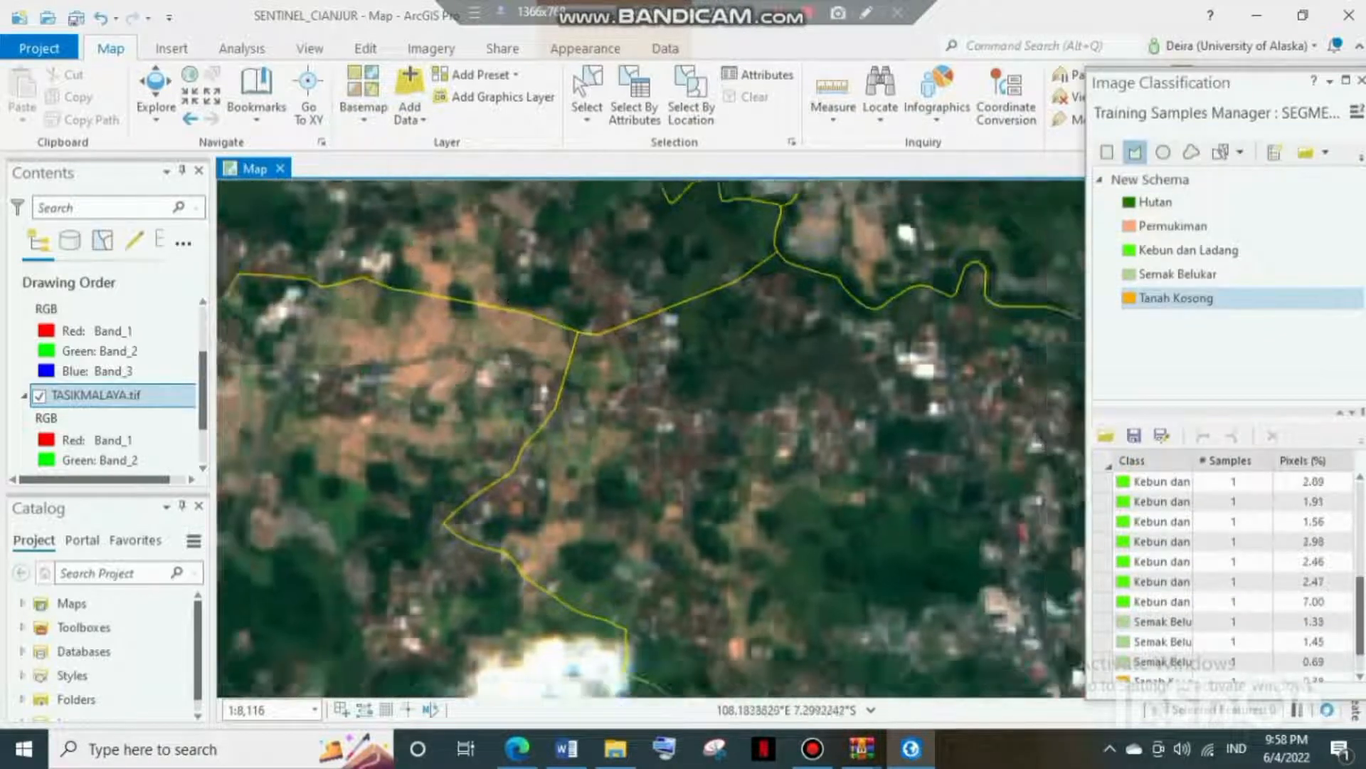
Digitize more Tanah Kosong sample polygons over other patches of bare ground
{"action": "scroll", "coordinate": [526, 355], "scroll_direction": "down", "scroll_amount": 4}
{"action": "scroll", "coordinate": [619, 455], "scroll_direction": "up", "scroll_amount": 4}
{"action": "left_click", "coordinate": [675, 462]}
{"action": "scroll", "coordinate": [612, 445], "scroll_direction": "down", "scroll_amount": 4}
{"action": "scroll", "coordinate": [619, 441], "scroll_direction": "down", "scroll_amount": 5}
Add a pale yellow class named Bangunan Bukan Permukiman to New Schema and make it the active class
{"action": "right_click", "coordinate": [1149, 179]}
{"action": "type", "text": "Bangunan Bukan Permukiman"}
{"action": "left_click", "coordinate": [1220, 322]}
Digitize Bangunan Bukan Permukiman sample polygons over large bright buildings, including the white complex near the city's western border
{"action": "scroll", "coordinate": [747, 534], "scroll_direction": "up", "scroll_amount": 4}
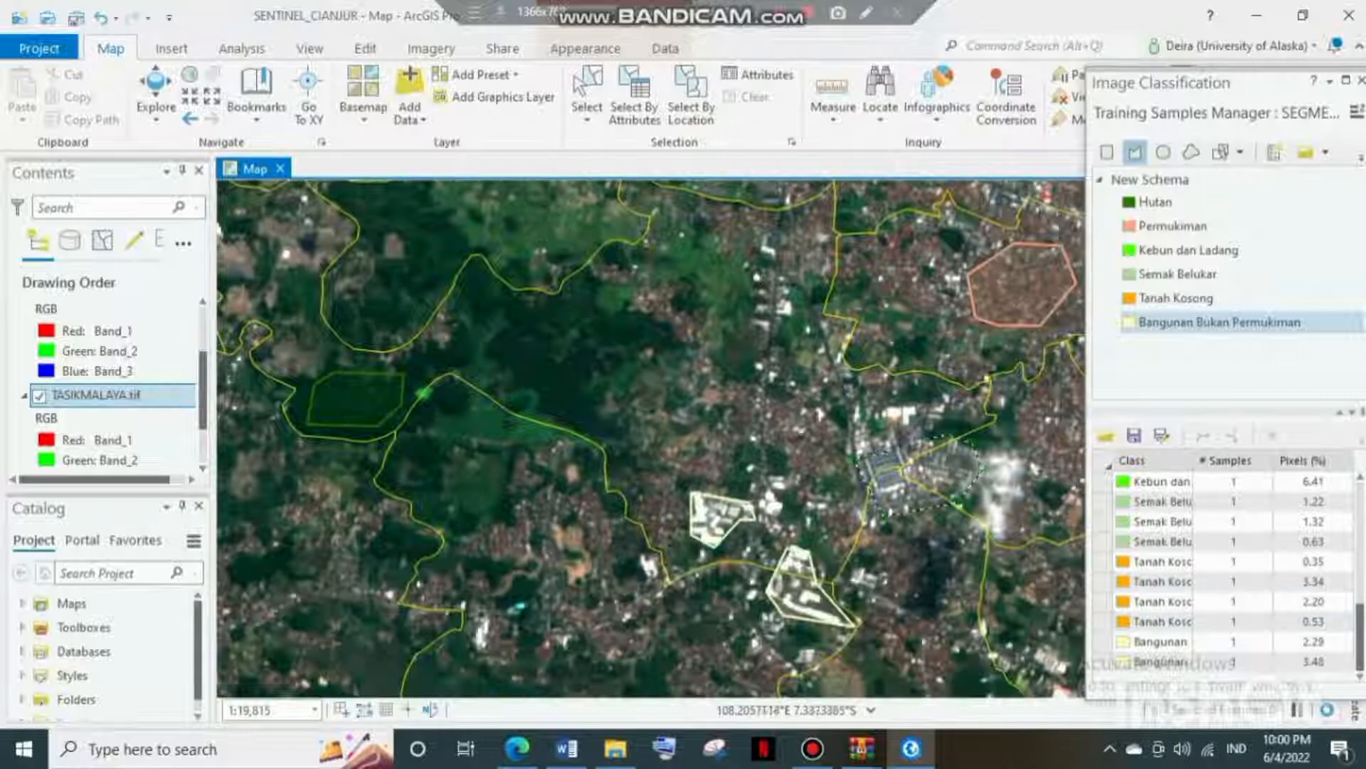
{"action": "left_click_drag", "start_coordinate": [783, 456], "coordinate": [484, 420]}
{"action": "left_click_drag", "start_coordinate": [754, 434], "coordinate": [570, 434]}
{"action": "scroll", "coordinate": [975, 334], "scroll_direction": "up", "scroll_amount": 3}
{"action": "scroll", "coordinate": [641, 427], "scroll_direction": "down", "scroll_amount": 4}
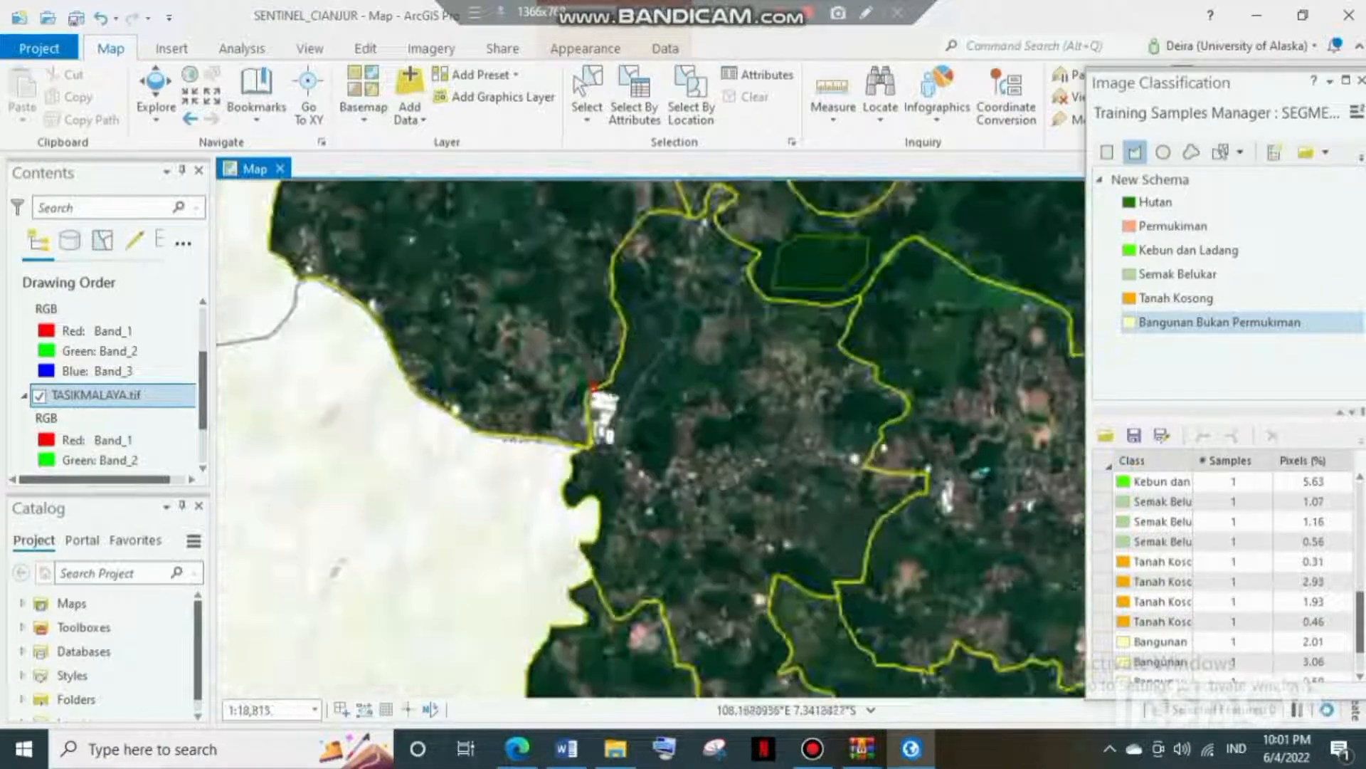
Add a teal class named Danau with value 7 to New Schema
{"action": "left_click_drag", "start_coordinate": [605, 356], "coordinate": [607, 612]}
{"action": "right_click", "coordinate": [1150, 179]}
{"action": "left_click", "coordinate": [1195, 192]}
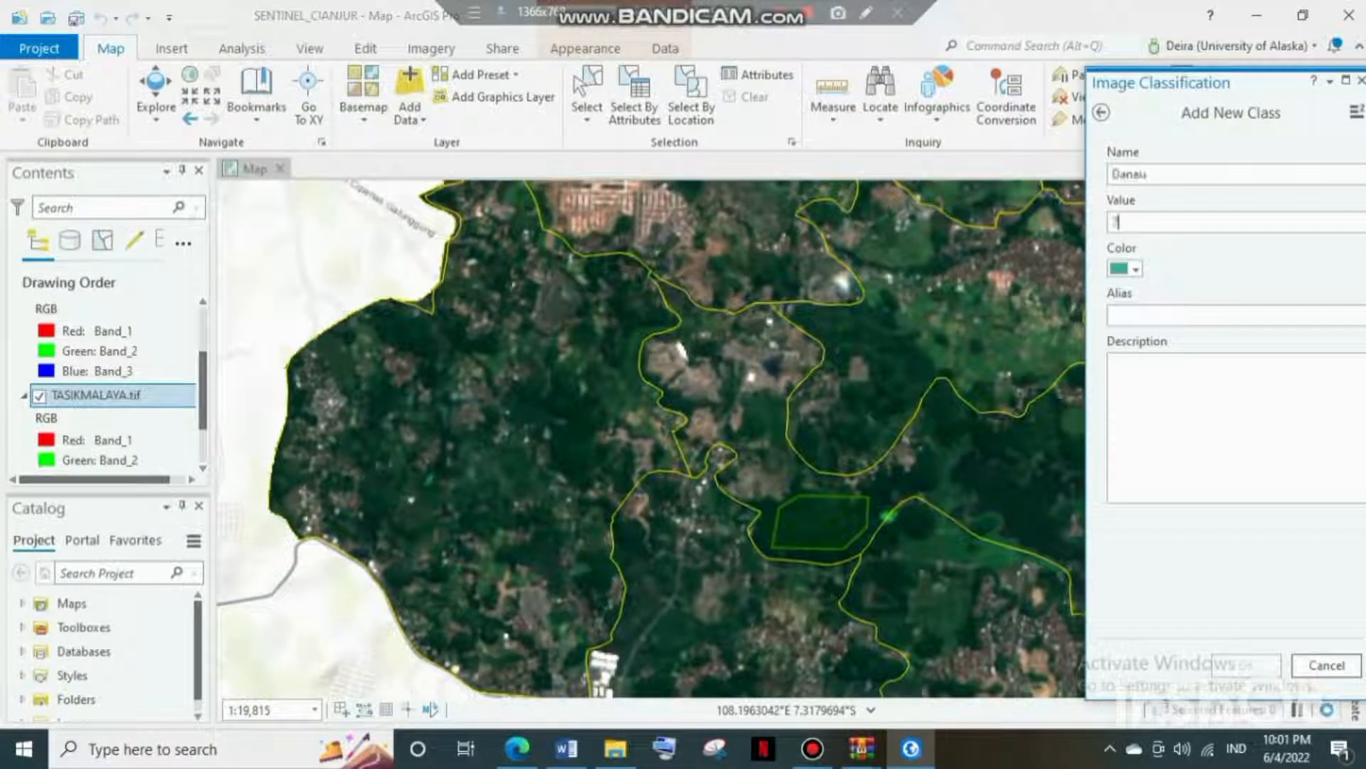
{"action": "left_click", "coordinate": [1246, 666]}
Digitize a Danau sample polygon over a dark water body in the imagery
{"action": "left_click", "coordinate": [1156, 346]}
{"action": "scroll", "coordinate": [783, 329], "scroll_direction": "up", "scroll_amount": 6}
{"action": "left_click", "coordinate": [736, 440]}
{"action": "left_click", "coordinate": [1135, 176]}
{"action": "scroll", "coordinate": [1231, 569], "scroll_direction": "down", "scroll_amount": 10}
{"action": "scroll", "coordinate": [733, 456], "scroll_direction": "up", "scroll_amount": 2}
{"action": "scroll", "coordinate": [921, 432], "scroll_direction": "down", "scroll_amount": 2}
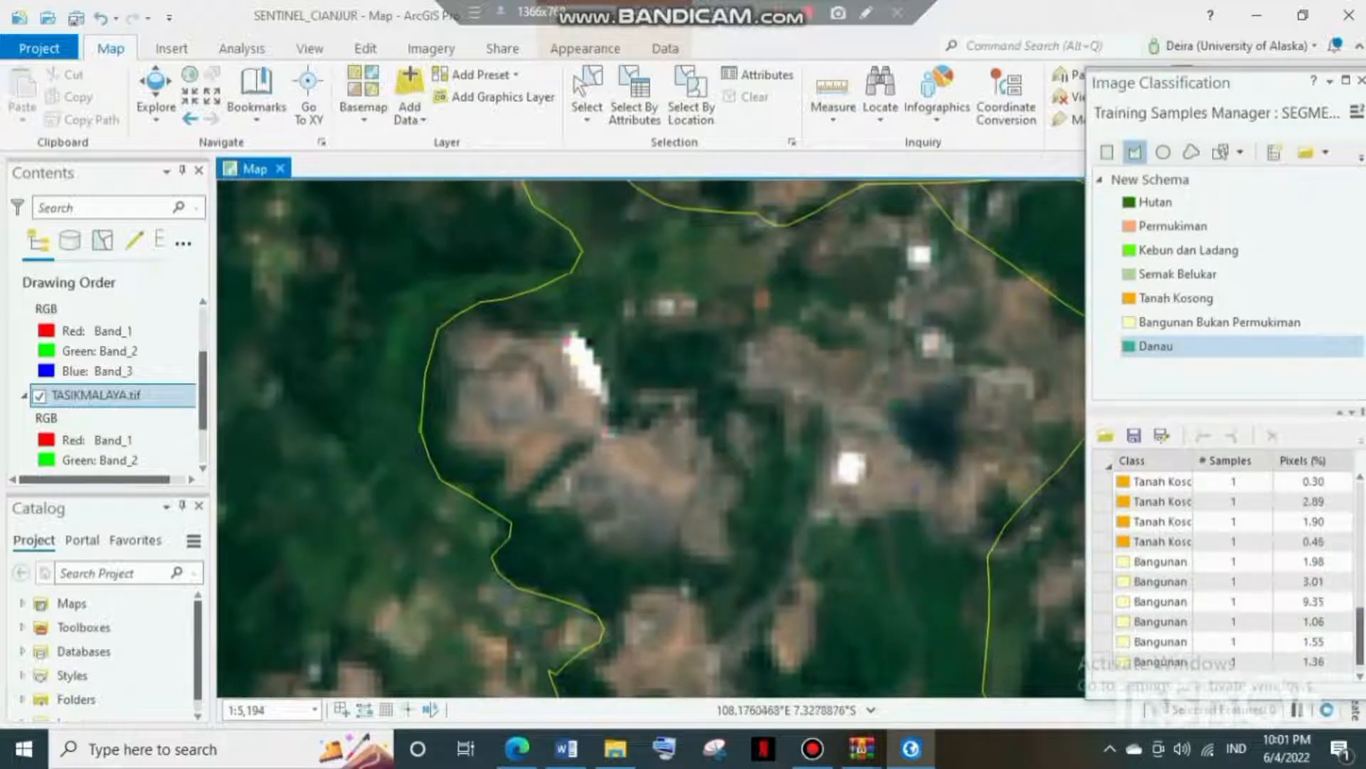
{"action": "scroll", "coordinate": [641, 427], "scroll_direction": "down", "scroll_amount": 4}
{"action": "scroll", "coordinate": [720, 399], "scroll_direction": "up", "scroll_amount": 3}
{"action": "double_click", "coordinate": [672, 468]}
With TASIKMALAYA.tif displayed, digitize a Bangunan Bukan Permukiman sample polygon around the grey building complex above the village boundary
{"action": "scroll", "coordinate": [651, 437], "scroll_direction": "down", "scroll_amount": 10}
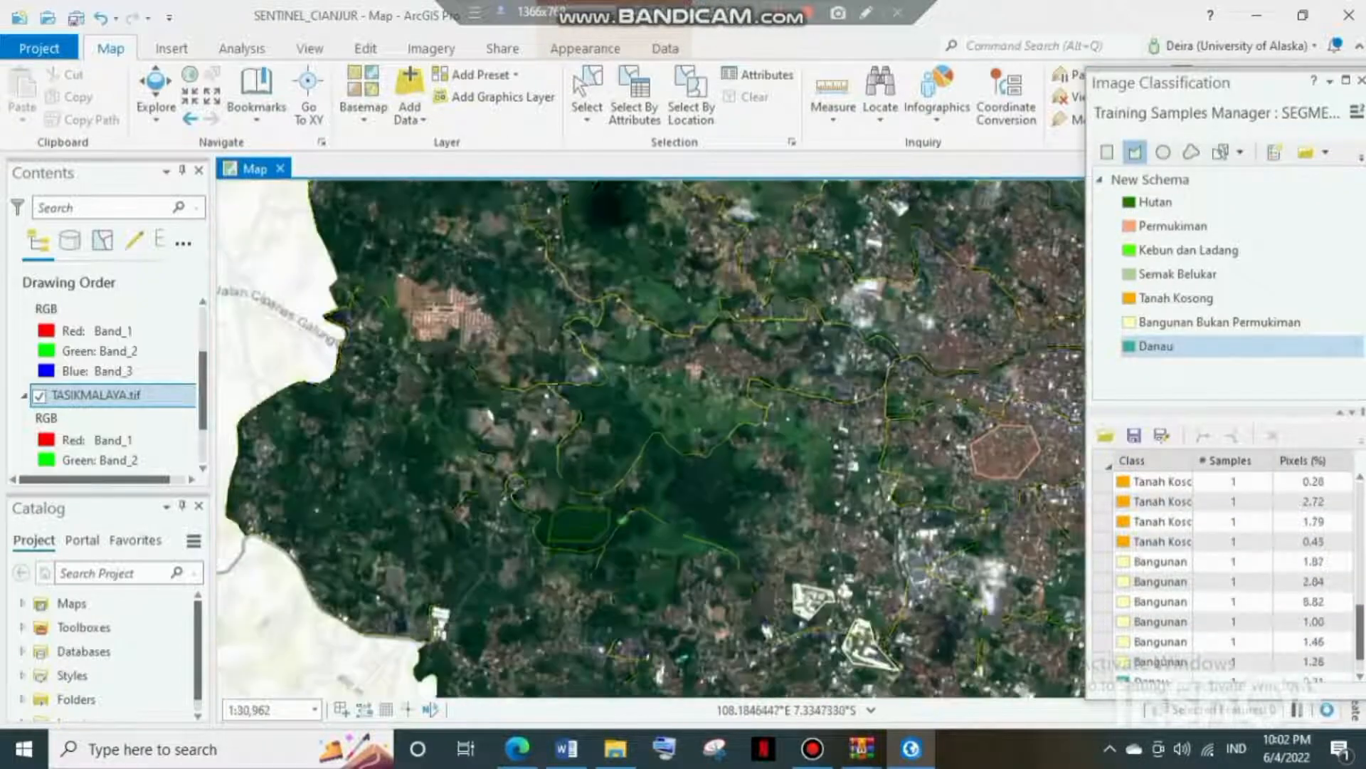
{"action": "scroll", "coordinate": [650, 437], "scroll_direction": "up", "scroll_amount": 8}
{"action": "scroll", "coordinate": [114, 395], "scroll_direction": "up", "scroll_amount": 2}
{"action": "scroll", "coordinate": [114, 395], "scroll_direction": "down", "scroll_amount": 1}
{"action": "left_click", "coordinate": [40, 443]}
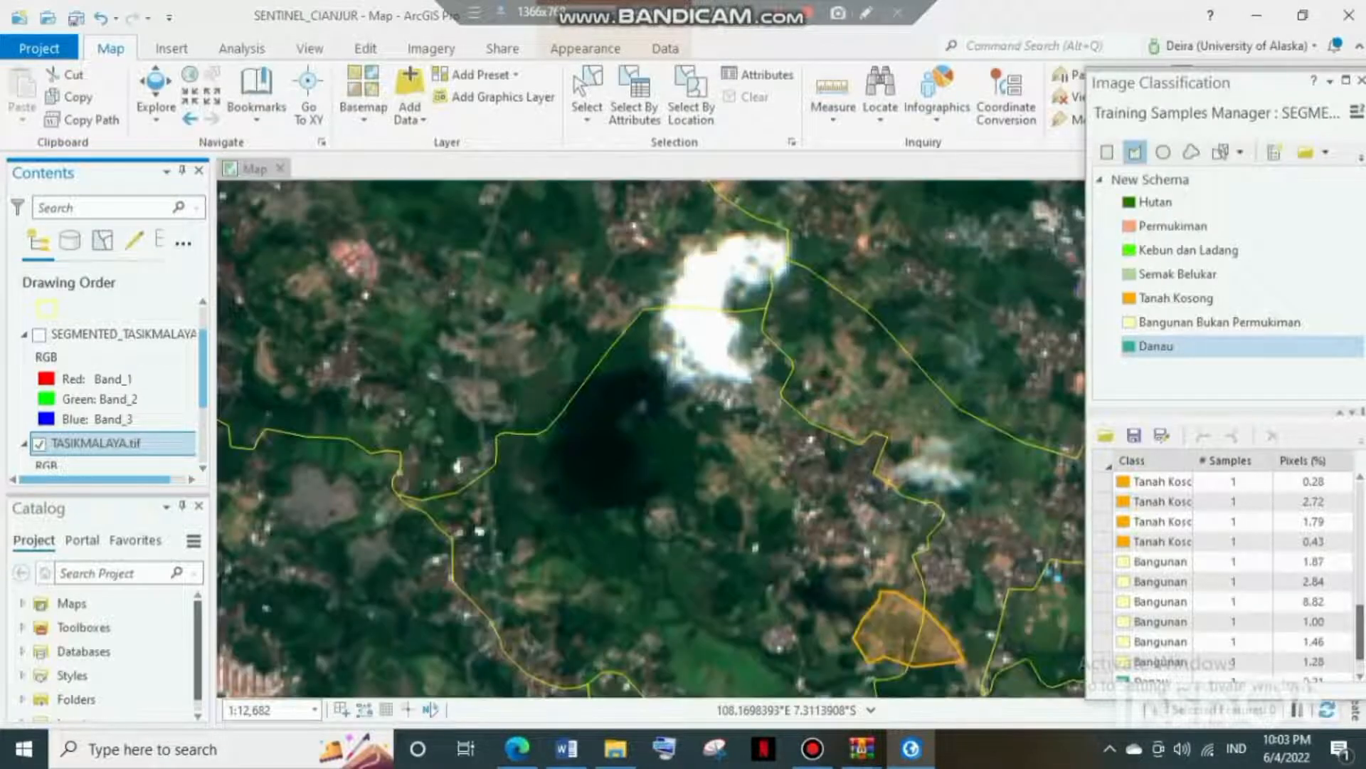
{"action": "scroll", "coordinate": [867, 634], "scroll_direction": "down", "scroll_amount": 6}
{"action": "scroll", "coordinate": [918, 313], "scroll_direction": "up", "scroll_amount": 8}
{"action": "left_click", "coordinate": [1219, 322]}
{"action": "left_click", "coordinate": [708, 226]}
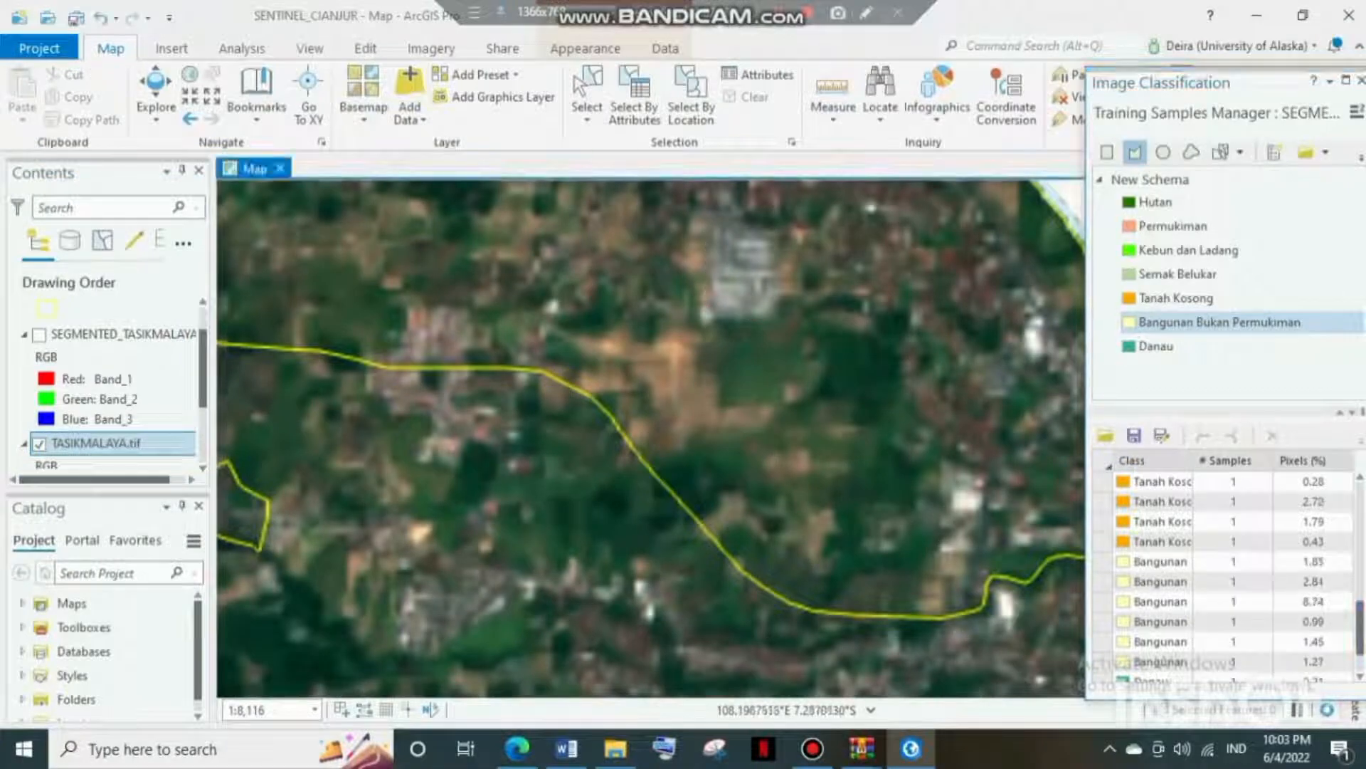
{"action": "scroll", "coordinate": [1224, 620], "scroll_direction": "down", "scroll_amount": 1}
{"action": "scroll", "coordinate": [1224, 620], "scroll_direction": "up", "scroll_amount": 4}
{"action": "scroll", "coordinate": [1210, 527], "scroll_direction": "up", "scroll_amount": 2}
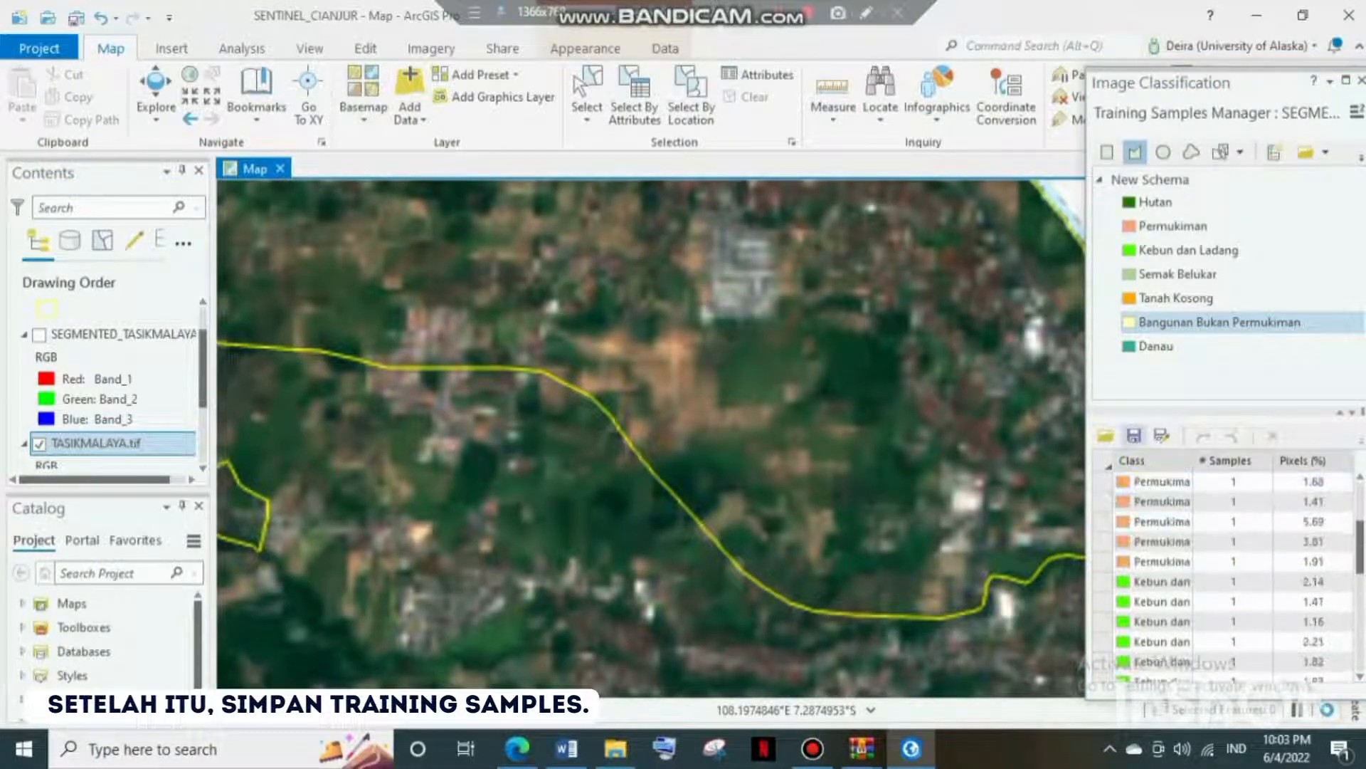
Save the current training samples as KLASIFIKASI in the UAS folder under SEMESTER 6 and PENGINDERAAN JAUH RADAR
{"action": "left_click", "coordinate": [1134, 435]}
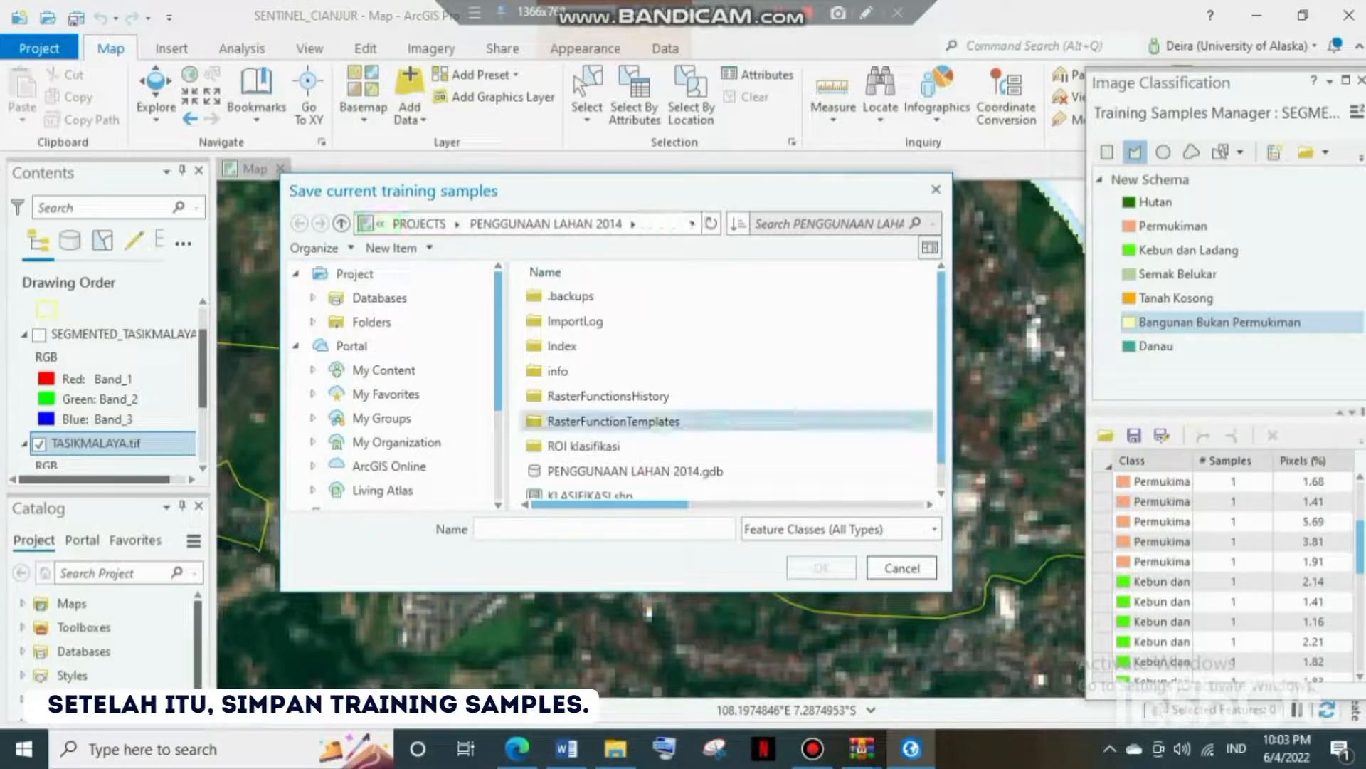
{"action": "scroll", "coordinate": [391, 384], "scroll_direction": "down", "scroll_amount": 3}
{"action": "left_click", "coordinate": [386, 378]}
{"action": "double_click", "coordinate": [584, 368]}
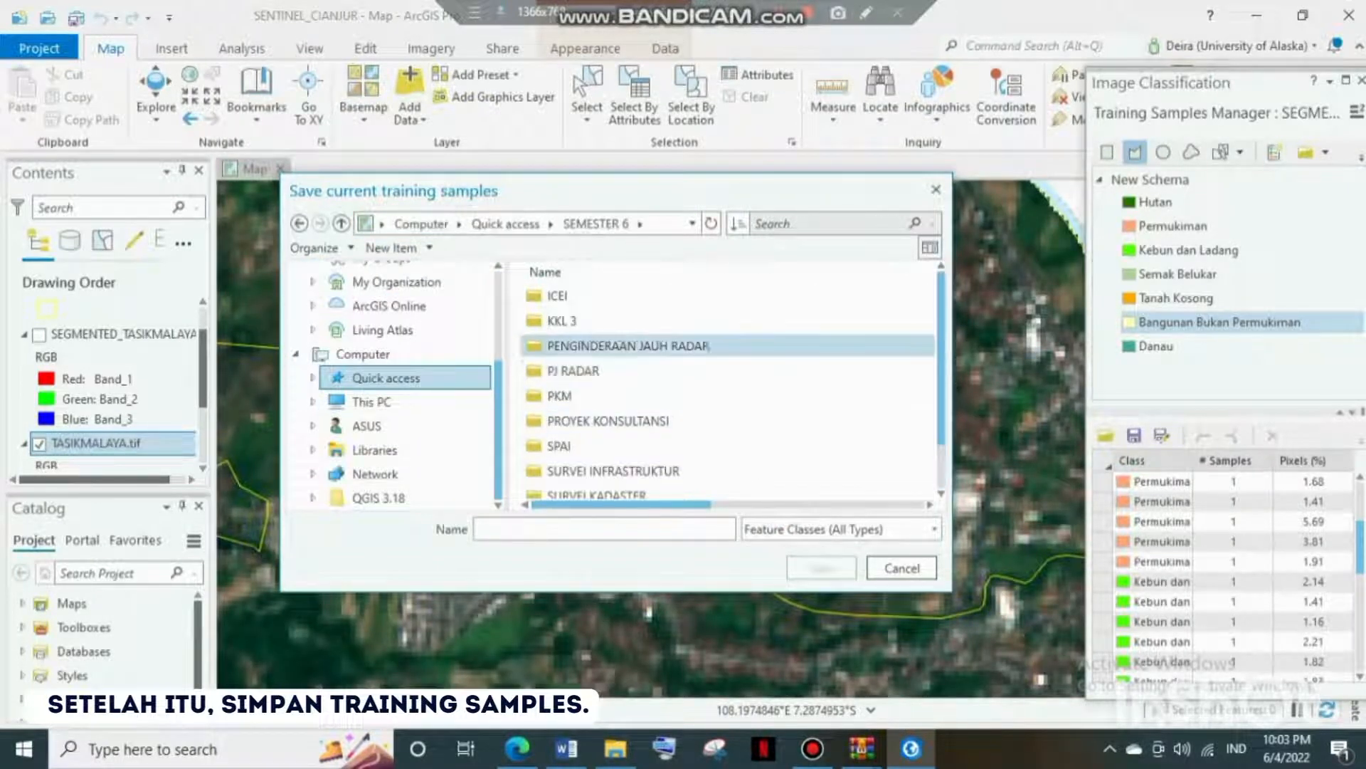
{"action": "double_click", "coordinate": [628, 346]}
{"action": "double_click", "coordinate": [559, 396]}
{"action": "left_click", "coordinate": [604, 528]}
{"action": "type", "text": "KLASIFIKASI"}
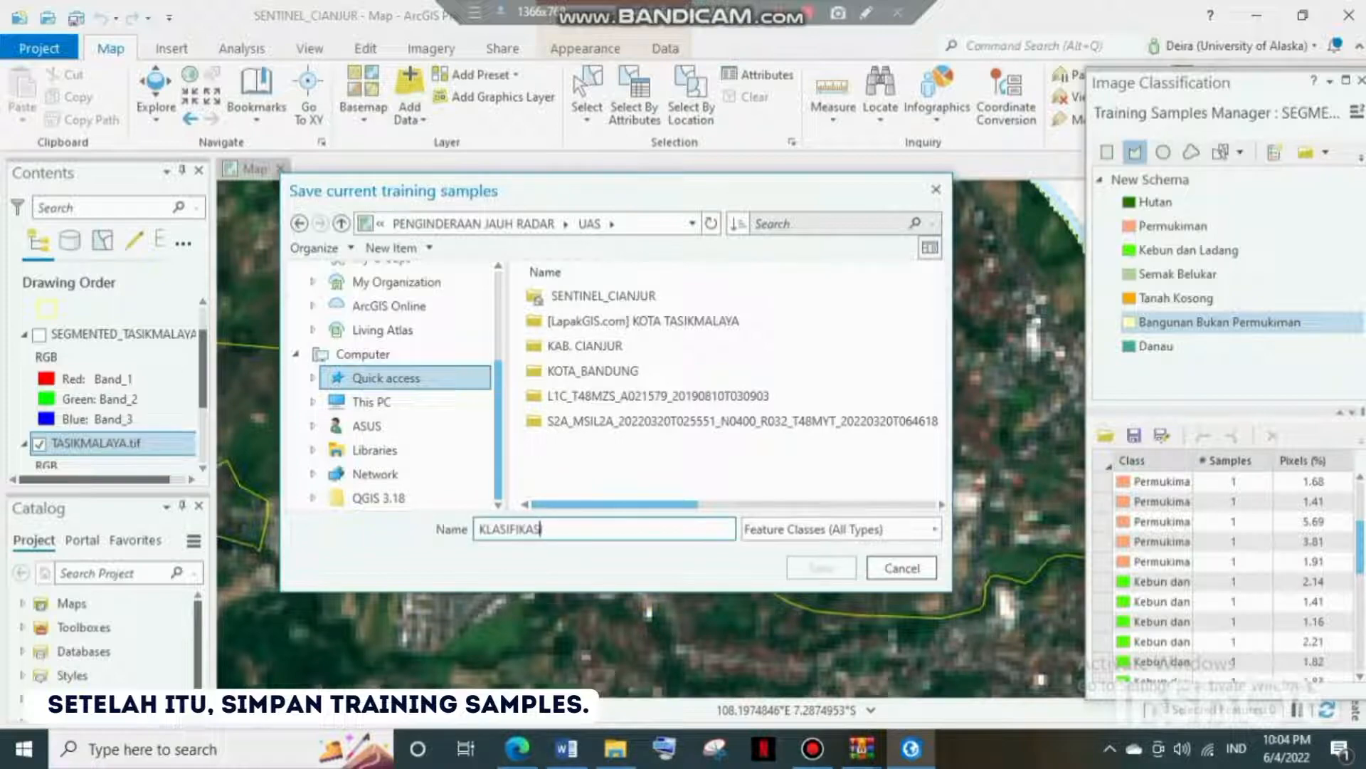
{"action": "key", "text": "Return"}
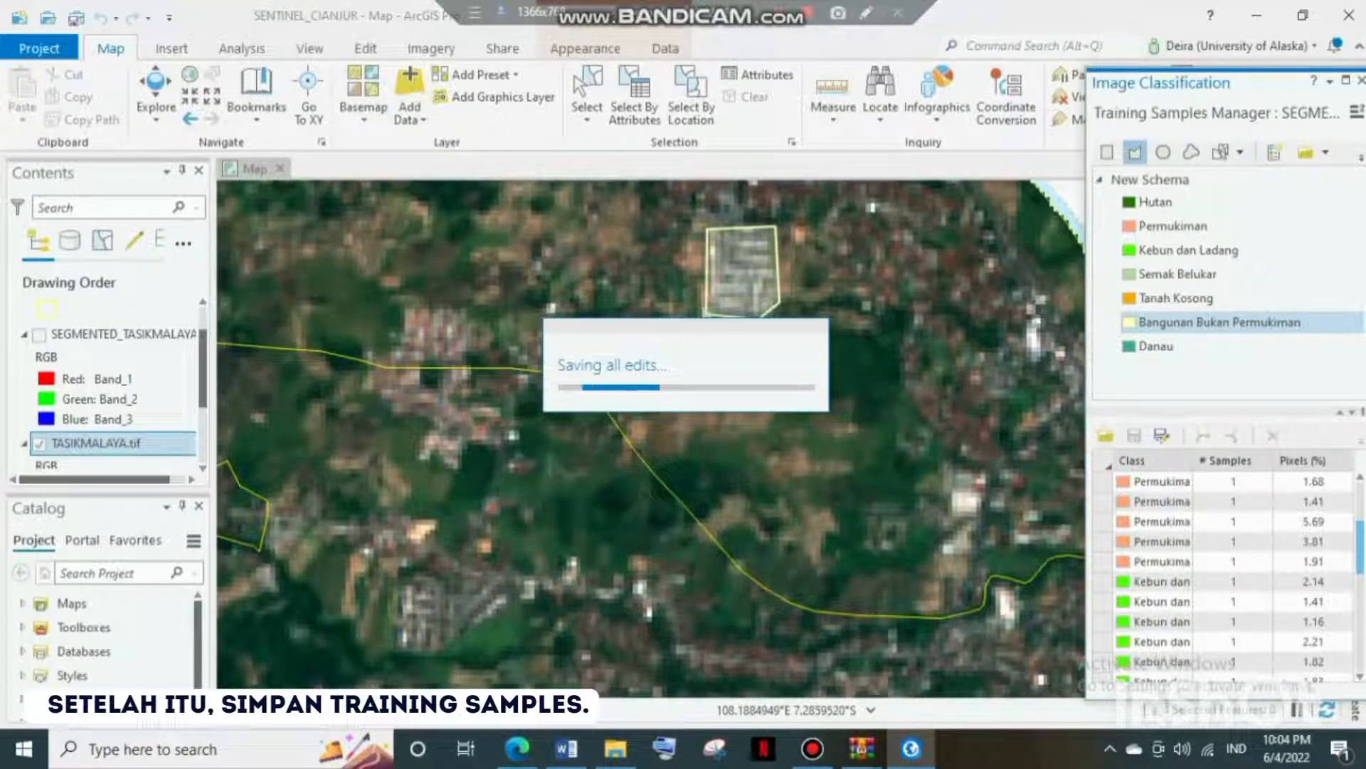
Open the Classify tool for TASIKMALAYA.tif and load KLASIFIKASI.shp from the UAS folder as its training samples
{"action": "left_click", "coordinate": [431, 48]}
{"action": "left_click", "coordinate": [488, 96]}
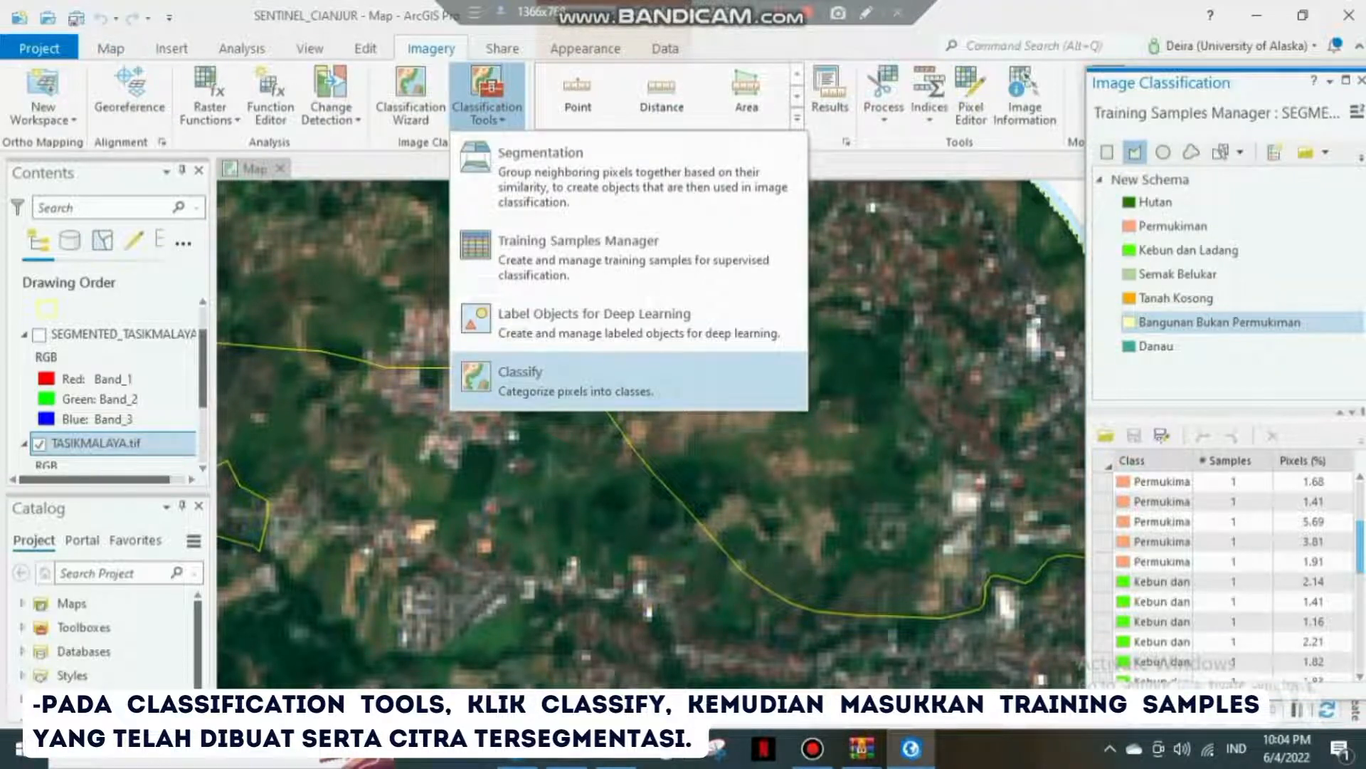
{"action": "left_click", "coordinate": [519, 381]}
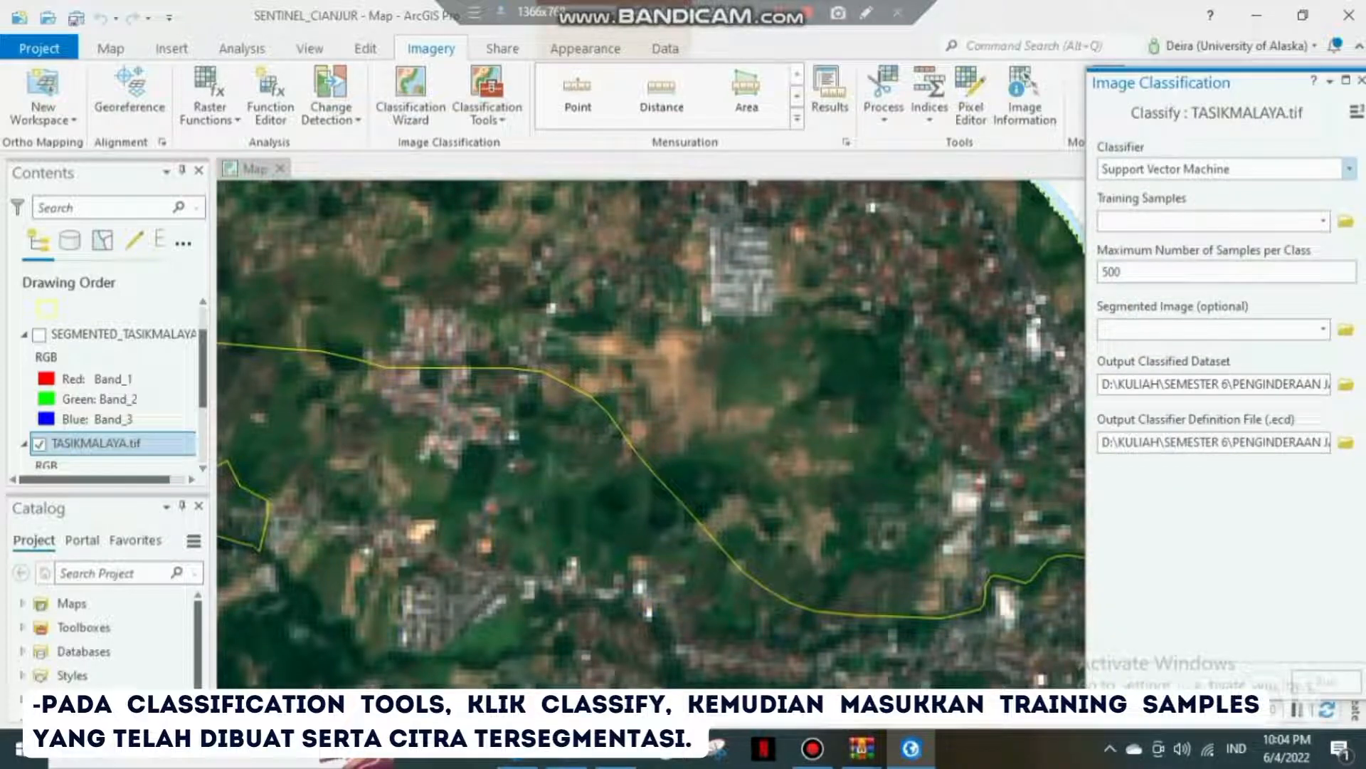
{"action": "left_click", "coordinate": [1323, 221]}
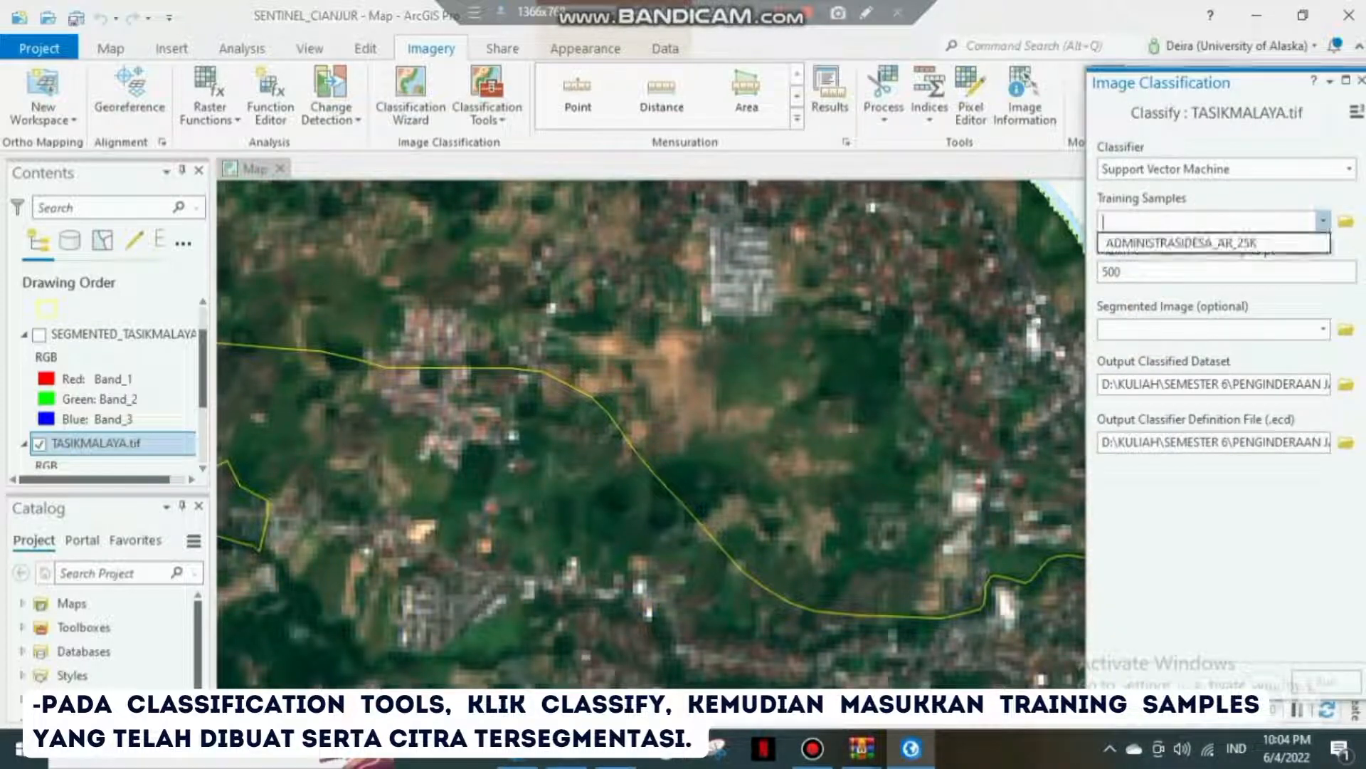
{"action": "left_click", "coordinate": [1345, 221]}
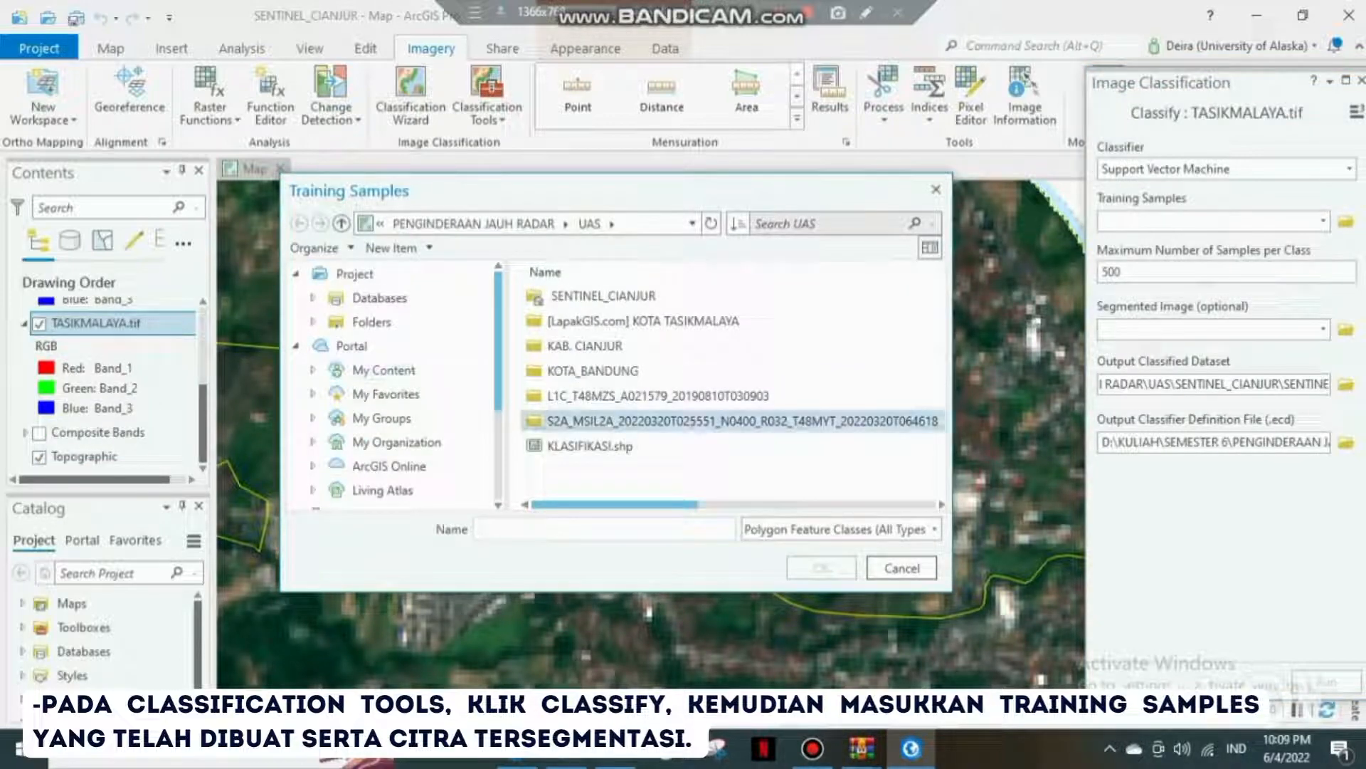
{"action": "left_click", "coordinate": [590, 446]}
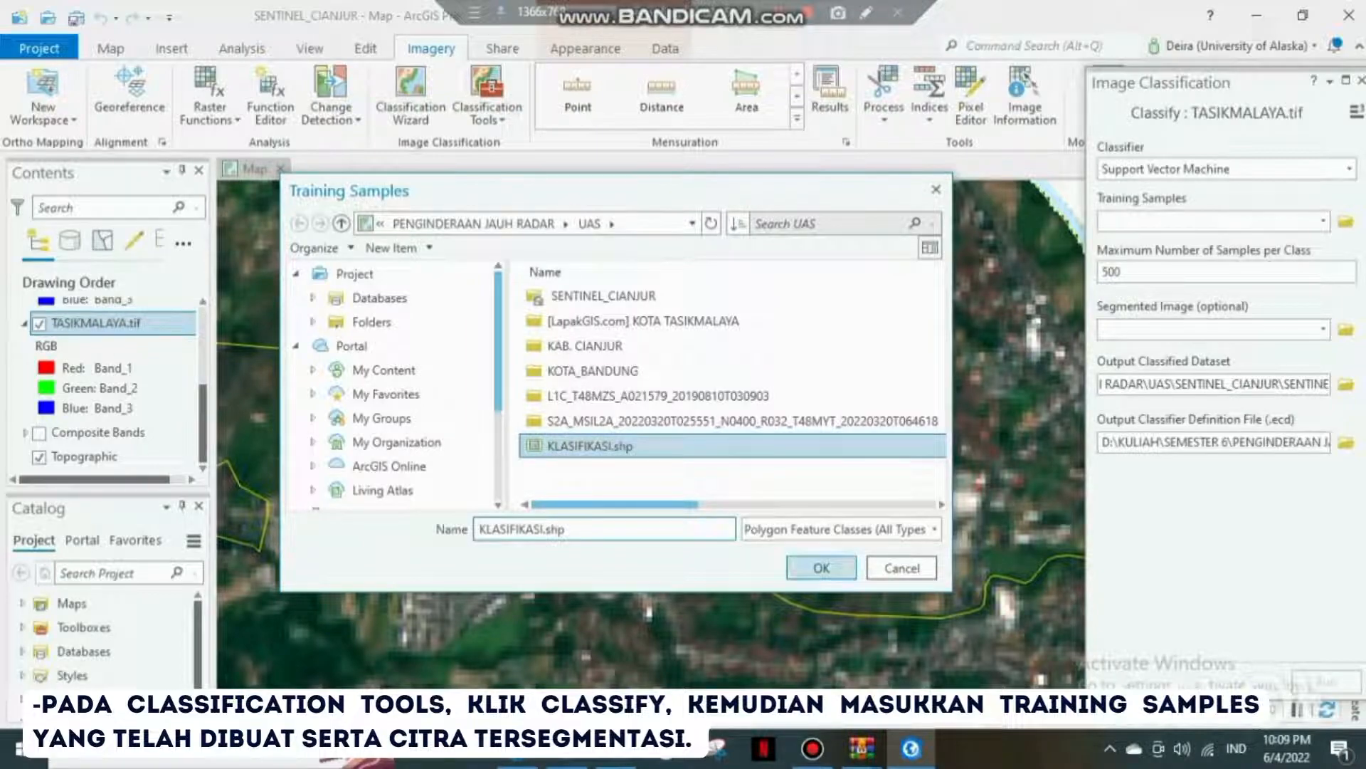
{"action": "left_click", "coordinate": [821, 568]}
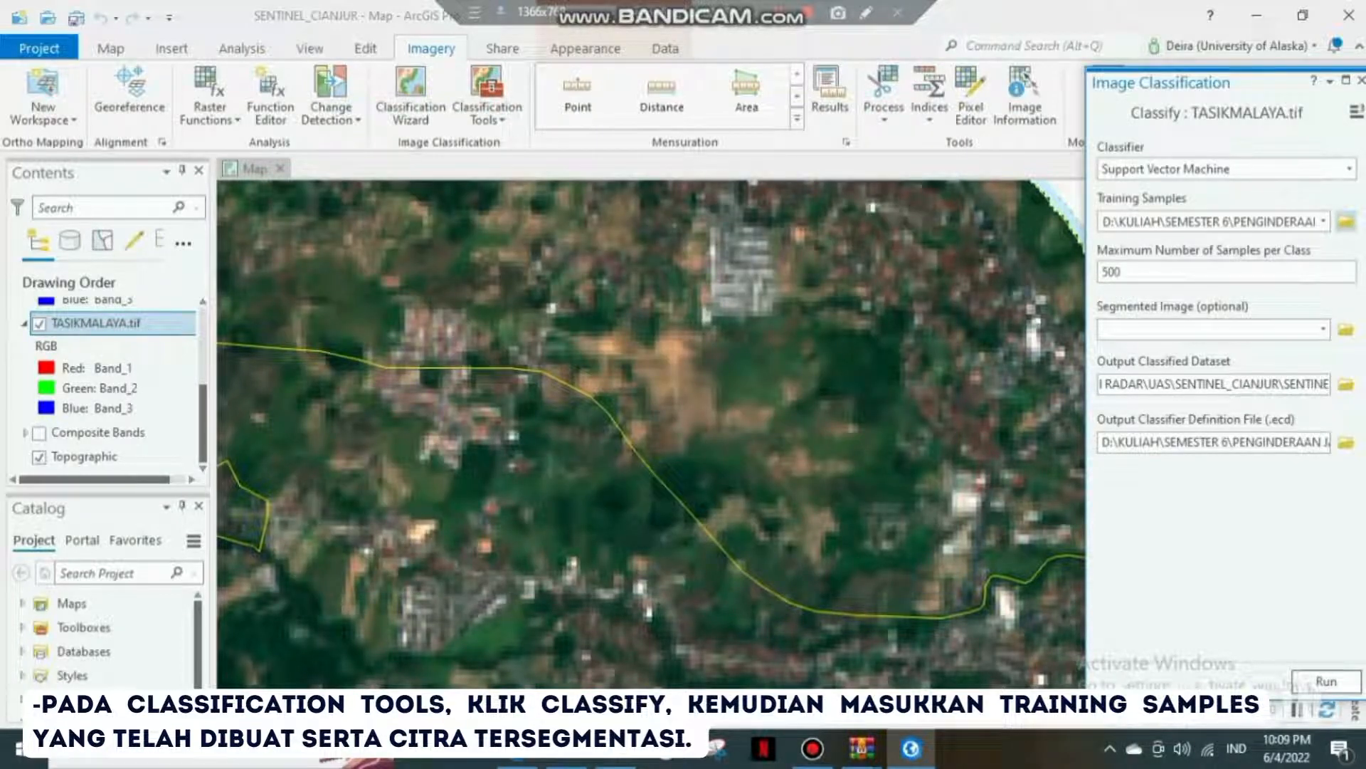
Set SEGMENTED_TASIKMALAYA.tif as the segmented image and run the Support Vector Machine classification
{"action": "left_click", "coordinate": [1323, 330]}
{"action": "left_click", "coordinate": [1235, 350]}
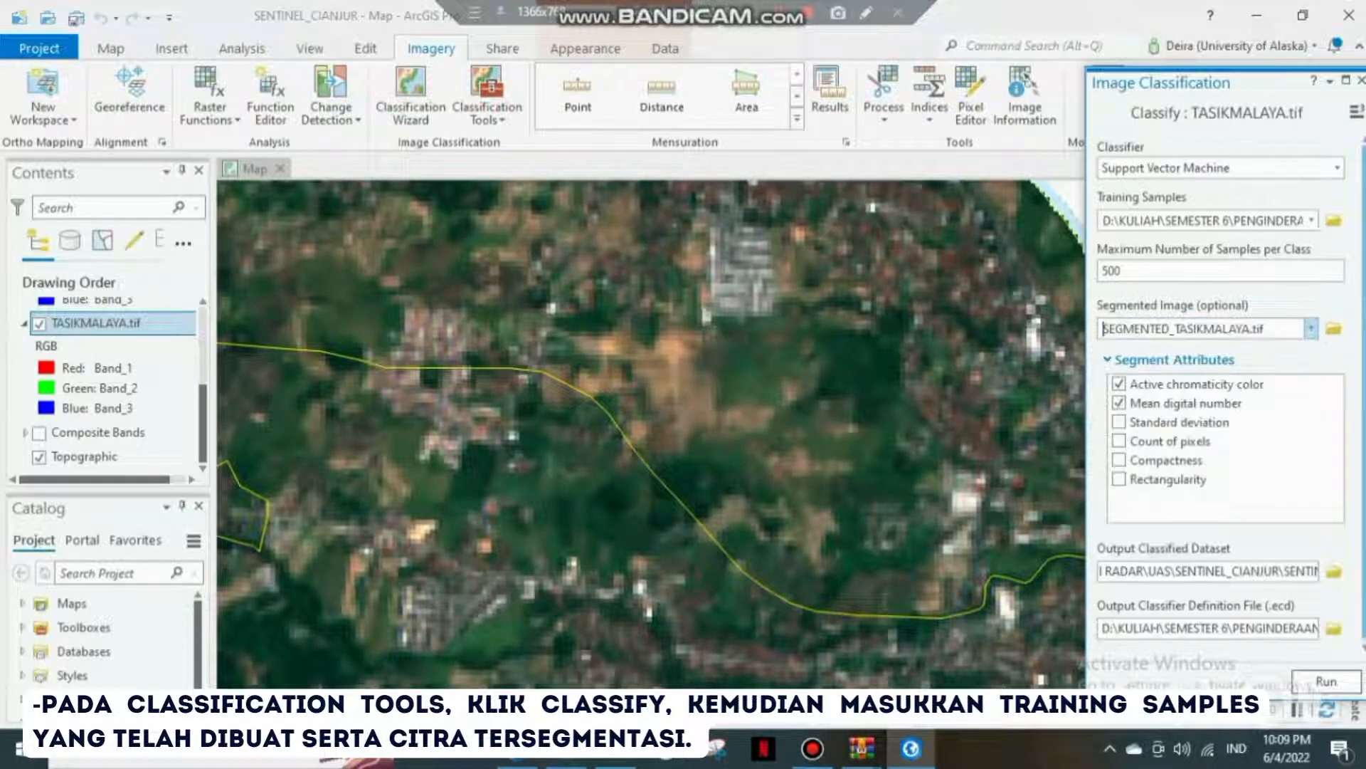
{"action": "left_click", "coordinate": [1326, 681]}
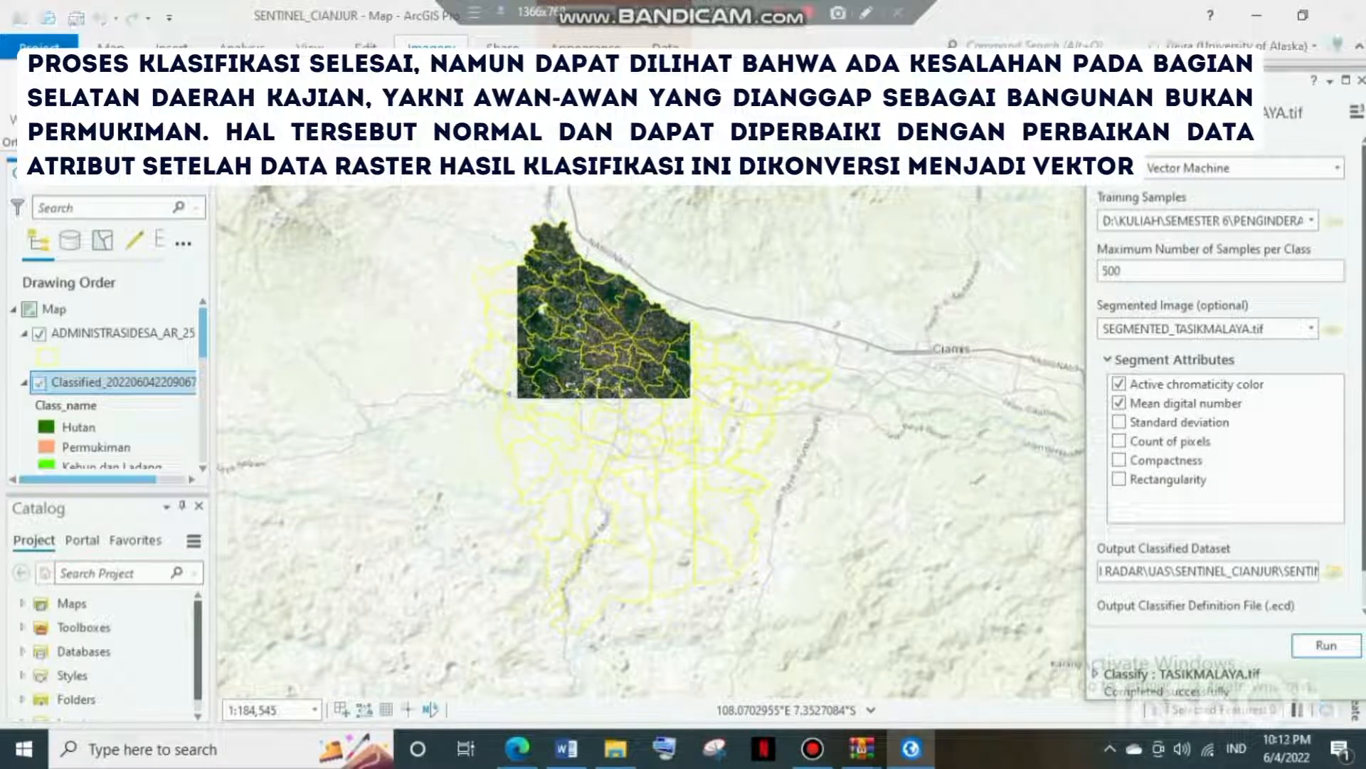
Show the classified raster and swipe it against the Sentinel image to examine the land-cover classes across the city
{"action": "left_click", "coordinate": [40, 383]}
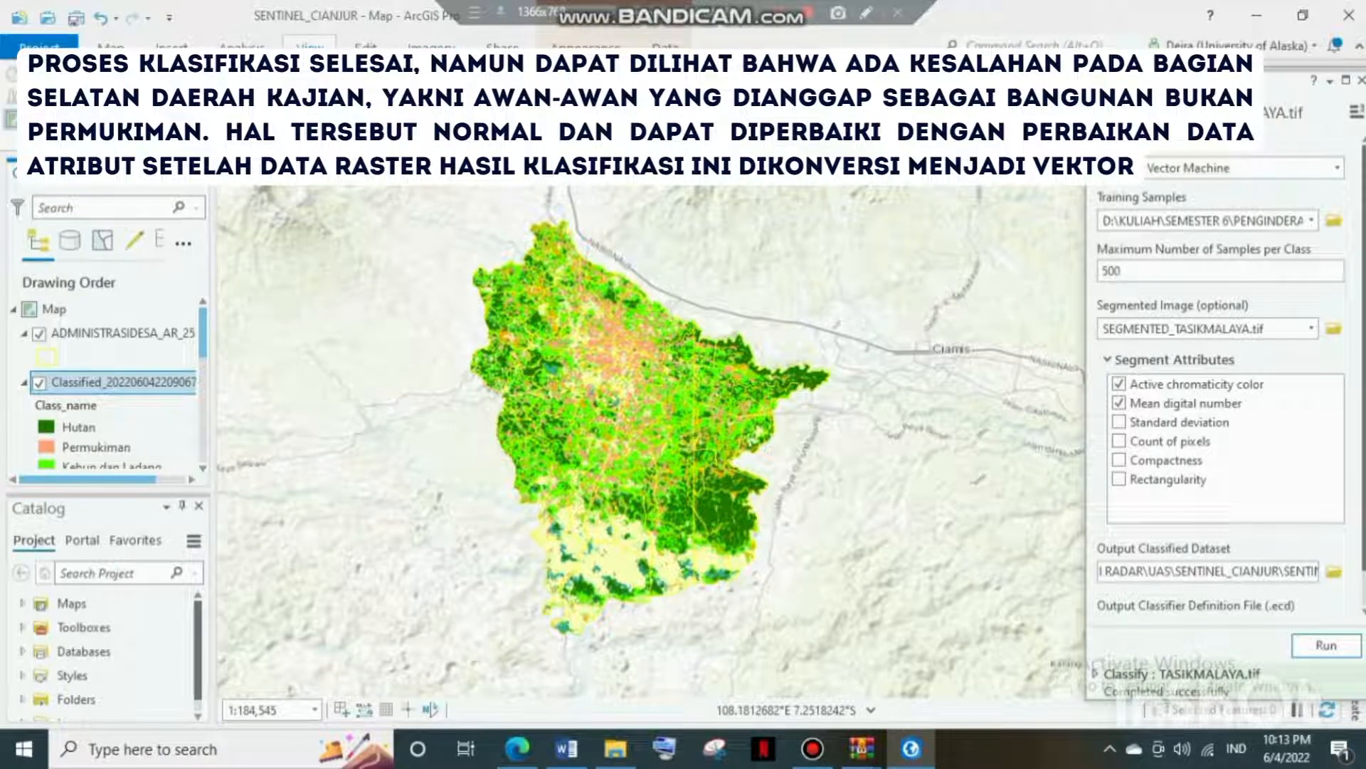
{"action": "left_click", "coordinate": [586, 47]}
{"action": "left_click_drag", "start_coordinate": [662, 221], "coordinate": [701, 566]}
{"action": "scroll", "coordinate": [641, 374], "scroll_direction": "up", "scroll_amount": 4}
{"action": "left_click_drag", "start_coordinate": [644, 285], "coordinate": [859, 206]}
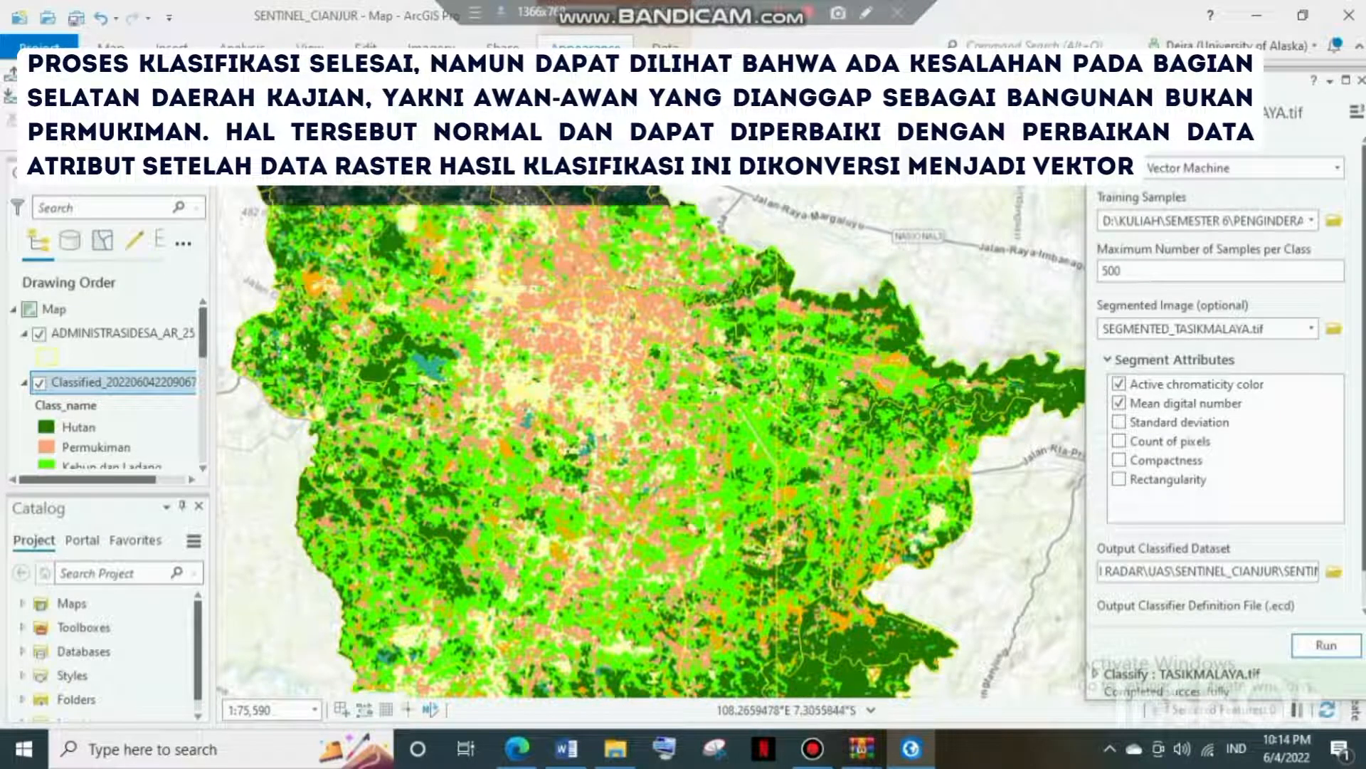
{"action": "scroll", "coordinate": [651, 441], "scroll_direction": "down", "scroll_amount": 2}
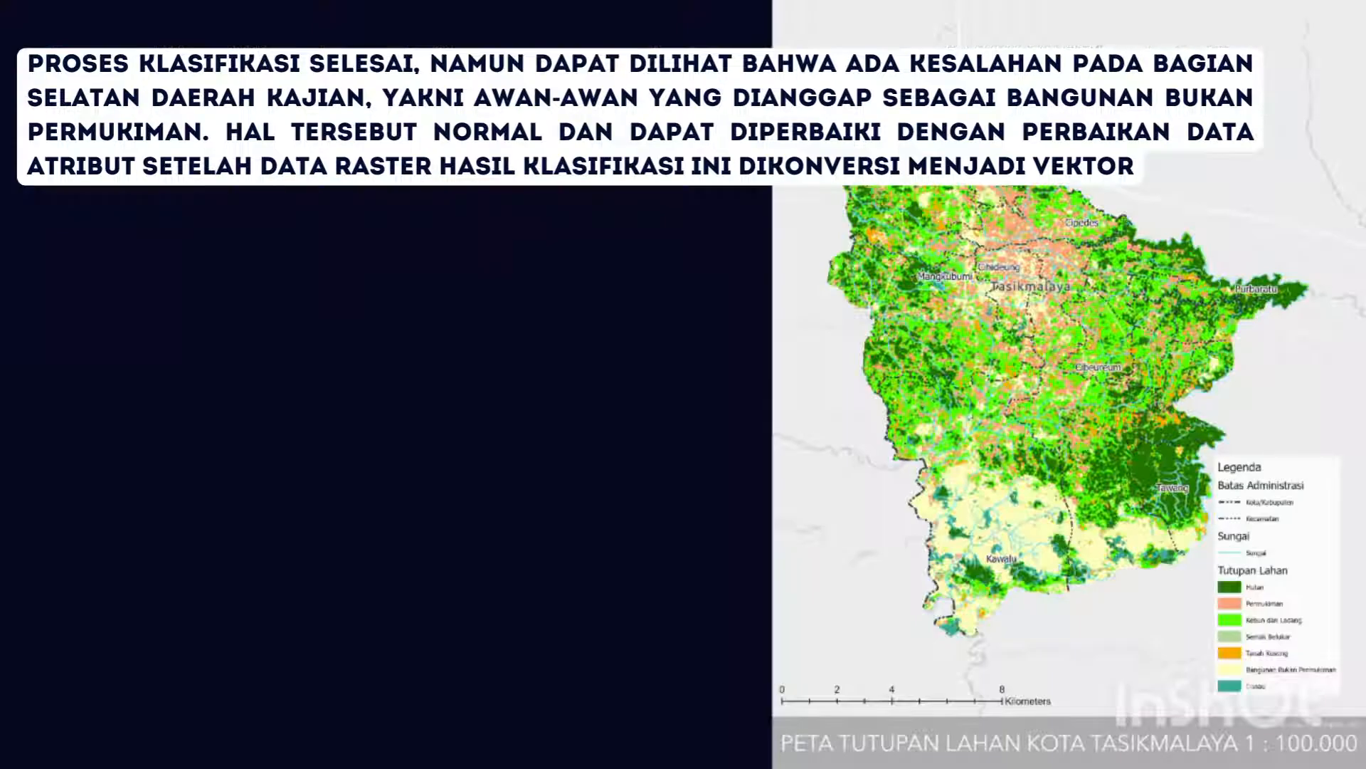